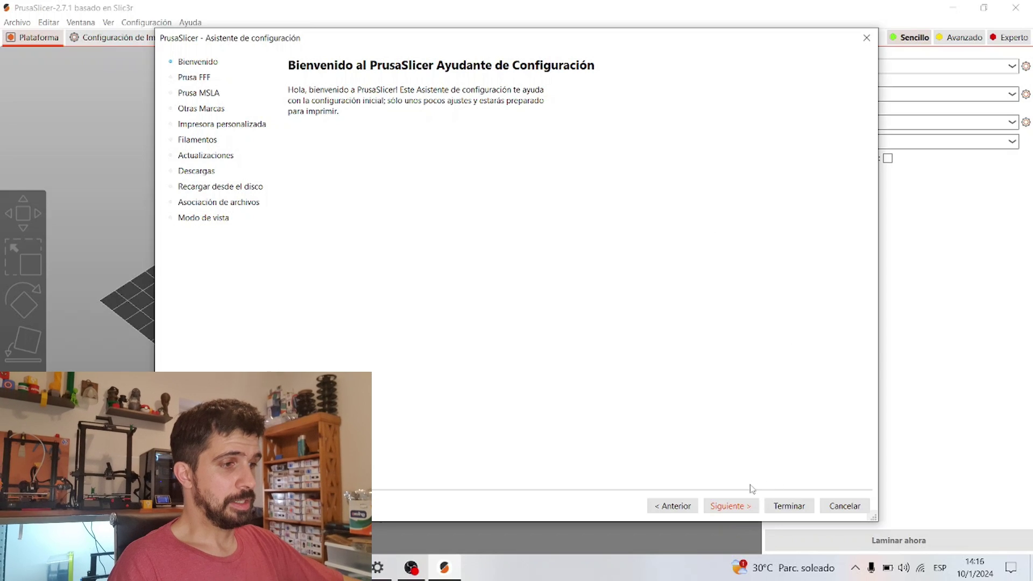
Proceed to the Prusa FFF printers and deselect every nozzle of the MK4 family
{"action": "left_click", "coordinate": [730, 505]}
{"action": "scroll", "coordinate": [445, 228], "scroll_direction": "down", "scroll_amount": 4}
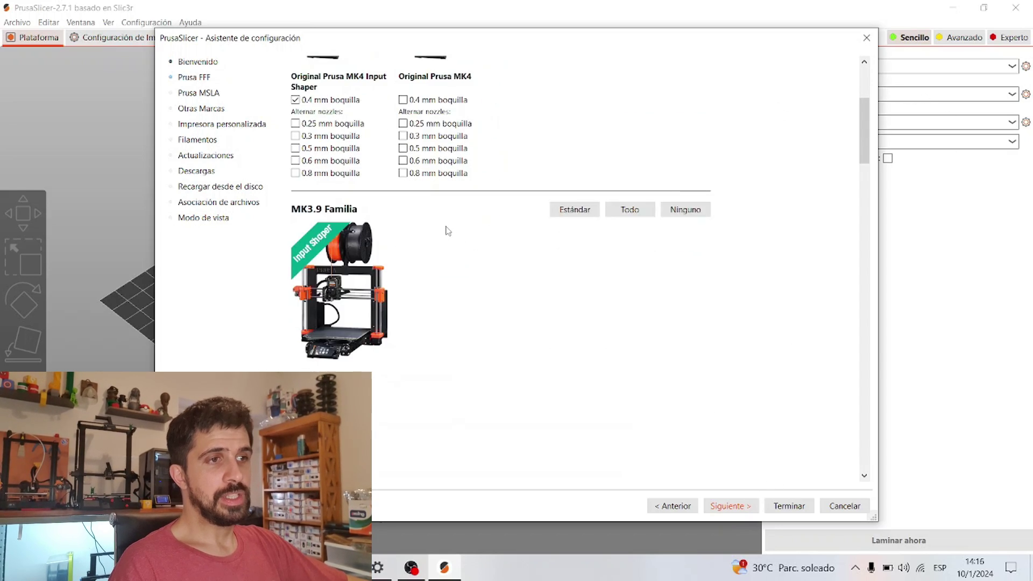
{"action": "scroll", "coordinate": [485, 224], "scroll_direction": "up", "scroll_amount": 4}
{"action": "scroll", "coordinate": [494, 221], "scroll_direction": "down", "scroll_amount": 3}
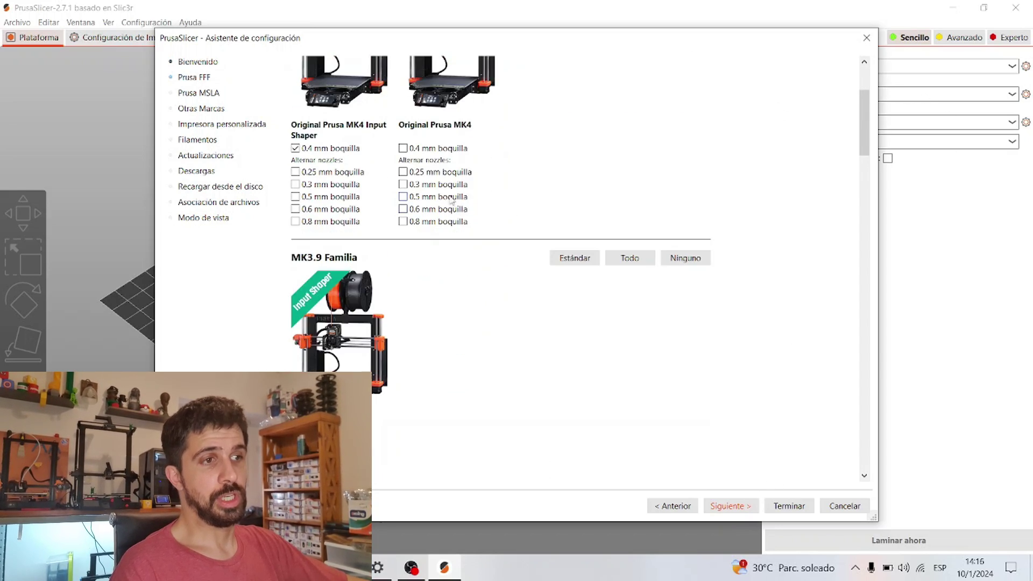
{"action": "scroll", "coordinate": [451, 318], "scroll_direction": "up", "scroll_amount": 3}
{"action": "scroll", "coordinate": [425, 309], "scroll_direction": "down", "scroll_amount": 1}
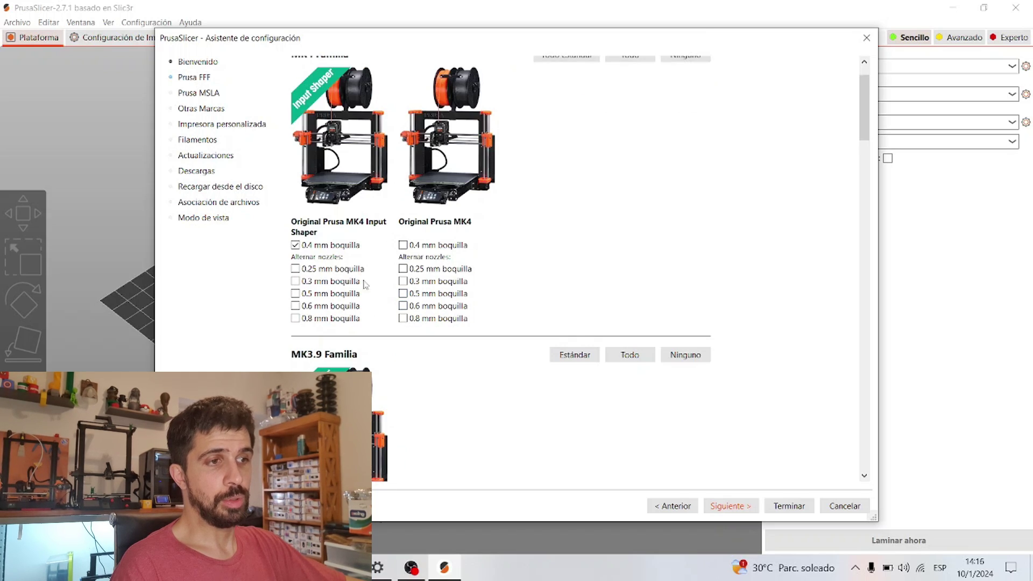
{"action": "scroll", "coordinate": [376, 280], "scroll_direction": "up", "scroll_amount": 1}
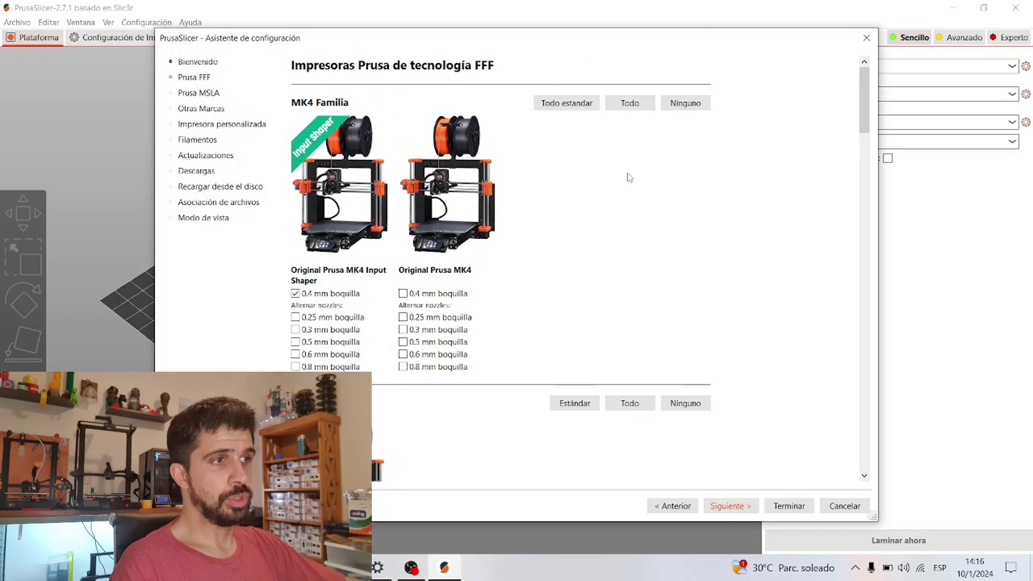
{"action": "left_click", "coordinate": [685, 103]}
{"action": "scroll", "coordinate": [465, 187], "scroll_direction": "down", "scroll_amount": 5}
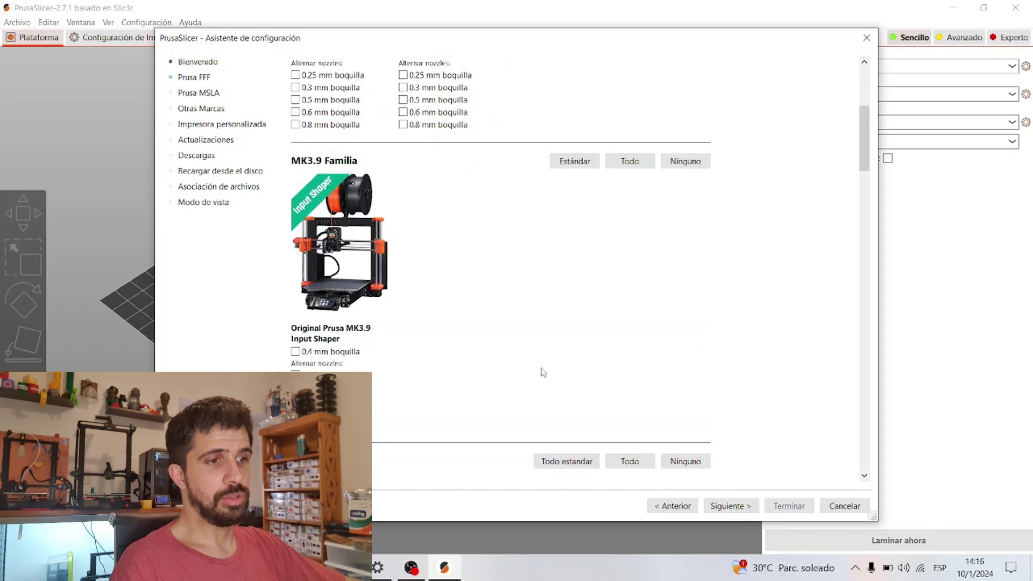
{"action": "scroll", "coordinate": [464, 187], "scroll_direction": "up", "scroll_amount": 5}
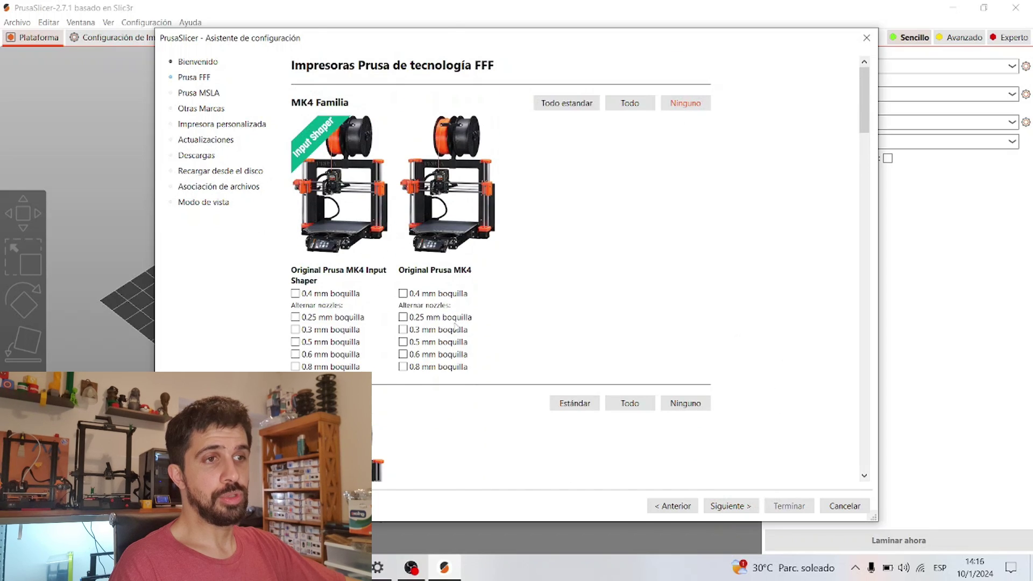
Skip the Prusa MSLA printers and choose Creality as the vendor among the other brands
{"action": "left_click", "coordinate": [748, 507]}
{"action": "left_click", "coordinate": [748, 506]}
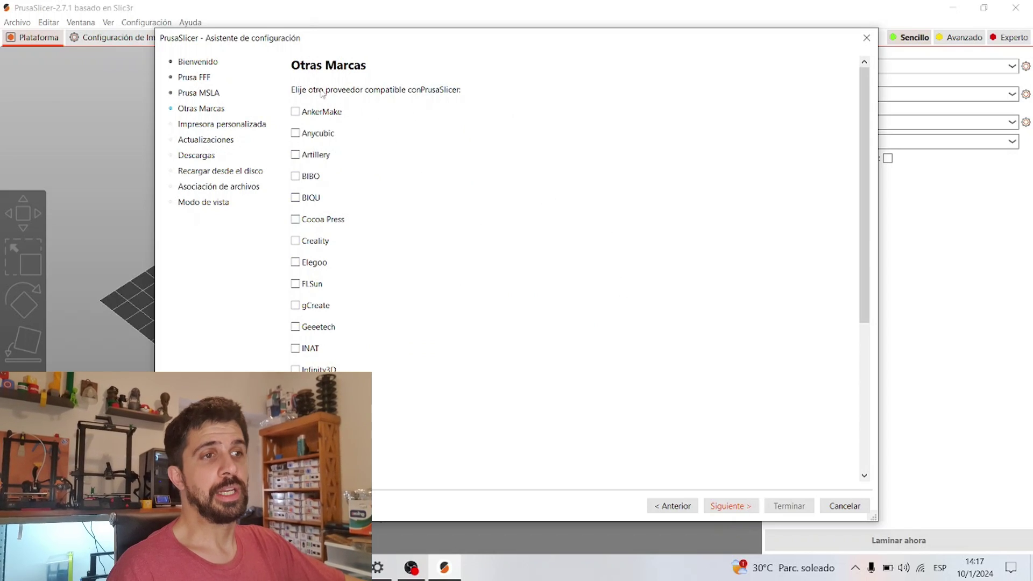
{"action": "scroll", "coordinate": [332, 149], "scroll_direction": "down", "scroll_amount": 1}
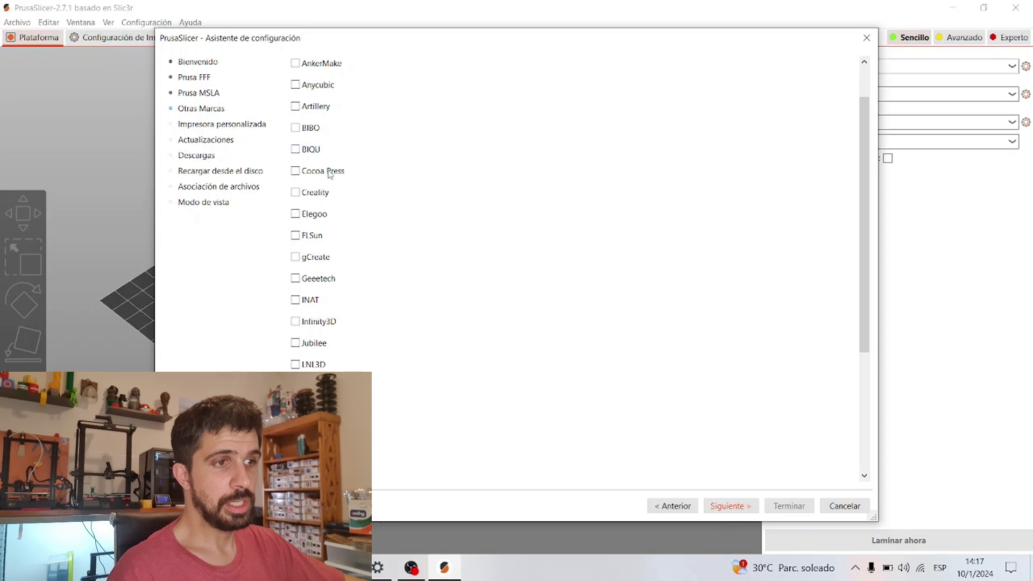
{"action": "scroll", "coordinate": [323, 199], "scroll_direction": "down", "scroll_amount": 1}
{"action": "scroll", "coordinate": [340, 291], "scroll_direction": "down", "scroll_amount": 3}
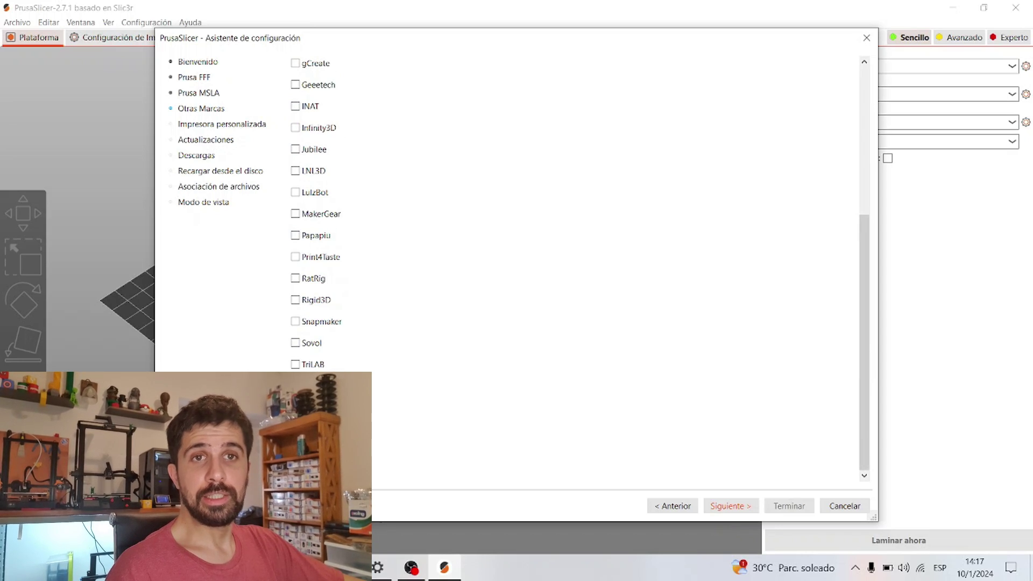
{"action": "scroll", "coordinate": [322, 261], "scroll_direction": "up", "scroll_amount": 1}
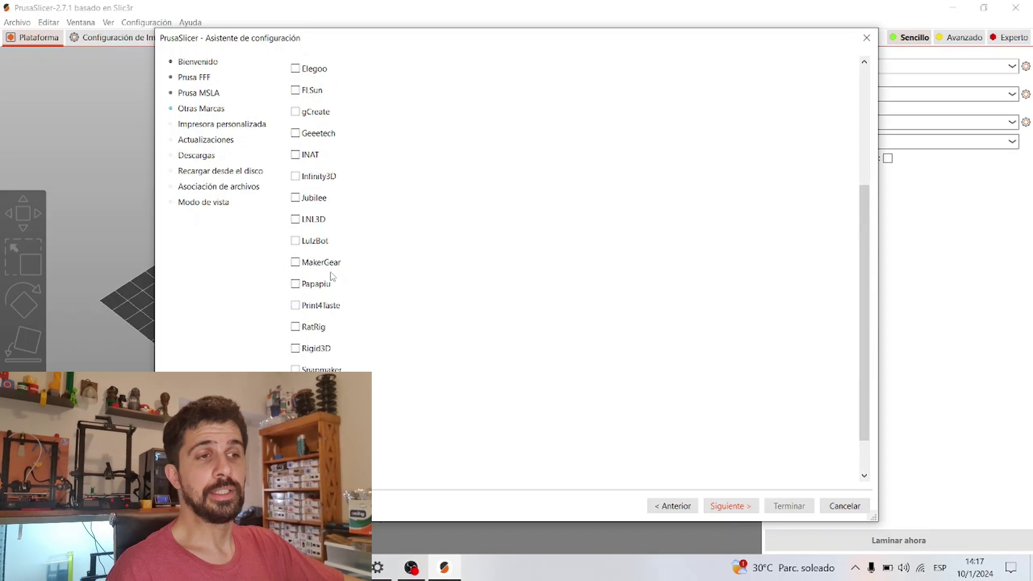
{"action": "scroll", "coordinate": [334, 280], "scroll_direction": "up", "scroll_amount": 4}
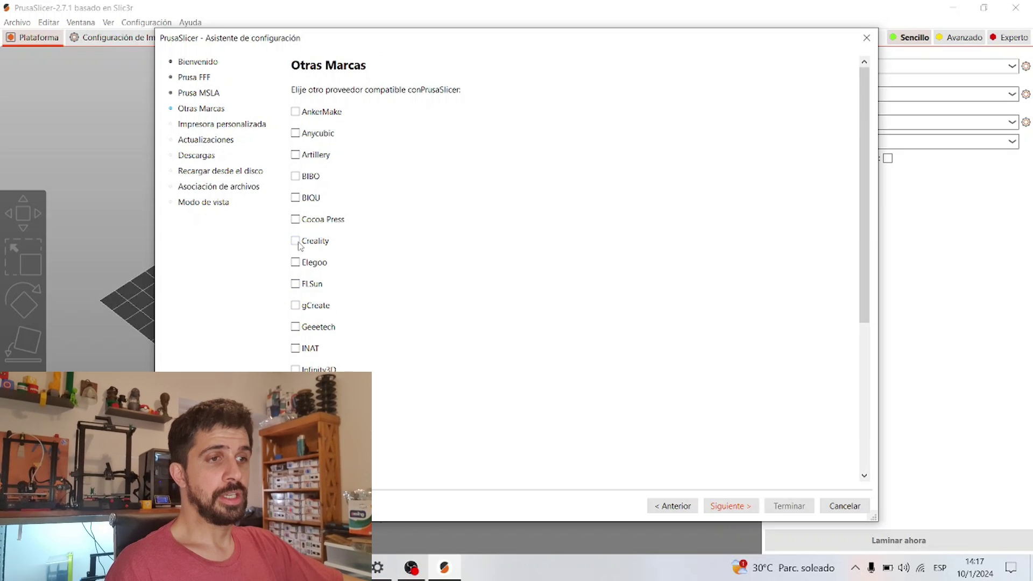
{"action": "left_click", "coordinate": [299, 244]}
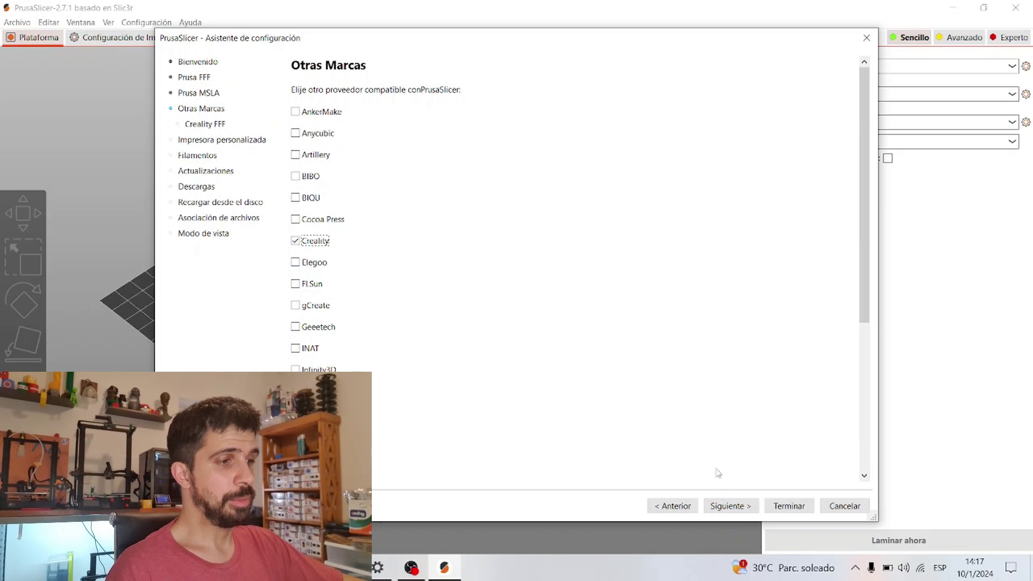
Proceed to the Creality FFF printers and deselect all models of the ENDER family
{"action": "left_click", "coordinate": [731, 505]}
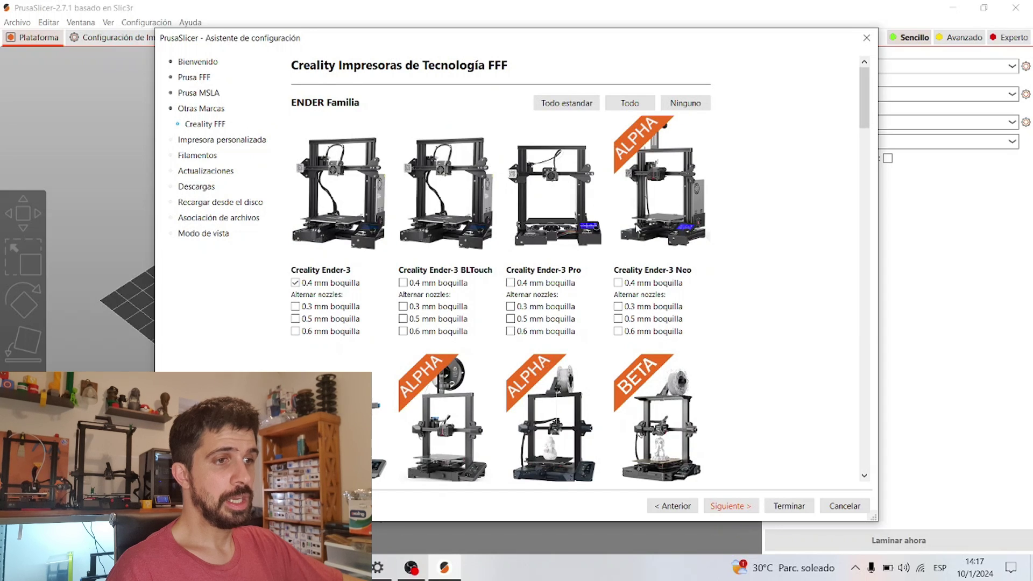
{"action": "scroll", "coordinate": [617, 163], "scroll_direction": "down", "scroll_amount": 1}
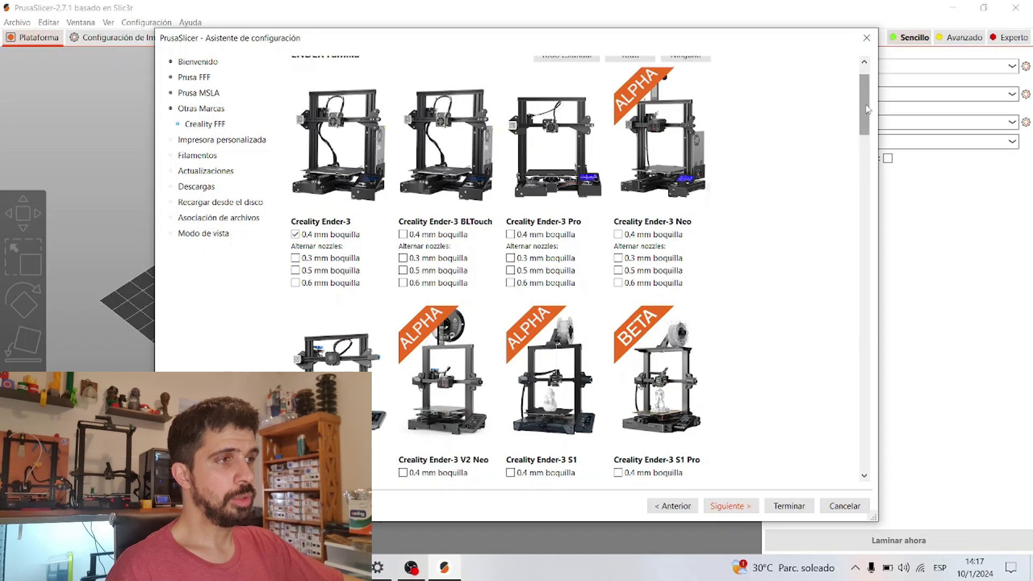
{"action": "mouse_move", "coordinate": [867, 109]}
{"action": "left_mouse_down"}
{"action": "mouse_move", "coordinate": [857, 259]}
{"action": "mouse_move", "coordinate": [857, 100]}
{"action": "left_mouse_up"}
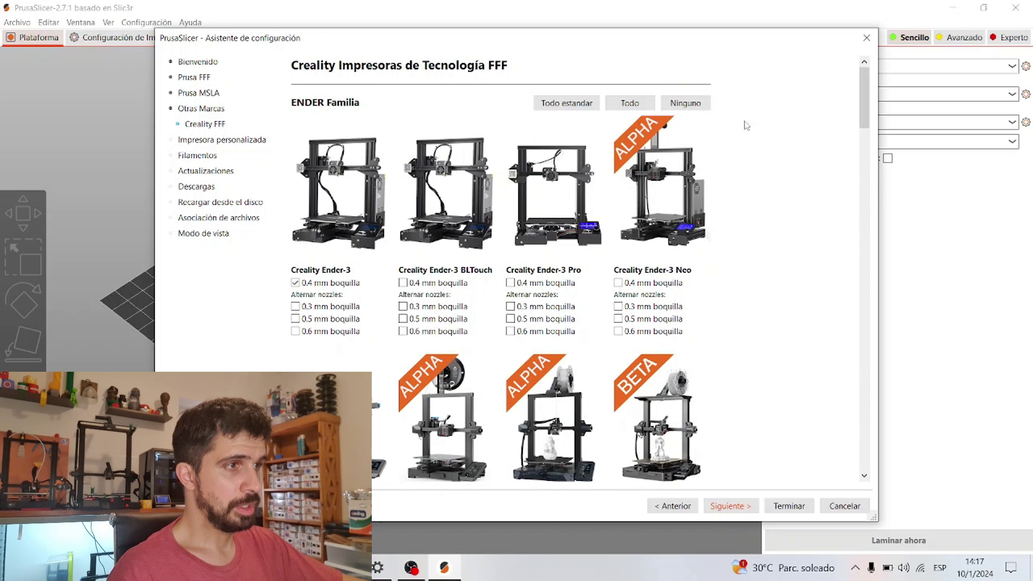
{"action": "left_click", "coordinate": [689, 106]}
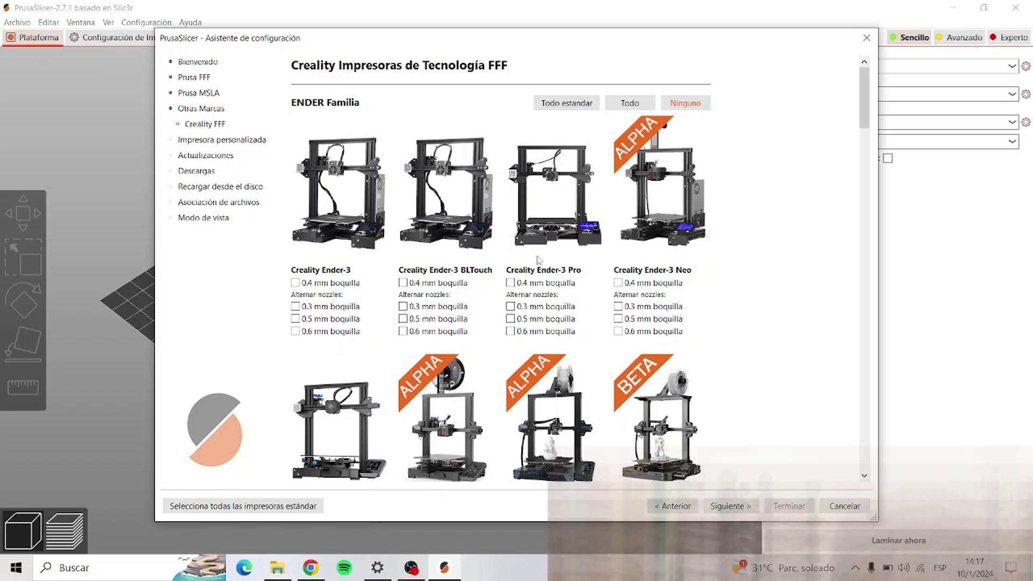
Select the Creality Ender-3 V2 with the 0.4 mm nozzle
{"action": "scroll", "coordinate": [456, 294], "scroll_direction": "down", "scroll_amount": 1}
{"action": "scroll", "coordinate": [456, 294], "scroll_direction": "down", "scroll_amount": 2}
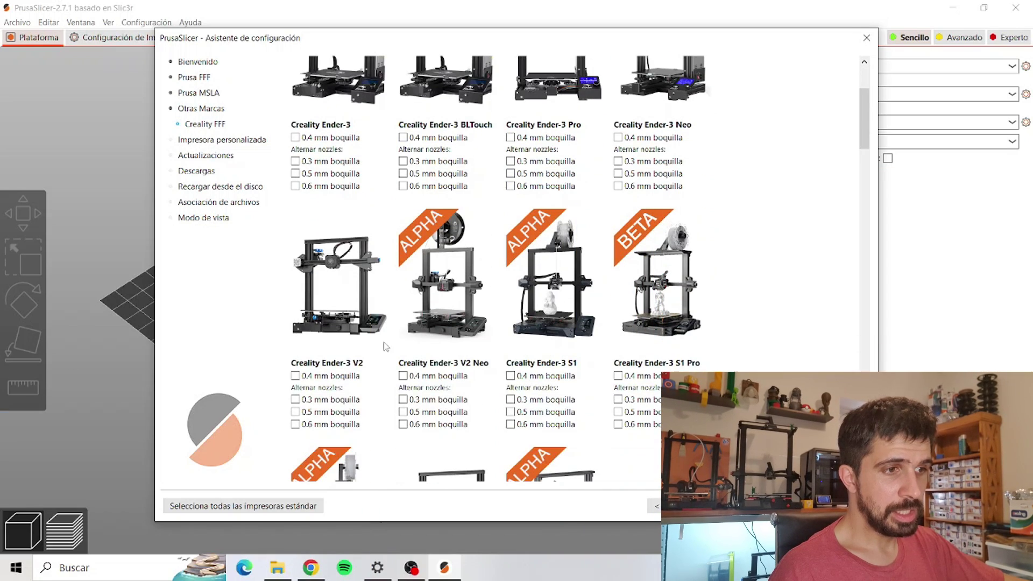
{"action": "left_click", "coordinate": [296, 376]}
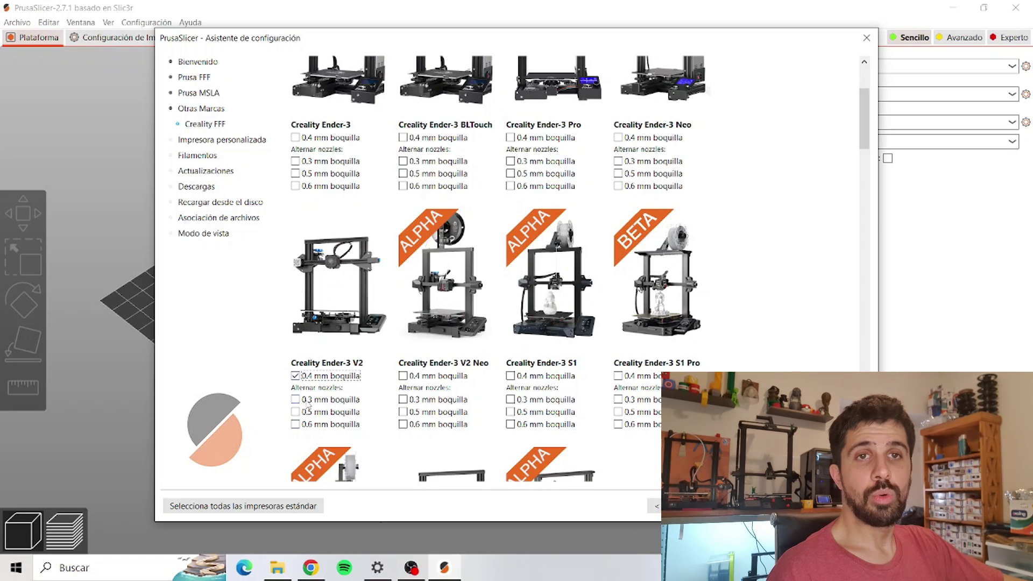
Try adding the 0.3, 0.5 and 0.6 mm alternate nozzles to the Ender-3 V2, and deselect all three again
{"action": "left_click", "coordinate": [312, 399]}
{"action": "left_click", "coordinate": [313, 412]}
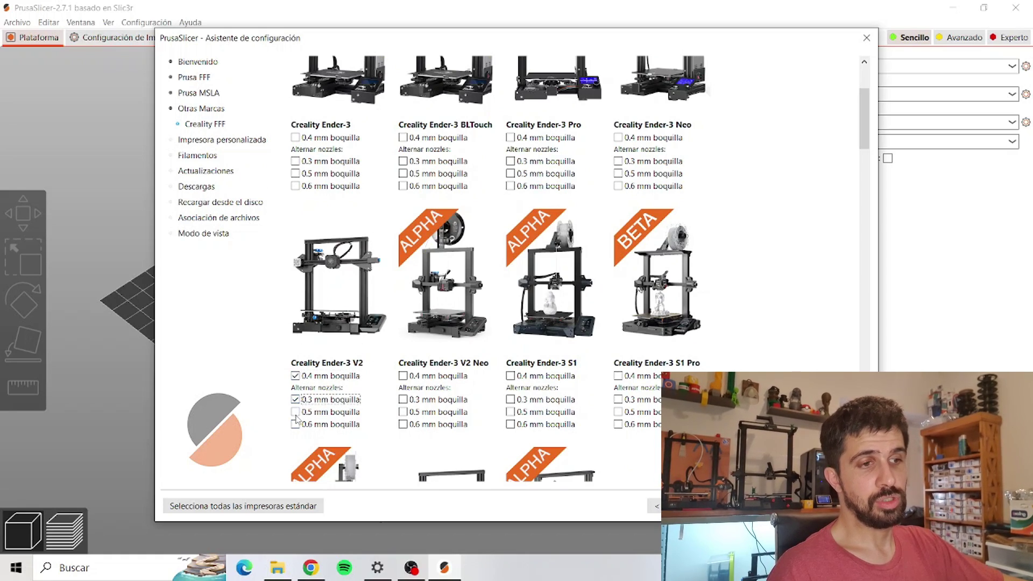
{"action": "left_click", "coordinate": [311, 424]}
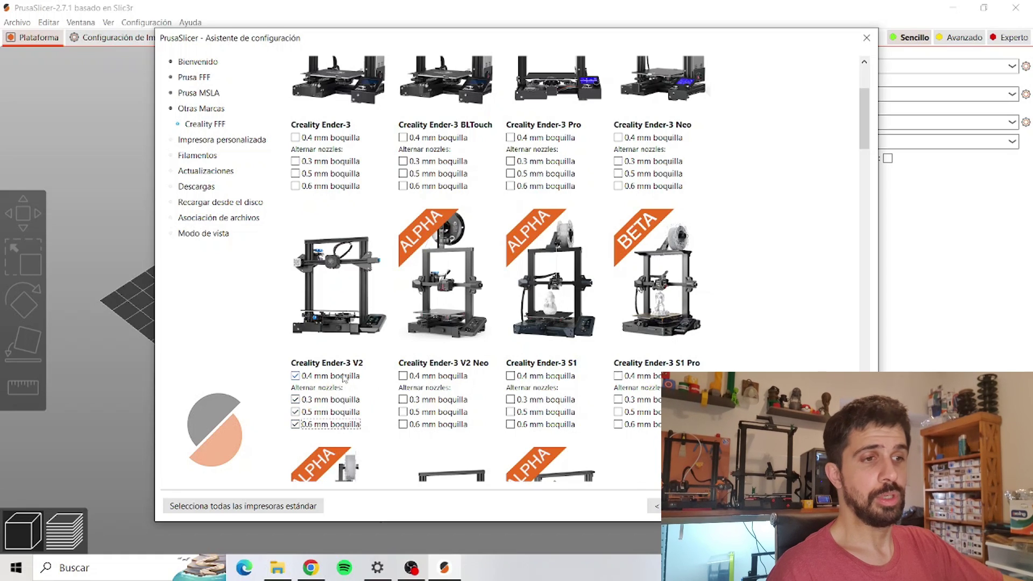
{"action": "left_click", "coordinate": [298, 424]}
{"action": "left_click", "coordinate": [304, 411]}
{"action": "left_click", "coordinate": [304, 400]}
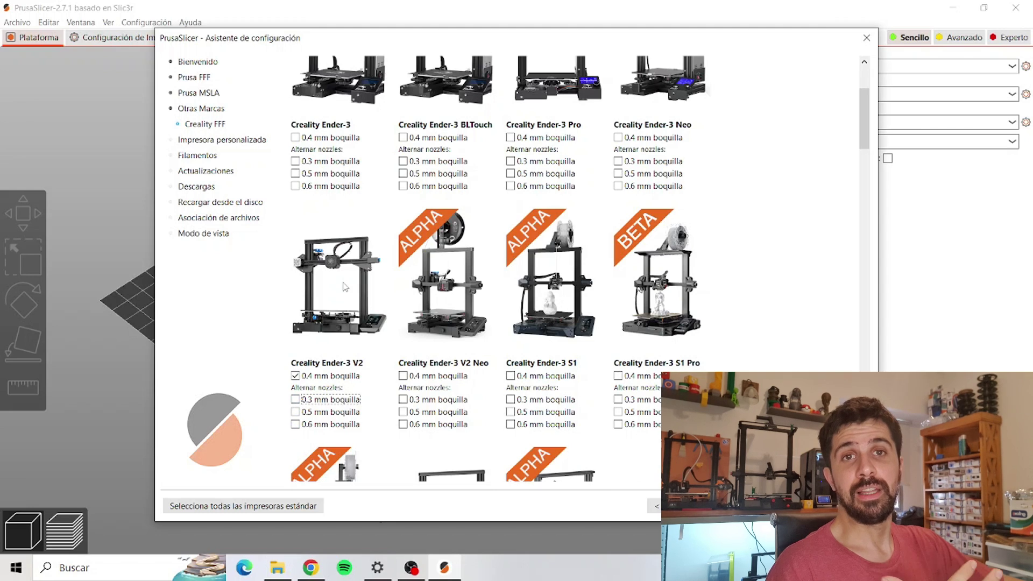
Skip the custom printer profile and limit the Ender-3 V2 filament profiles to Generic PLA and Generic PETG
{"action": "left_click", "coordinate": [733, 506]}
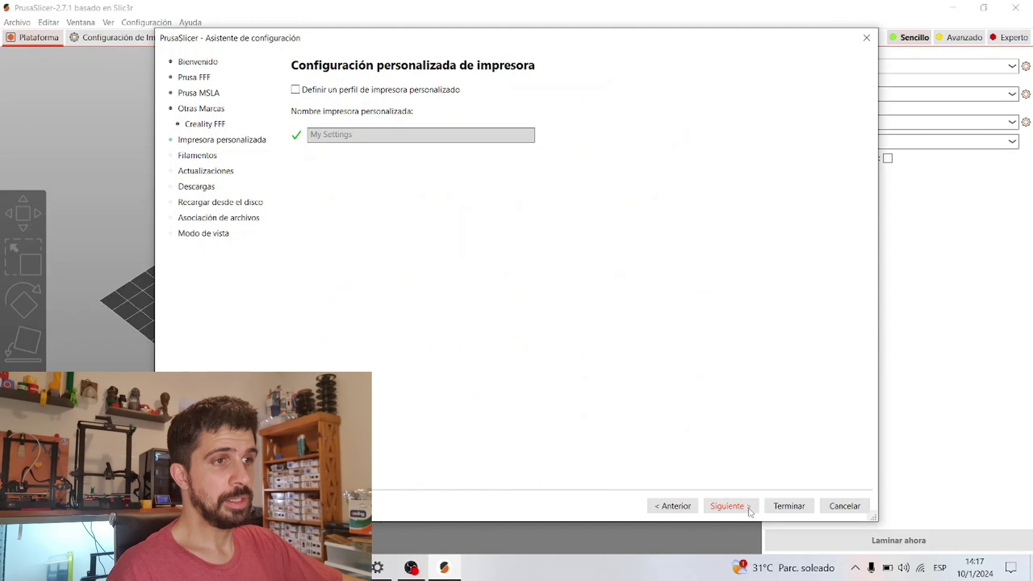
{"action": "left_click", "coordinate": [736, 508]}
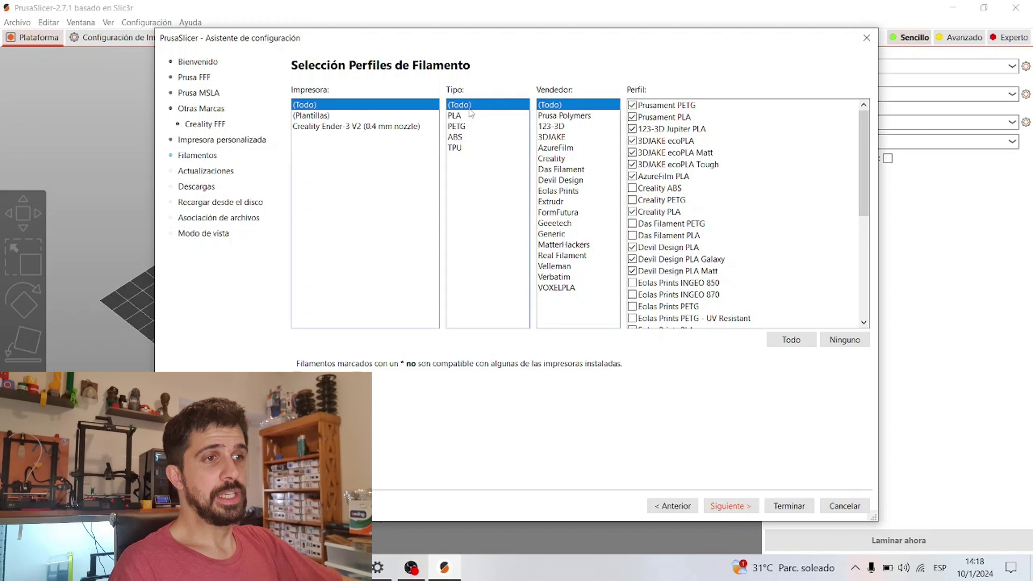
{"action": "left_click", "coordinate": [349, 126]}
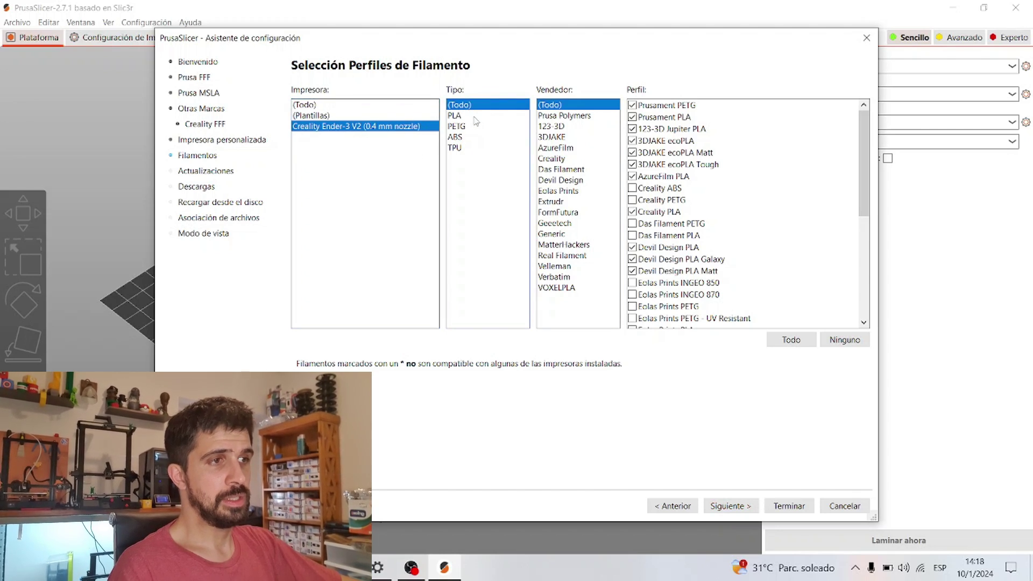
{"action": "left_click", "coordinate": [844, 339]}
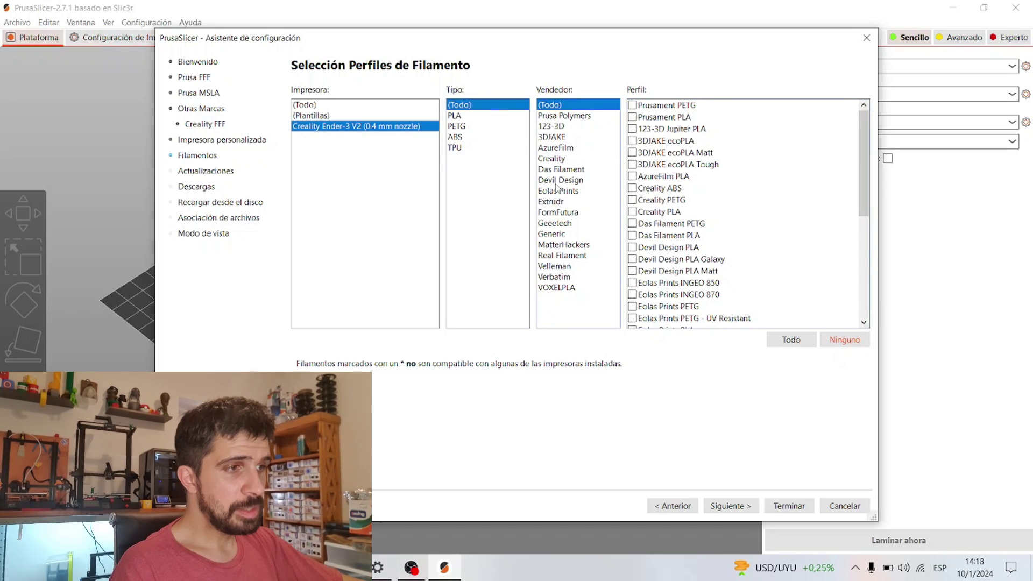
{"action": "left_click", "coordinate": [555, 235]}
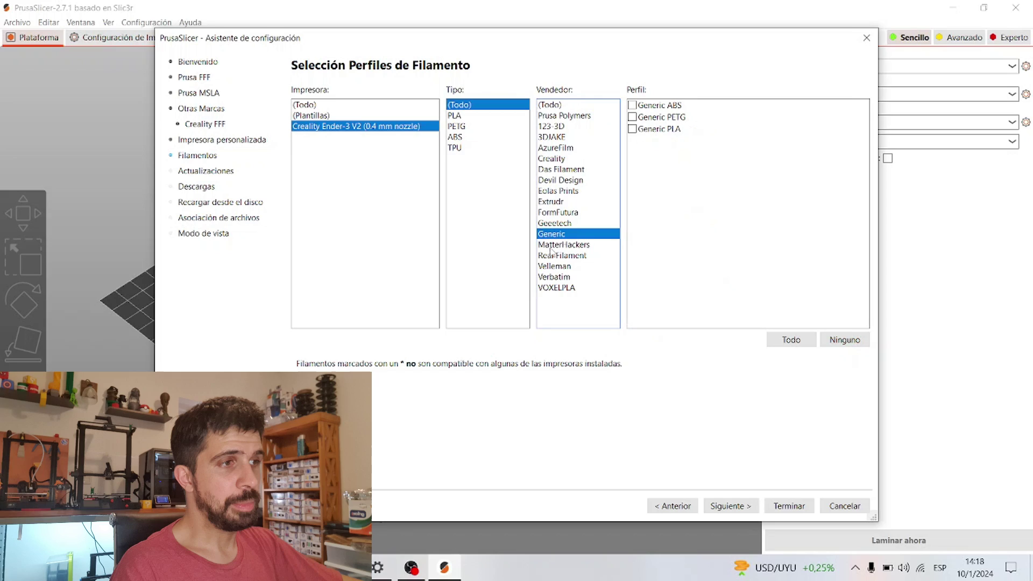
{"action": "left_click", "coordinate": [633, 130]}
{"action": "left_click", "coordinate": [633, 117]}
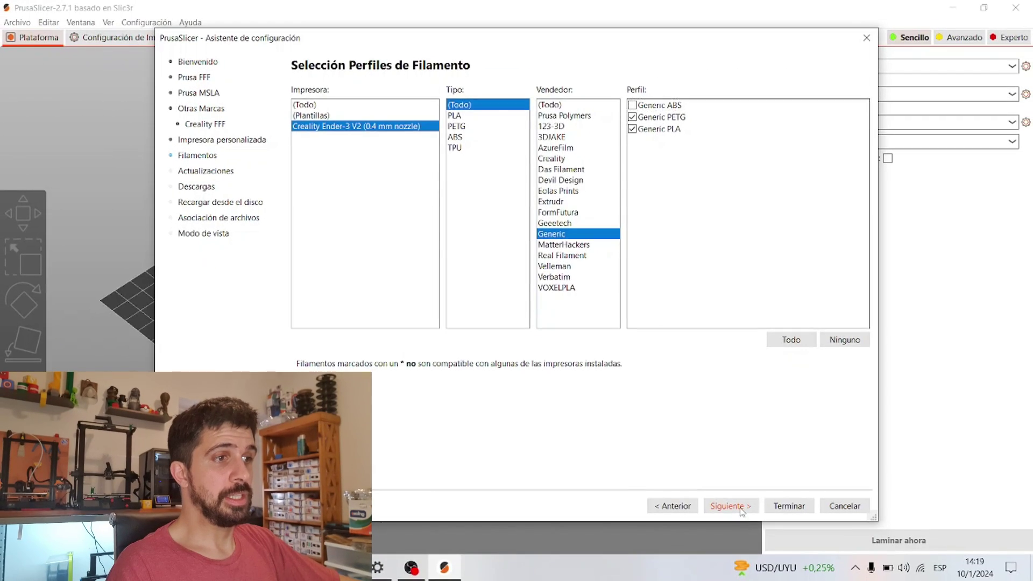
Accept the default update, download and disk reload settings, and associate .stl and .3mf files with the slicer
{"action": "left_click", "coordinate": [743, 508]}
{"action": "left_click", "coordinate": [743, 508]}
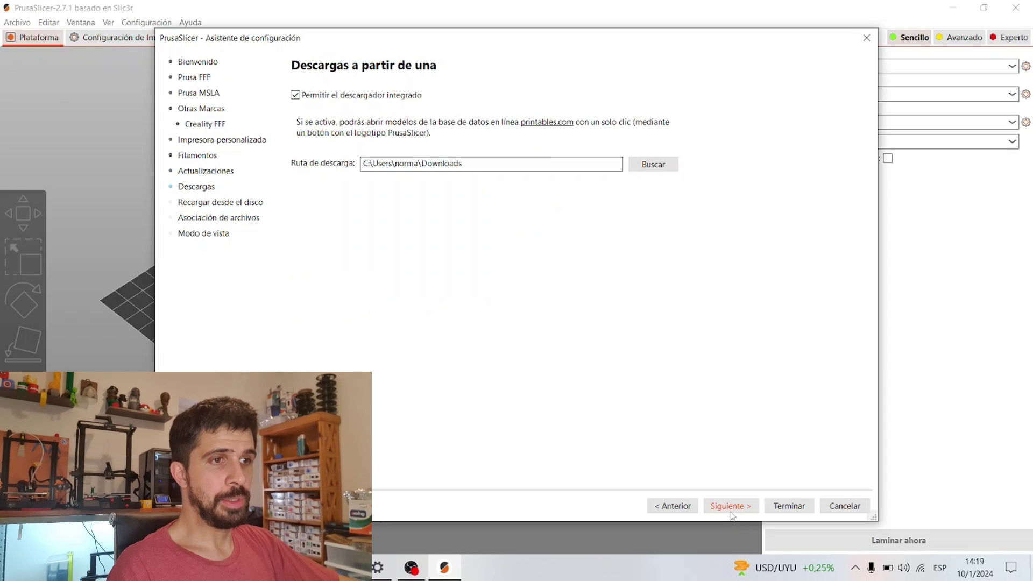
{"action": "left_click", "coordinate": [731, 509]}
{"action": "left_click", "coordinate": [731, 508]}
{"action": "left_click", "coordinate": [308, 113]}
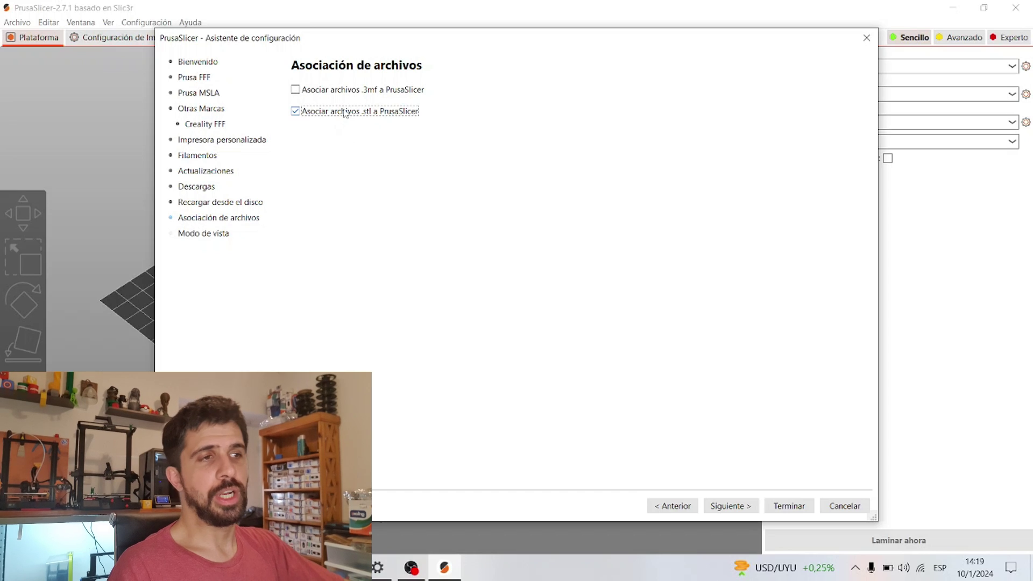
{"action": "left_click", "coordinate": [298, 92]}
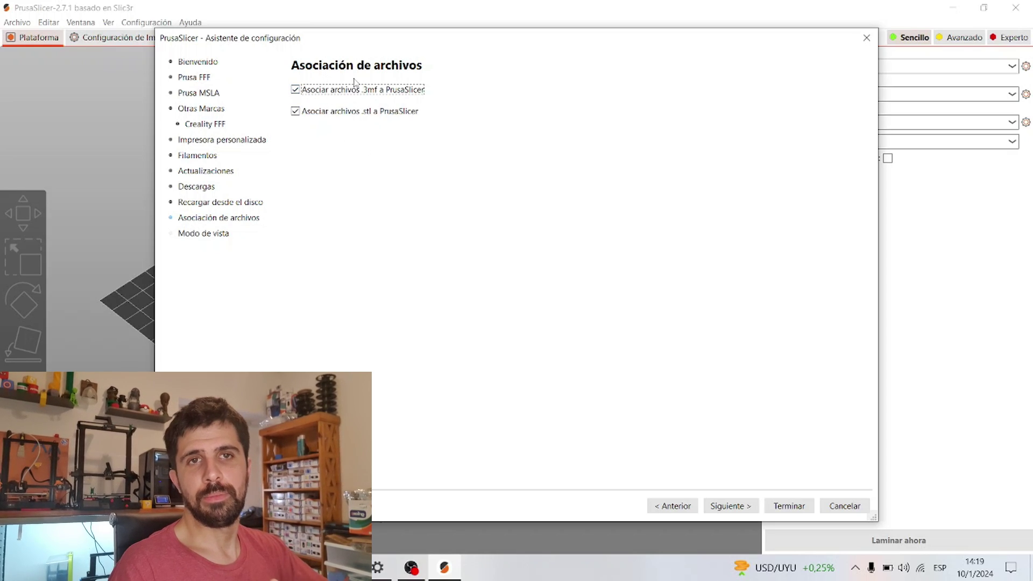
Set the view mode to Modo experto without using inches, and finish the configuration wizard
{"action": "left_click", "coordinate": [745, 512]}
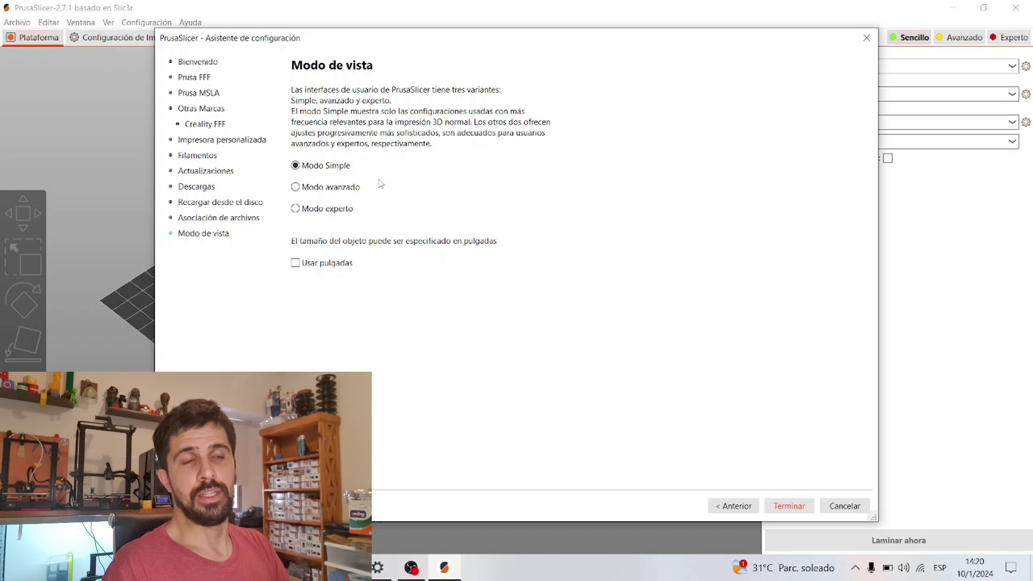
{"action": "left_click", "coordinate": [298, 208]}
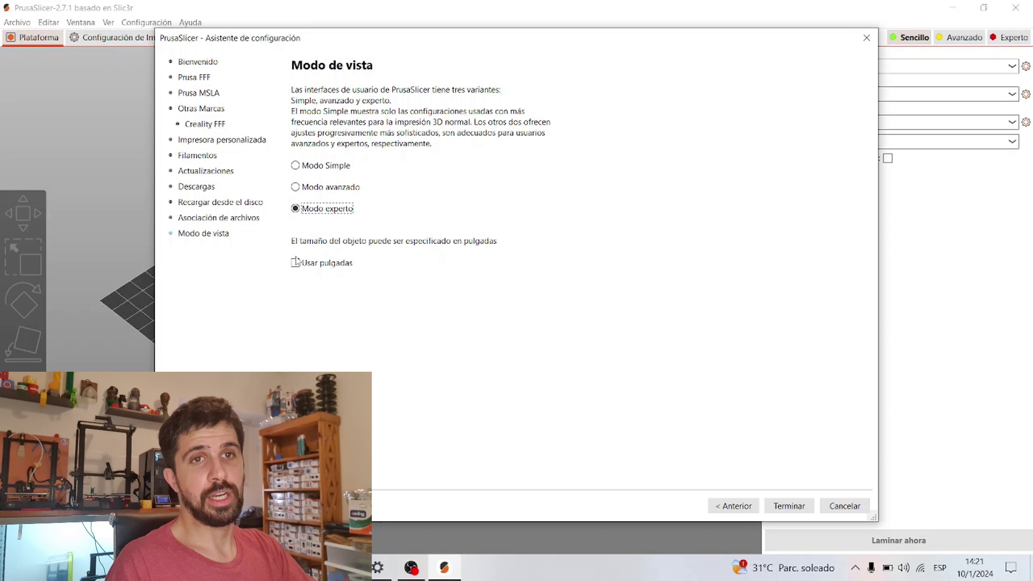
{"action": "left_click", "coordinate": [799, 506]}
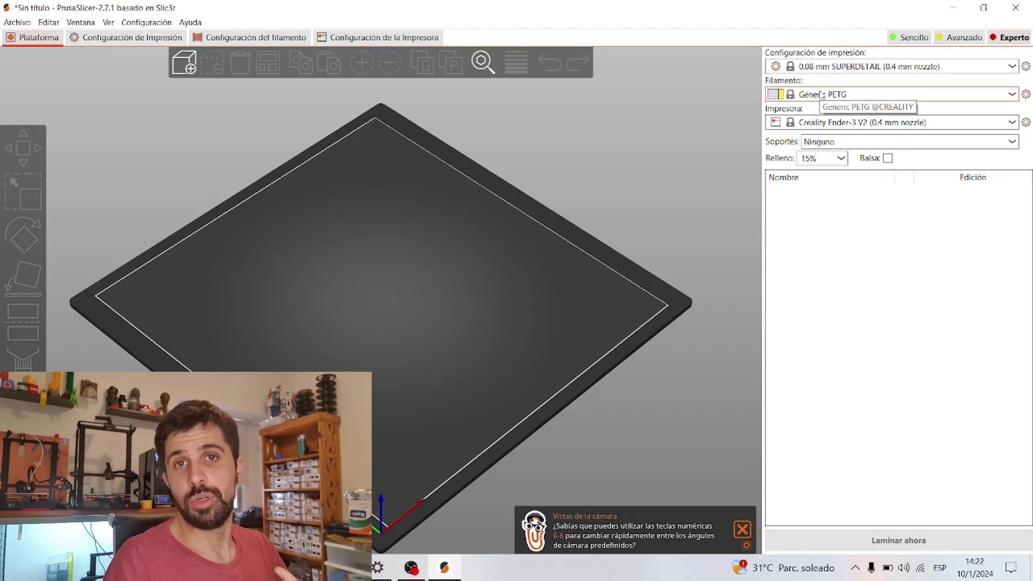
View the available printer presets and close the list without changing the selection
{"action": "left_click", "coordinate": [807, 126]}
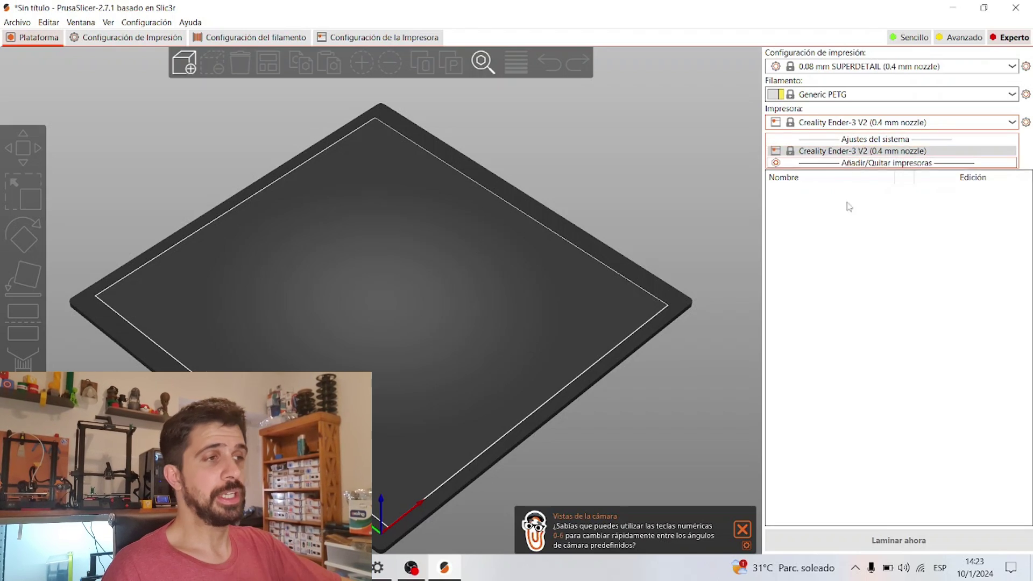
{"action": "left_click", "coordinate": [870, 253]}
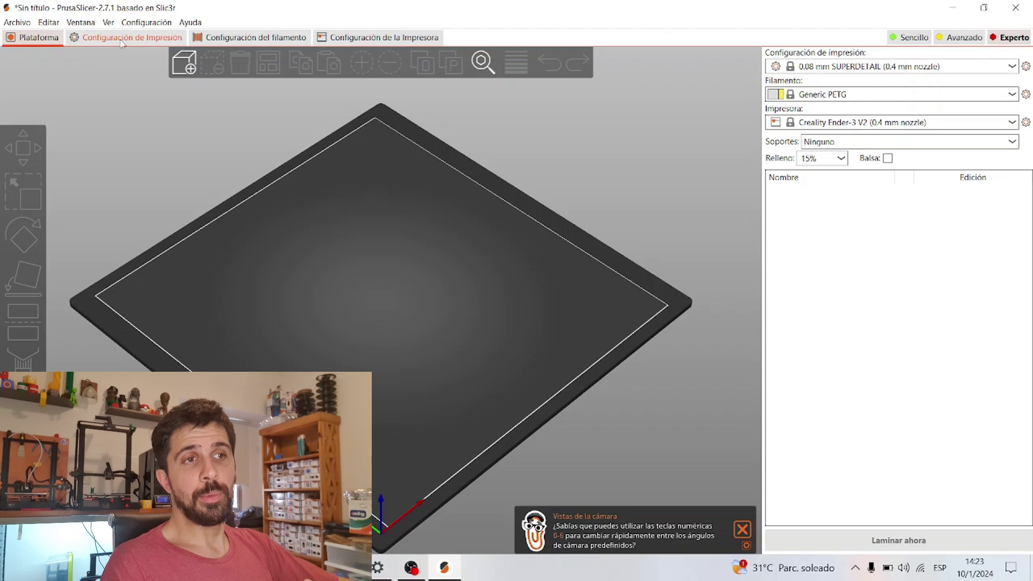
Look through the print, filament and printer settings pages
{"action": "left_click", "coordinate": [141, 39]}
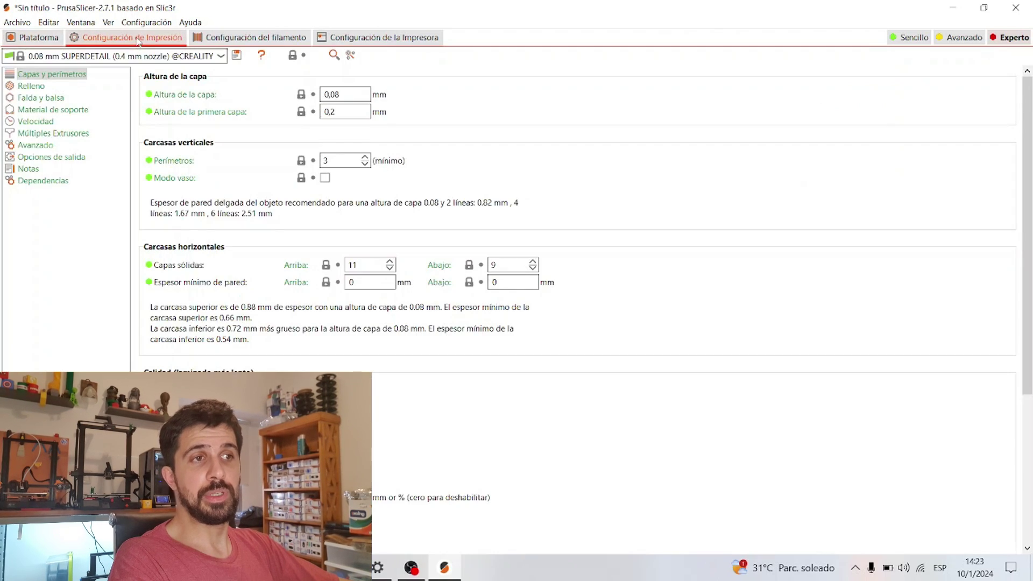
{"action": "left_click", "coordinate": [267, 38]}
{"action": "left_click", "coordinate": [384, 38]}
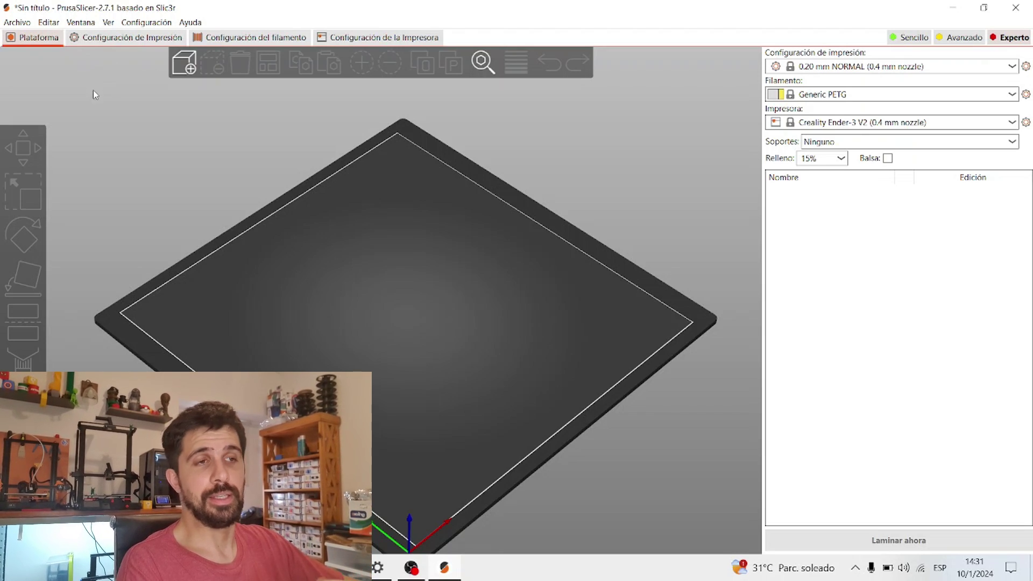
Import the Calibration Cube model from the Nueva carpeta folder onto the print bed
{"action": "left_click", "coordinate": [178, 66]}
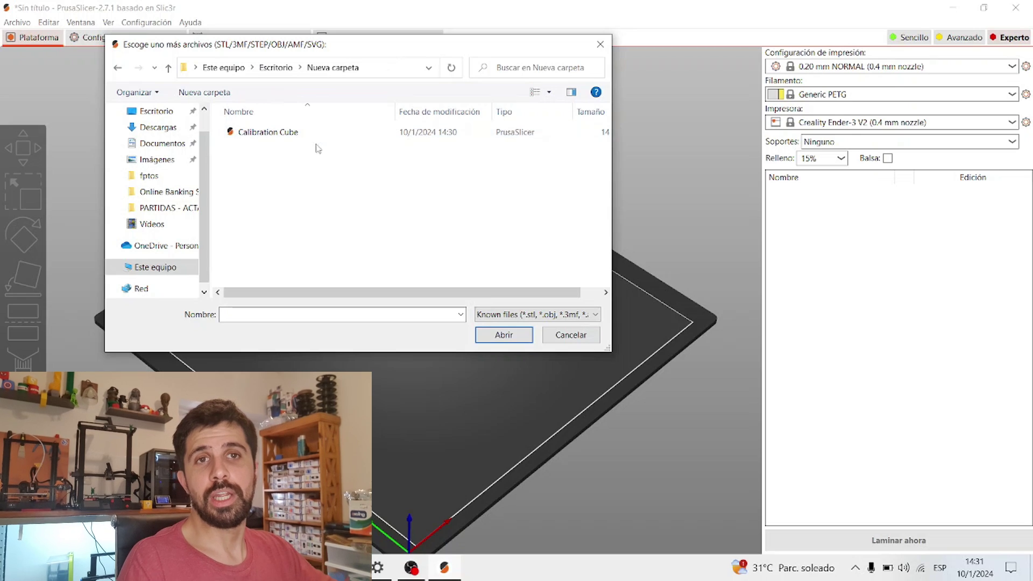
{"action": "left_click", "coordinate": [289, 136]}
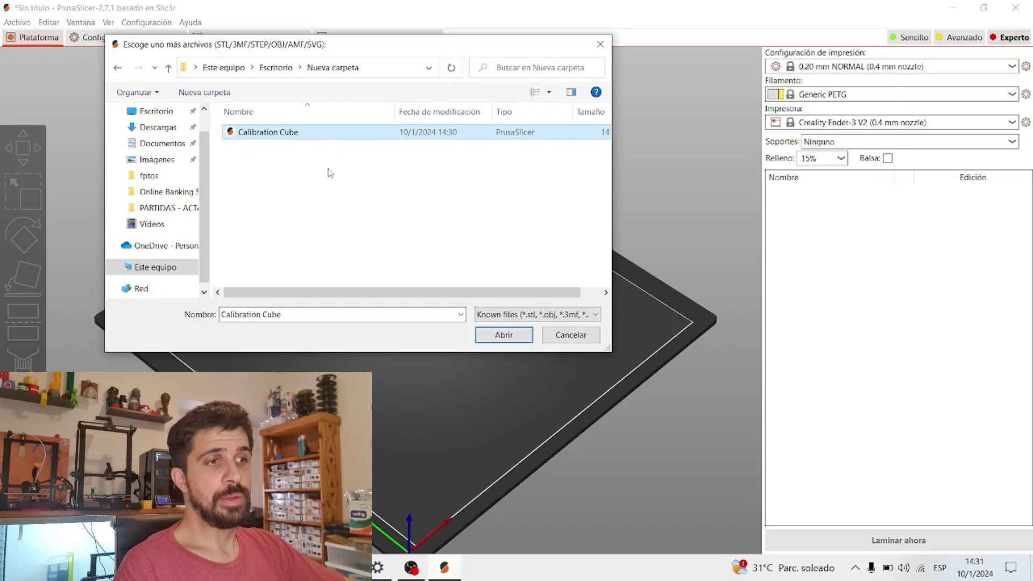
{"action": "left_click", "coordinate": [502, 335]}
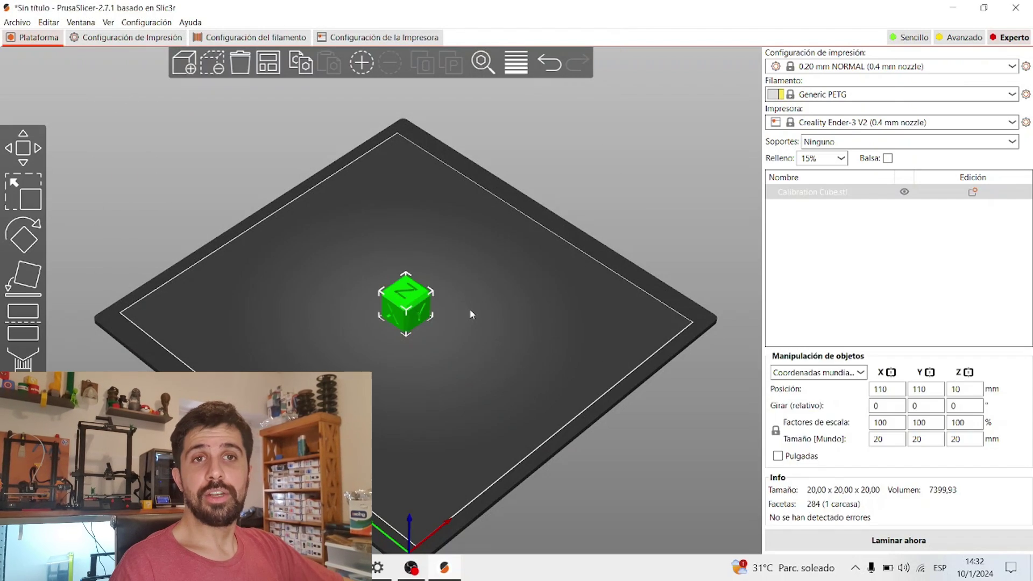
Examine the calibration cube on the bed from different distances and angles
{"action": "scroll", "coordinate": [507, 334], "scroll_direction": "up", "scroll_amount": 4}
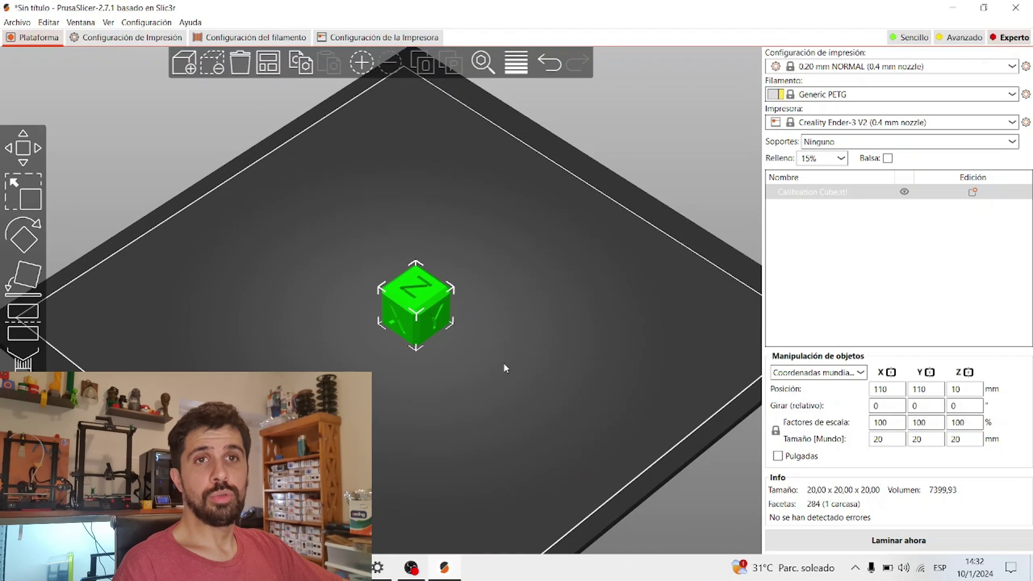
{"action": "scroll", "coordinate": [504, 368], "scroll_direction": "up", "scroll_amount": 3}
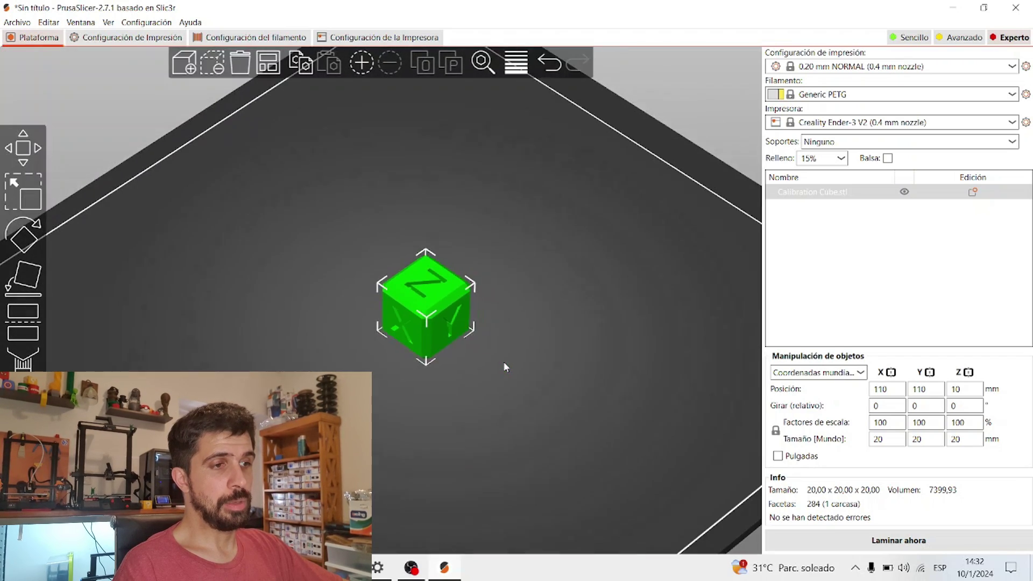
{"action": "scroll", "coordinate": [503, 362], "scroll_direction": "up", "scroll_amount": 2}
{"action": "scroll", "coordinate": [494, 355], "scroll_direction": "down", "scroll_amount": 5}
{"action": "scroll", "coordinate": [482, 350], "scroll_direction": "up", "scroll_amount": 6}
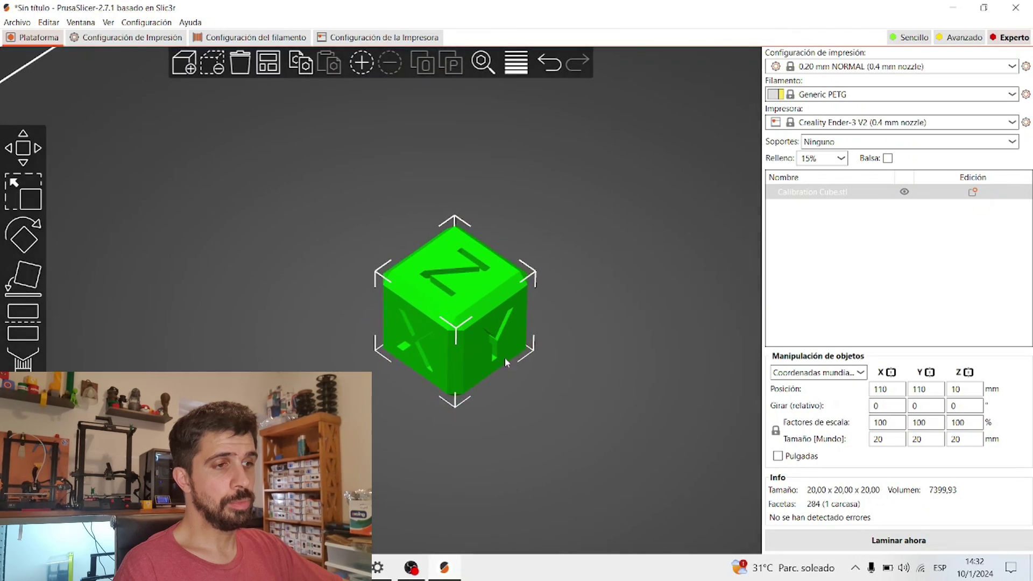
{"action": "scroll", "coordinate": [505, 359], "scroll_direction": "down", "scroll_amount": 7}
{"action": "middle_click_drag", "start_coordinate": [572, 354], "coordinate": [514, 383]}
{"action": "key", "text": "1"}
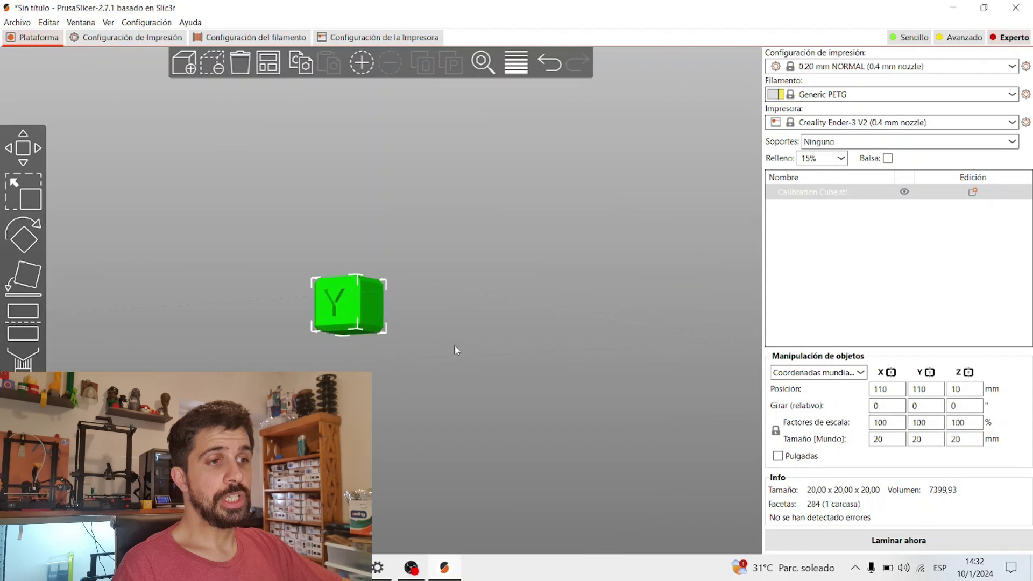
{"action": "left_click_drag", "start_coordinate": [454, 346], "coordinate": [453, 381]}
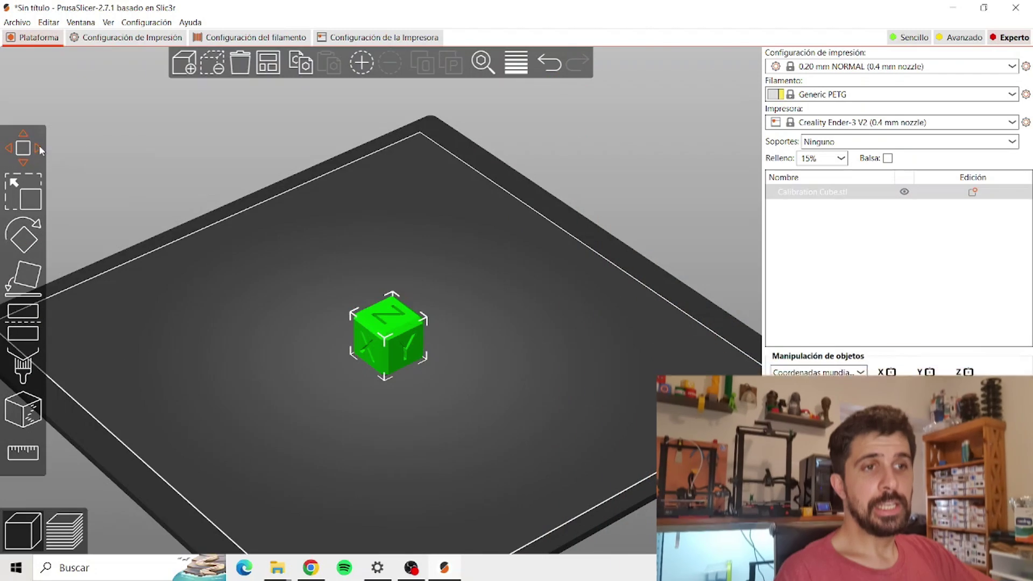
Move the cube along the bed's X and Y axes with the Move tool, finishing near the middle of the bed
{"action": "left_click", "coordinate": [30, 152]}
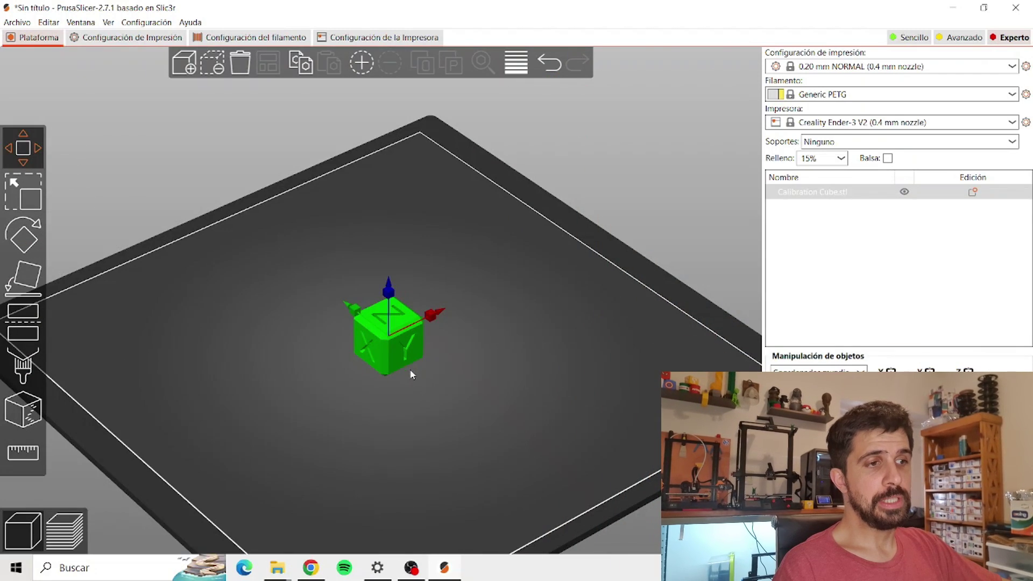
{"action": "left_click_drag", "start_coordinate": [431, 309], "coordinate": [487, 287]}
{"action": "left_click_drag", "start_coordinate": [411, 281], "coordinate": [315, 232]}
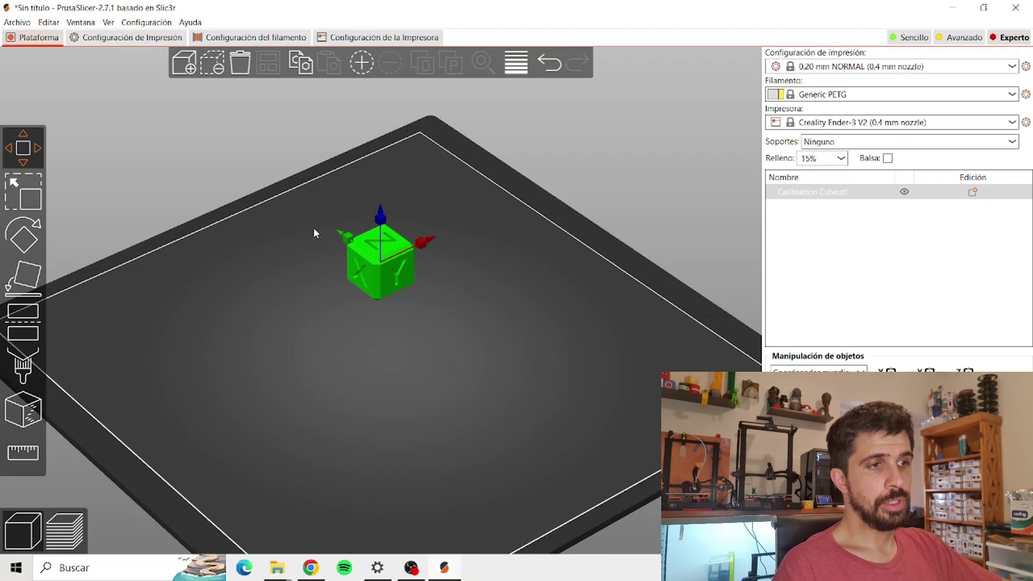
{"action": "left_click_drag", "start_coordinate": [381, 289], "coordinate": [387, 365]}
Try scaling the cube up uniformly, stretching it along X and Y, and reducing its height with the Scale tool
{"action": "left_click", "coordinate": [34, 194]}
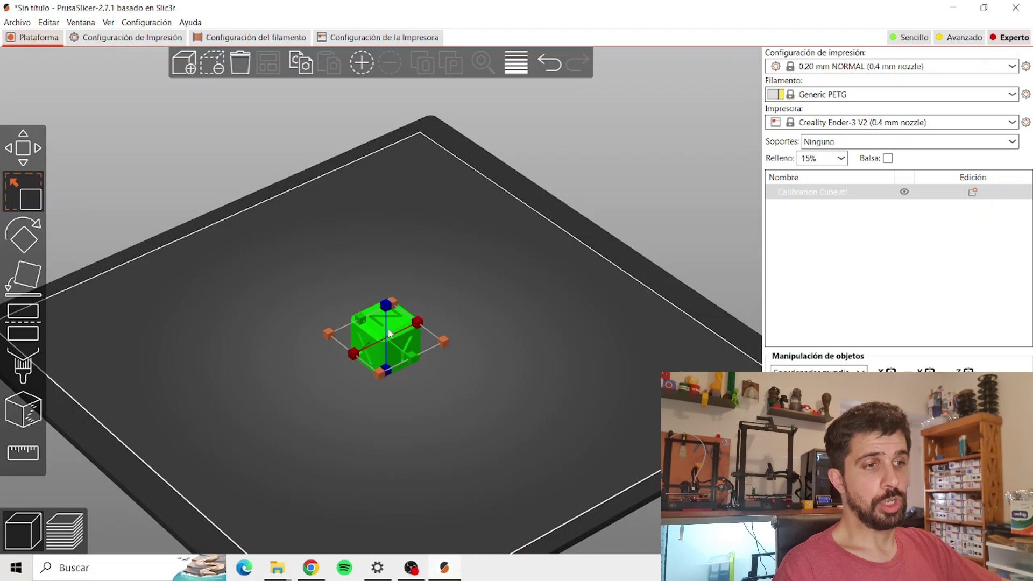
{"action": "left_click_drag", "start_coordinate": [439, 338], "coordinate": [504, 349]}
{"action": "left_click_drag", "start_coordinate": [447, 287], "coordinate": [476, 274]}
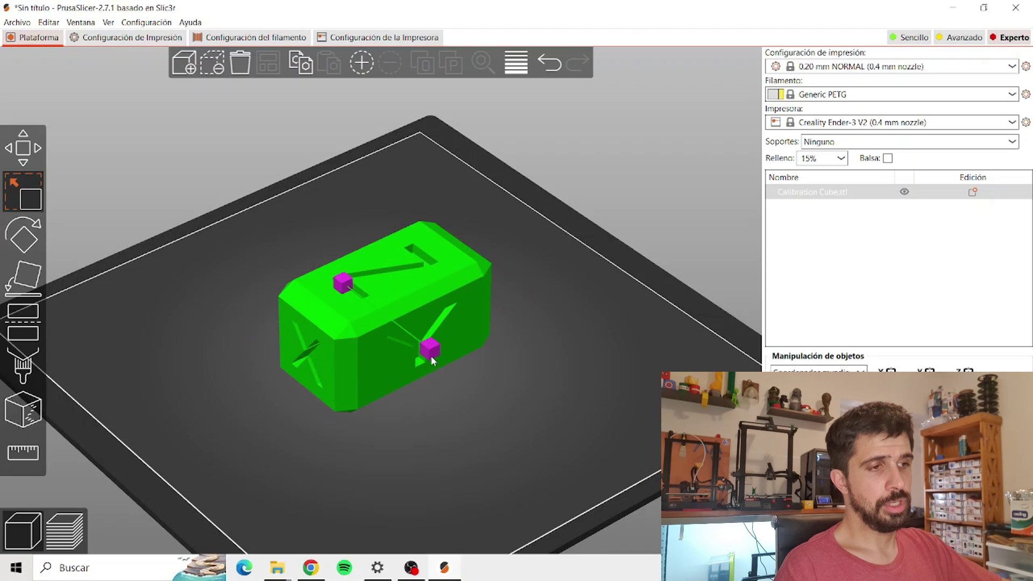
{"action": "left_click_drag", "start_coordinate": [431, 356], "coordinate": [451, 372]}
{"action": "left_click_drag", "start_coordinate": [387, 260], "coordinate": [388, 285]}
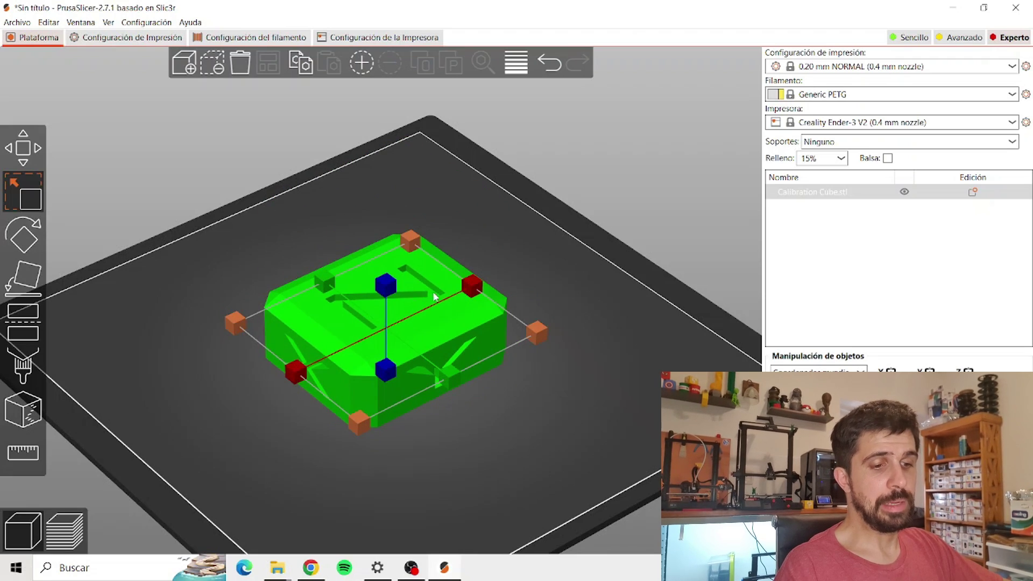
Undo all the cube's scaling changes and its last move
{"action": "key", "text": "ctrl+z"}
{"action": "key", "text": "ctrl+z"}
{"action": "key", "text": "ctrl+z"}
{"action": "key", "text": "ctrl+z"}
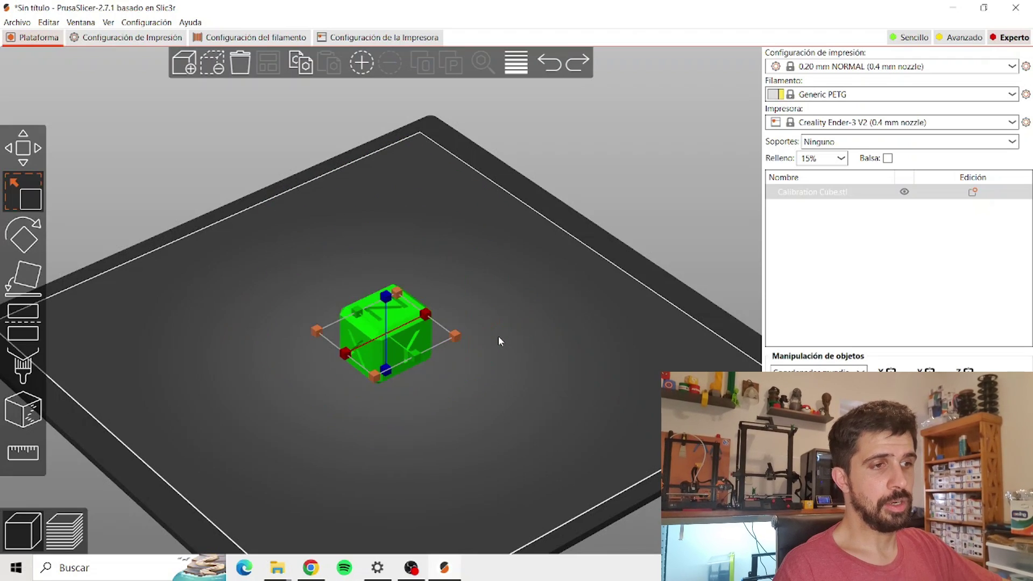
{"action": "key", "text": "ctrl+z"}
{"action": "key", "text": "ctrl+z"}
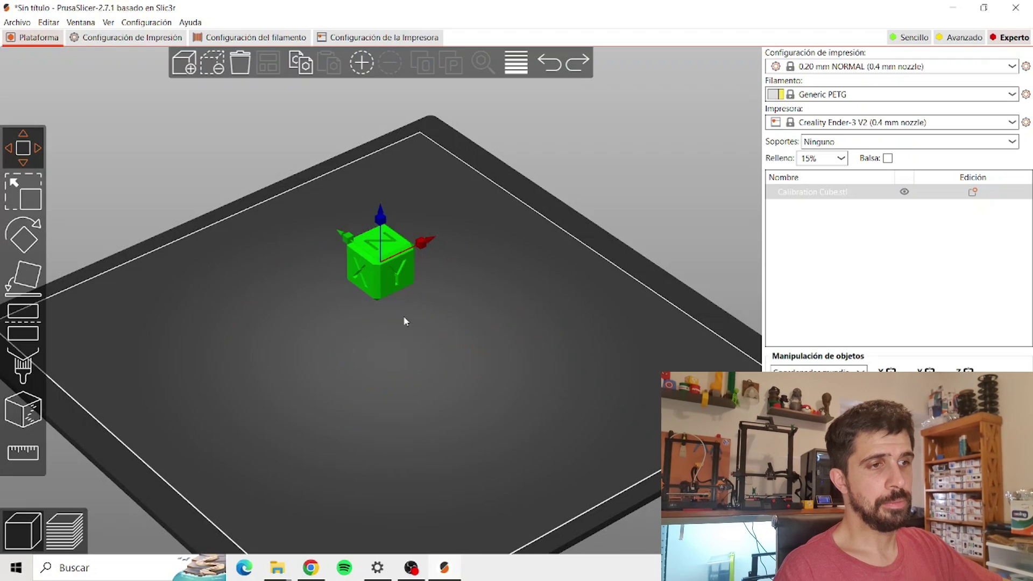
Try rotating the cube about its X and Z axes with the Rotate tool
{"action": "left_click", "coordinate": [23, 237]}
{"action": "scroll", "coordinate": [405, 257], "scroll_direction": "up", "scroll_amount": 3}
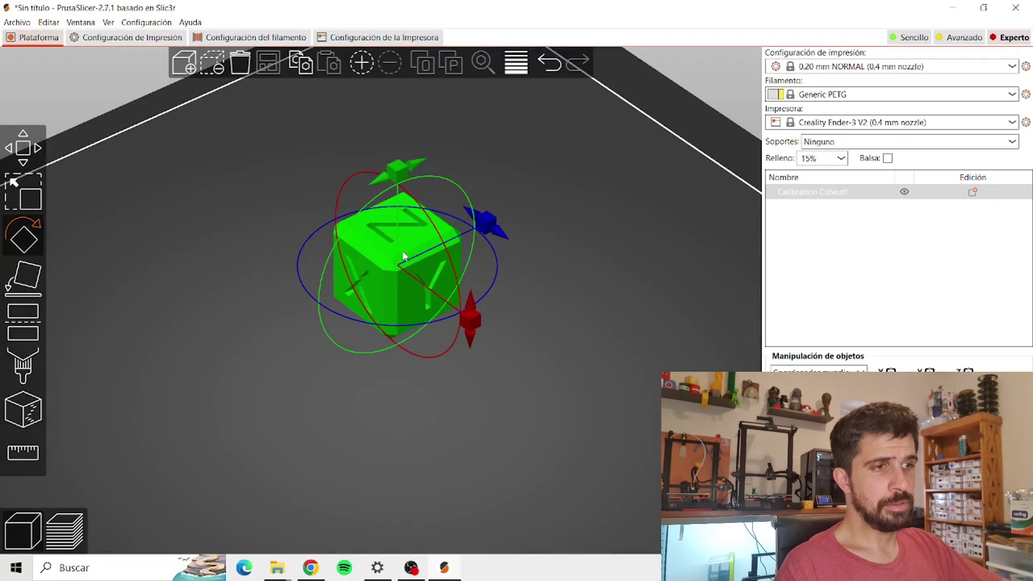
{"action": "middle_click_drag", "start_coordinate": [425, 290], "coordinate": [420, 347]}
{"action": "scroll", "coordinate": [418, 299], "scroll_direction": "up", "scroll_amount": 3}
{"action": "mouse_move", "coordinate": [401, 209]}
{"action": "left_mouse_down"}
{"action": "mouse_move", "coordinate": [451, 196]}
{"action": "mouse_move", "coordinate": [328, 224]}
{"action": "mouse_move", "coordinate": [401, 216]}
{"action": "left_mouse_up"}
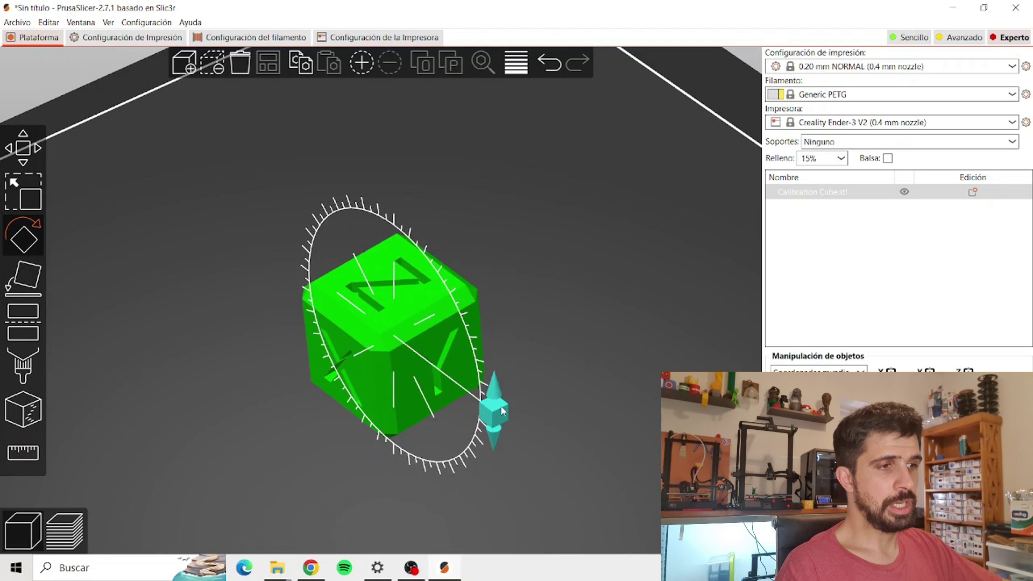
{"action": "left_click_drag", "start_coordinate": [501, 411], "coordinate": [465, 315]}
{"action": "left_click_drag", "start_coordinate": [520, 266], "coordinate": [431, 454]}
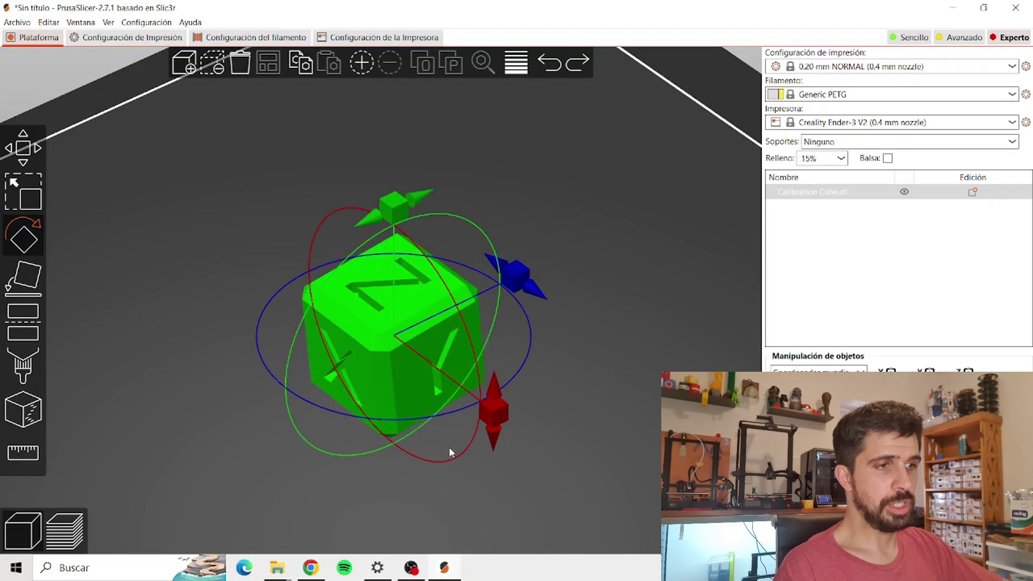
Preview a planar cut through the cube with the cut plane at Z 9,57, without performing the cut
{"action": "key", "text": "m"}
{"action": "scroll", "coordinate": [451, 447], "scroll_direction": "down", "scroll_amount": 3}
{"action": "left_click", "coordinate": [22, 323]}
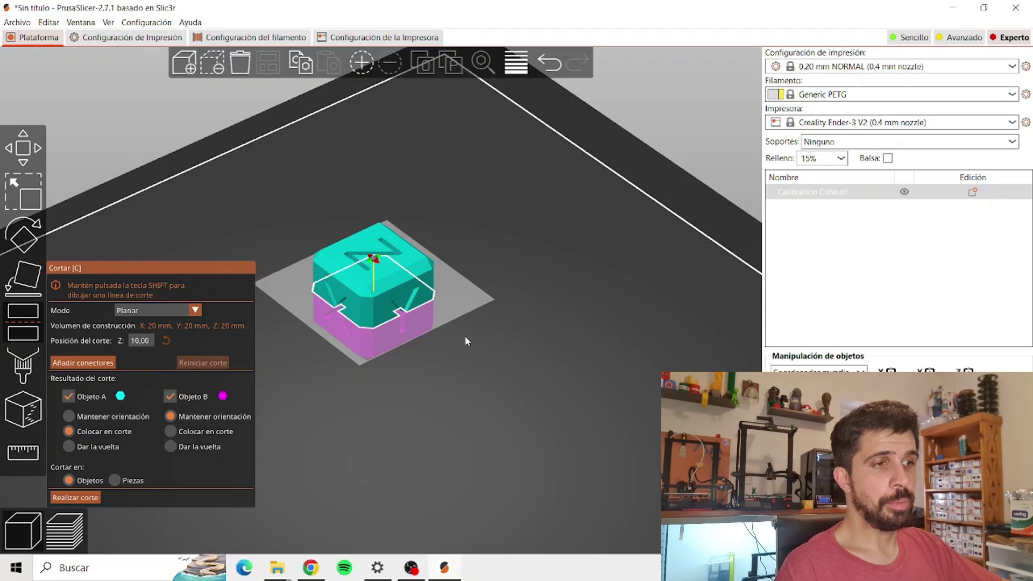
{"action": "left_click_drag", "start_coordinate": [459, 286], "coordinate": [463, 316]}
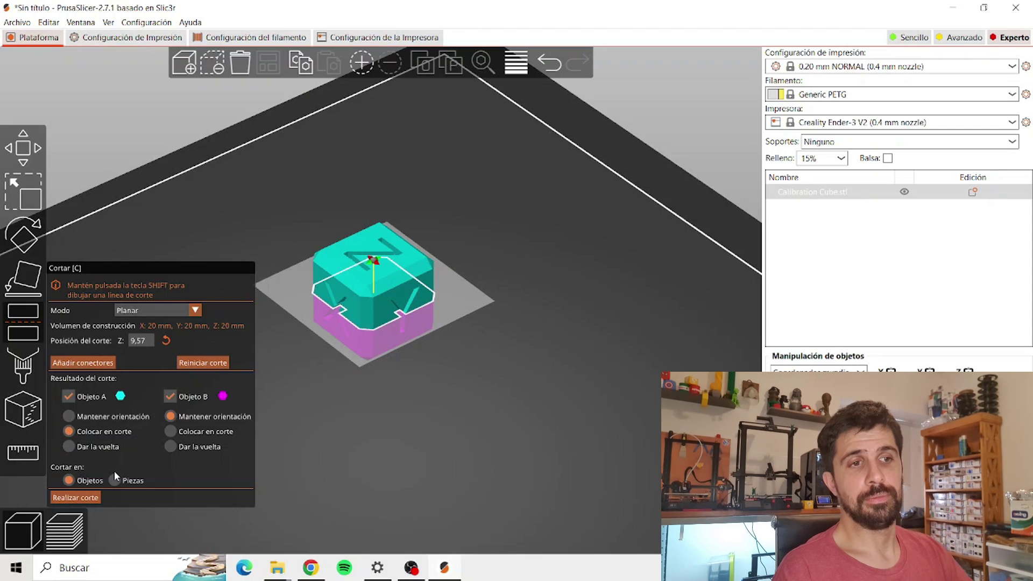
Paint support enforcers on the four bottom corners of the cube with the spherical brush
{"action": "left_click", "coordinate": [33, 370]}
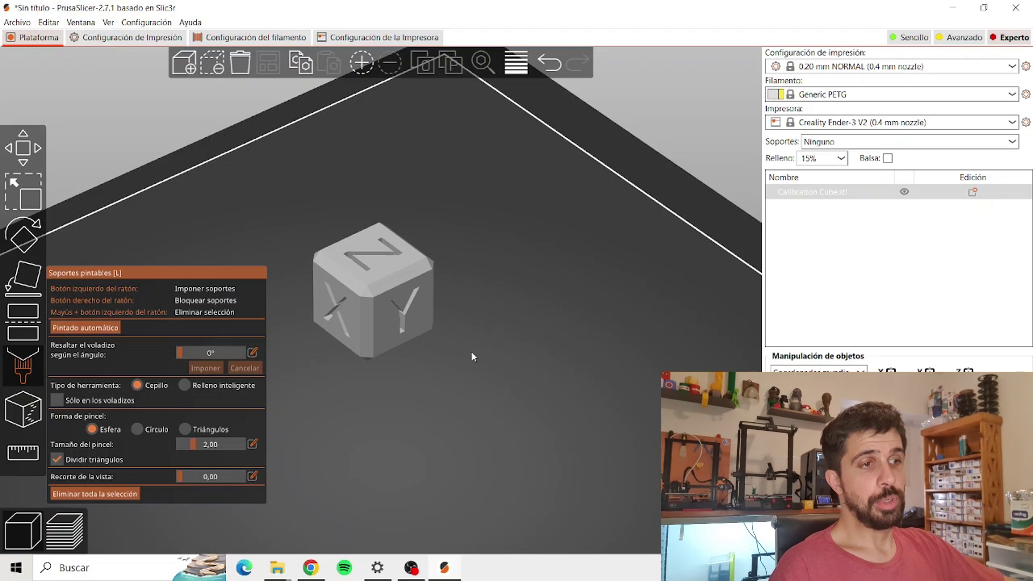
{"action": "scroll", "coordinate": [469, 356], "scroll_direction": "up", "scroll_amount": 6}
{"action": "left_click_drag", "start_coordinate": [561, 357], "coordinate": [556, 302]}
{"action": "middle_click_drag", "start_coordinate": [468, 421], "coordinate": [445, 239]}
{"action": "left_click_drag", "start_coordinate": [608, 464], "coordinate": [607, 437]}
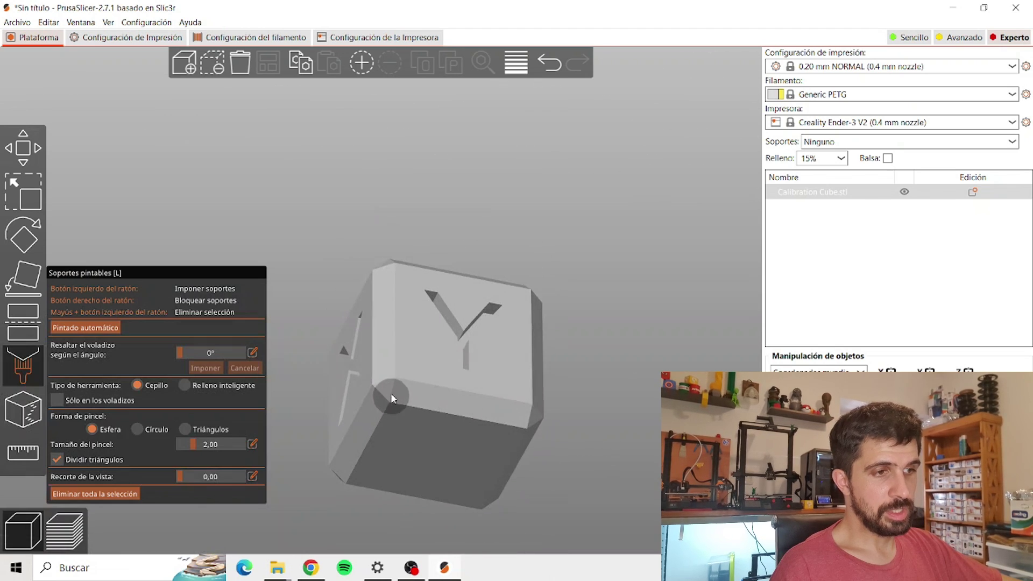
{"action": "left_click", "coordinate": [386, 392]}
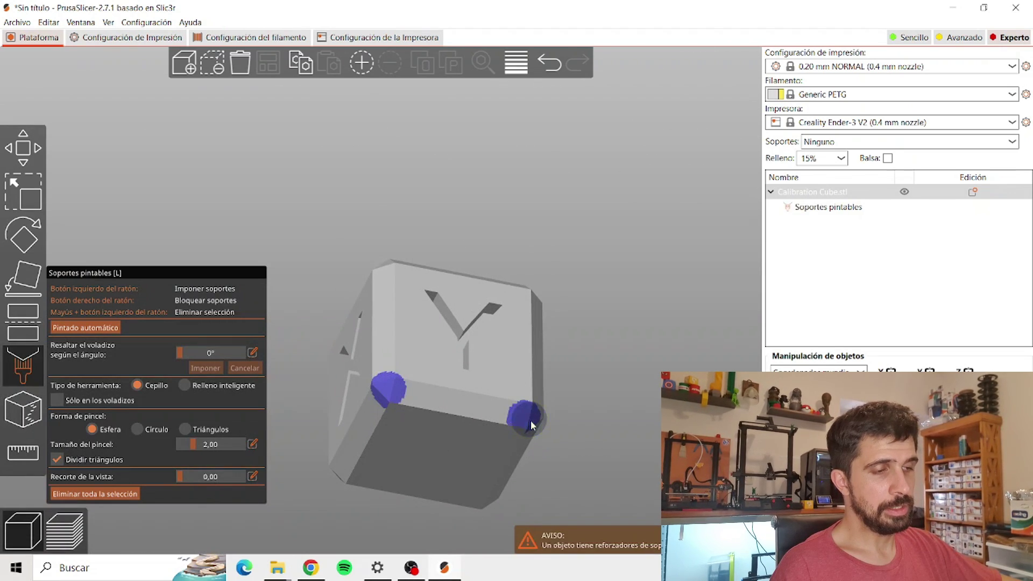
{"action": "left_click_drag", "start_coordinate": [554, 343], "coordinate": [616, 342]}
{"action": "middle_click_drag", "start_coordinate": [354, 290], "coordinate": [693, 311]}
{"action": "left_click", "coordinate": [483, 347]}
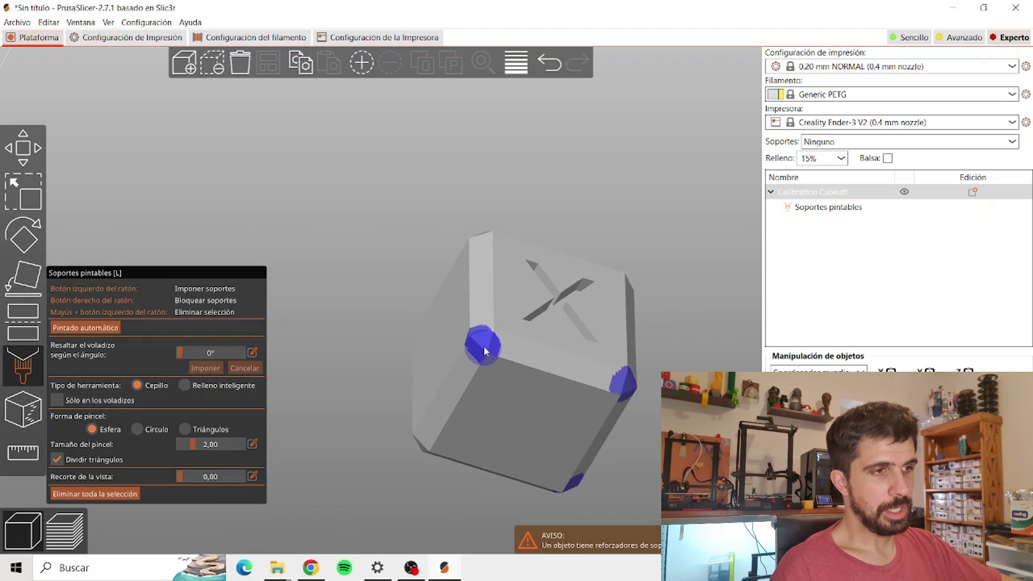
{"action": "left_click", "coordinate": [424, 440]}
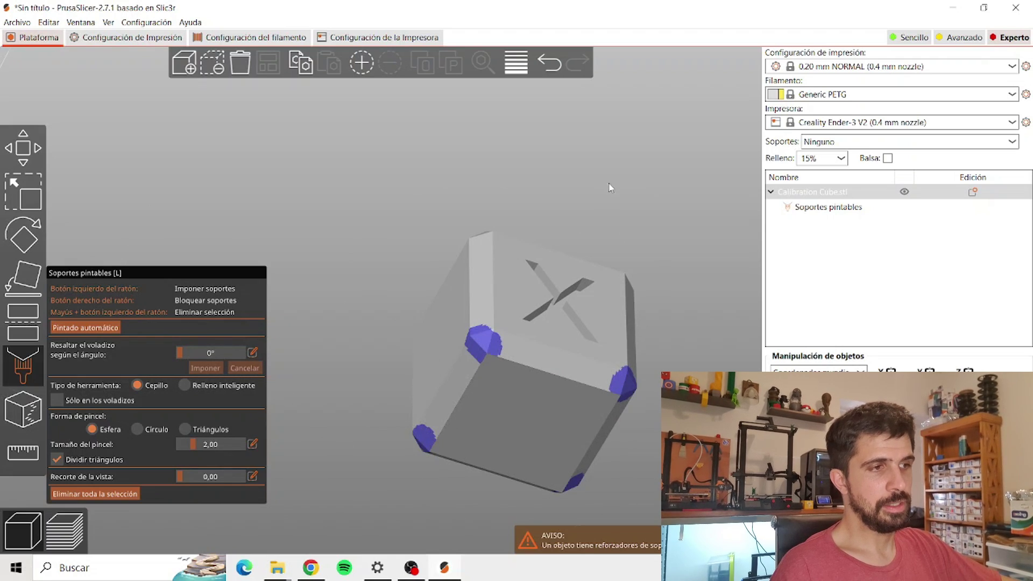
Inspect the painted supports under the cube and clear all of them
{"action": "left_click_drag", "start_coordinate": [609, 187], "coordinate": [629, 275]}
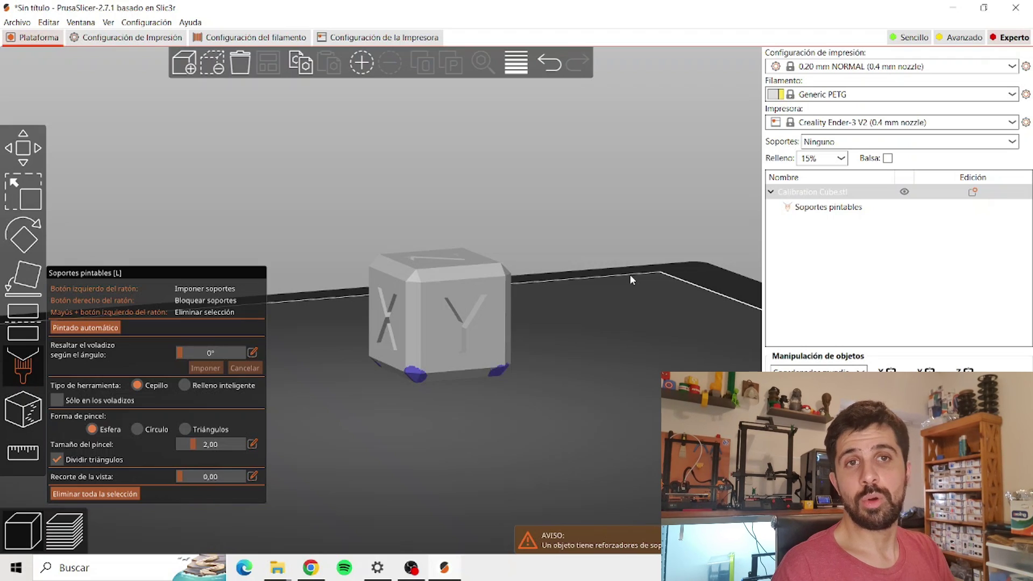
{"action": "left_click_drag", "start_coordinate": [630, 275], "coordinate": [560, 350]}
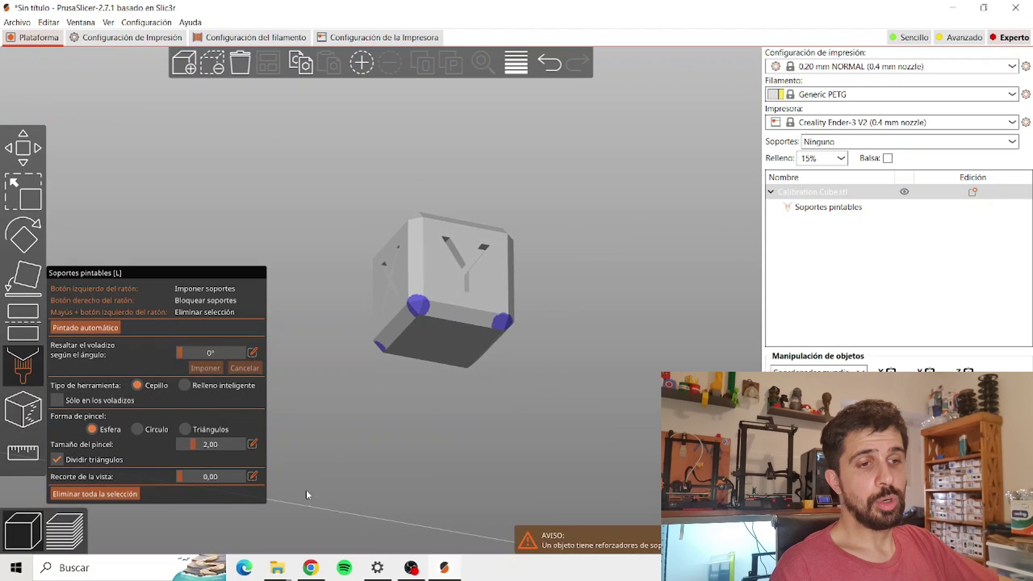
{"action": "left_click", "coordinate": [130, 494]}
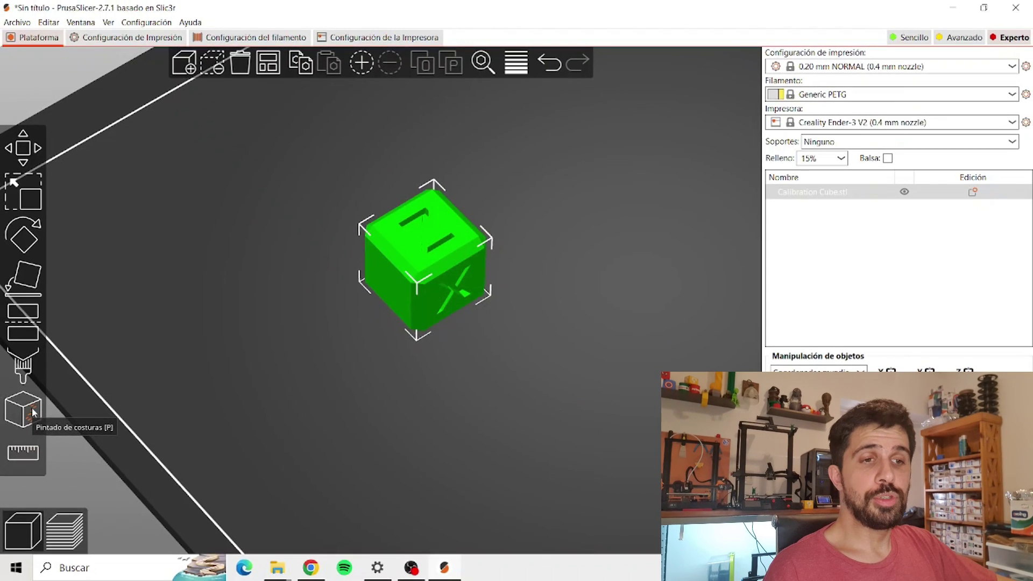
Paint an enforced seam down one vertical edge of the cube's unlettered side face with the spherical brush
{"action": "left_click", "coordinate": [33, 413]}
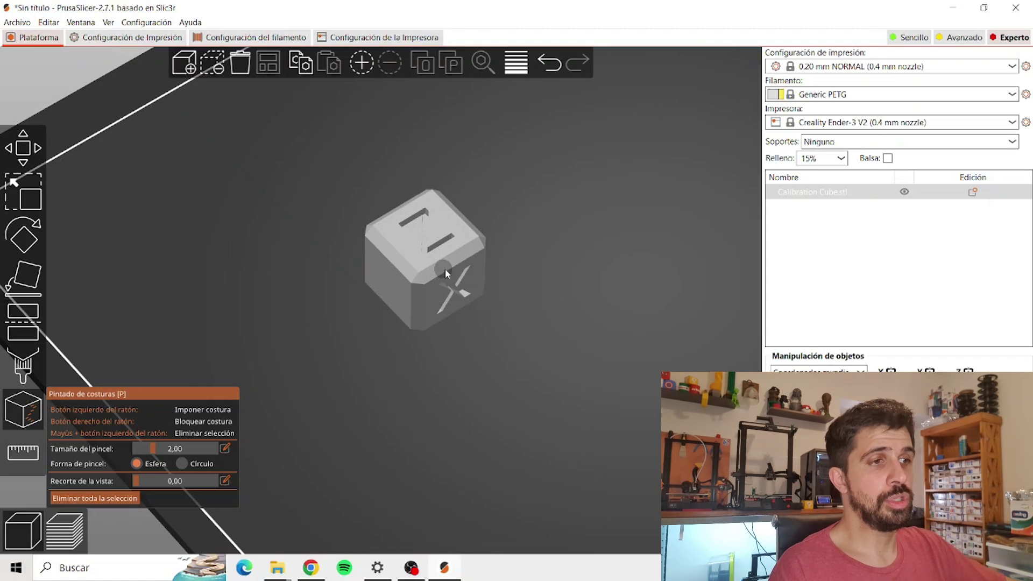
{"action": "left_click_drag", "start_coordinate": [563, 367], "coordinate": [514, 337]}
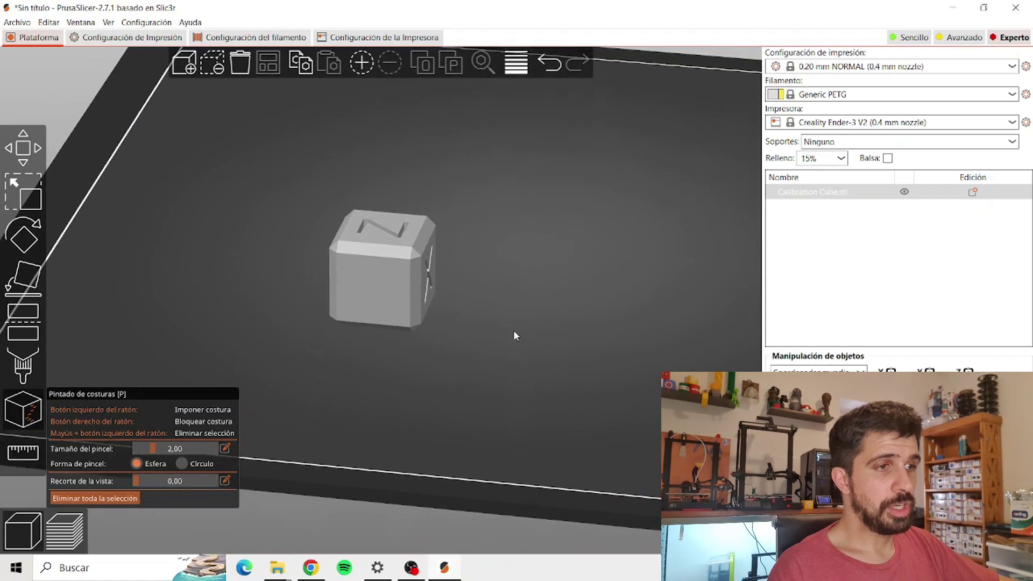
{"action": "scroll", "coordinate": [484, 350], "scroll_direction": "up", "scroll_amount": 5}
{"action": "scroll", "coordinate": [359, 301], "scroll_direction": "up", "scroll_amount": 1}
{"action": "left_click_drag", "start_coordinate": [273, 274], "coordinate": [271, 401]}
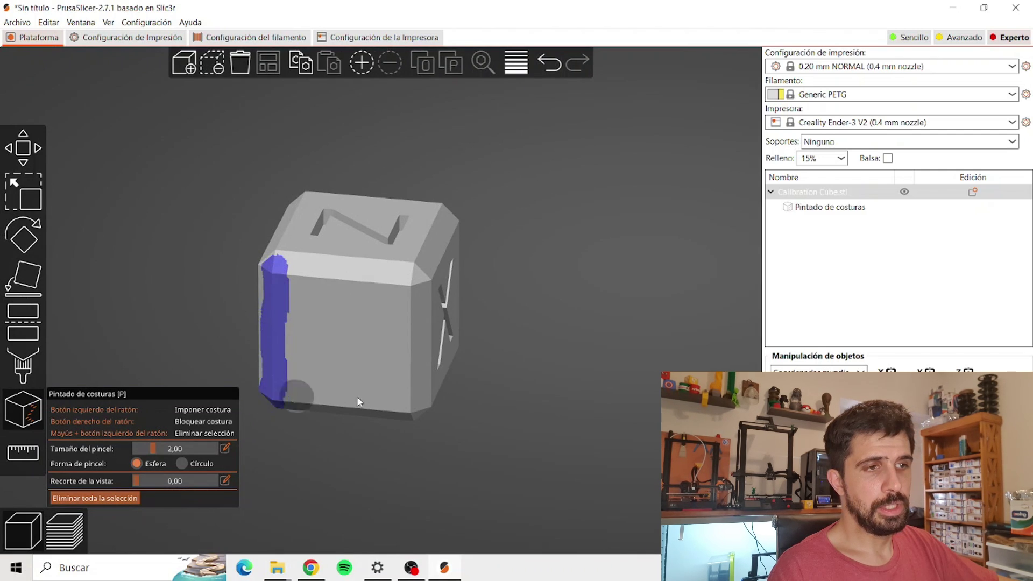
{"action": "left_click_drag", "start_coordinate": [608, 369], "coordinate": [585, 375]}
{"action": "scroll", "coordinate": [349, 280], "scroll_direction": "down", "scroll_amount": 1}
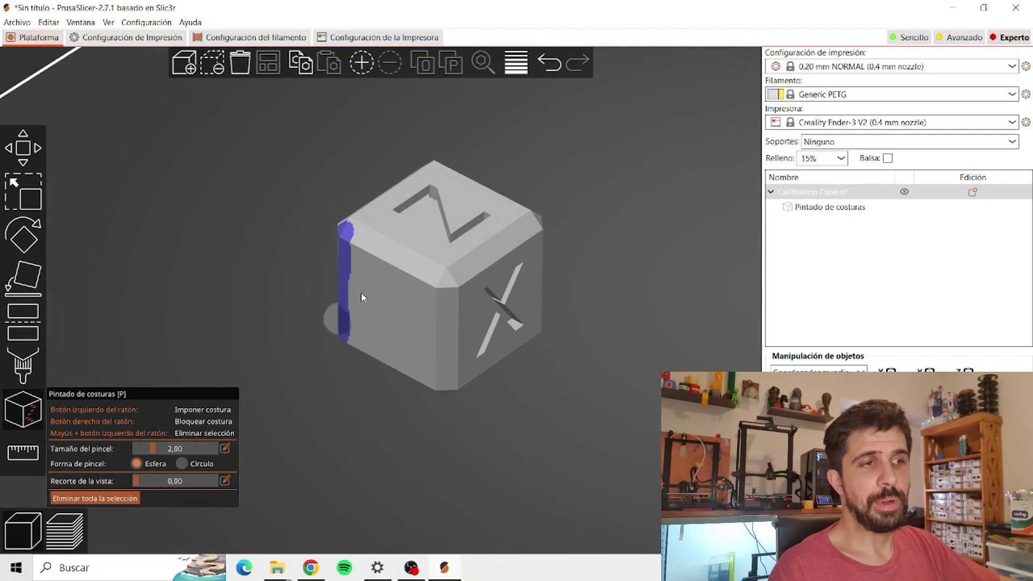
{"action": "scroll", "coordinate": [171, 343], "scroll_direction": "down", "scroll_amount": 1}
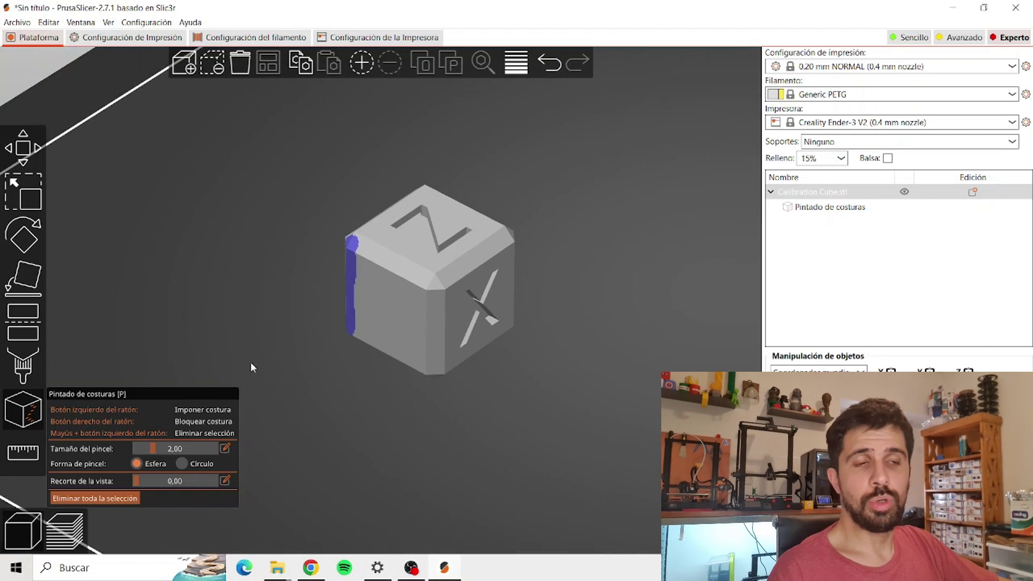
Clear all the painted seams from the cube and deselect it
{"action": "left_click", "coordinate": [128, 496]}
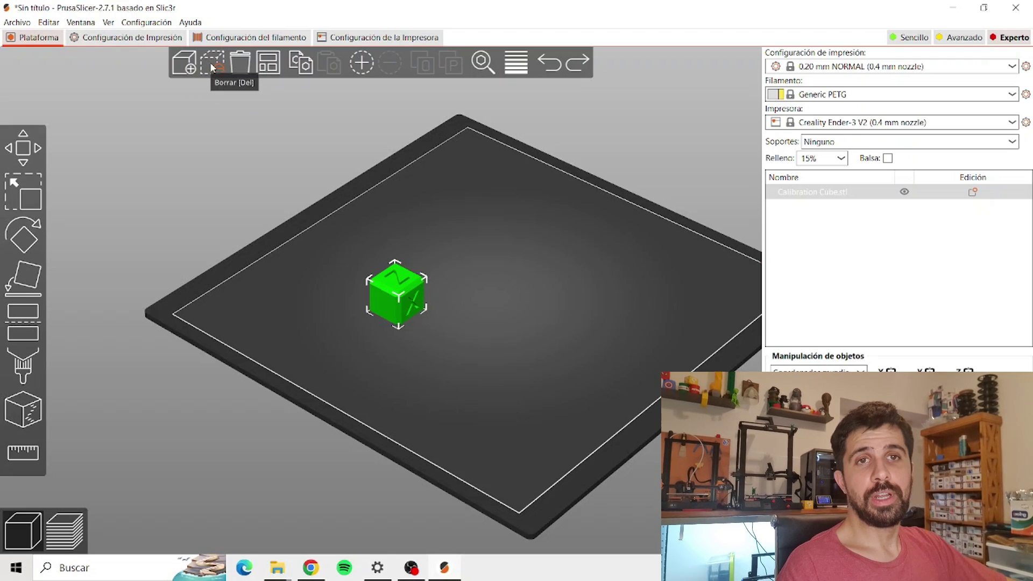
{"action": "left_click", "coordinate": [504, 271]}
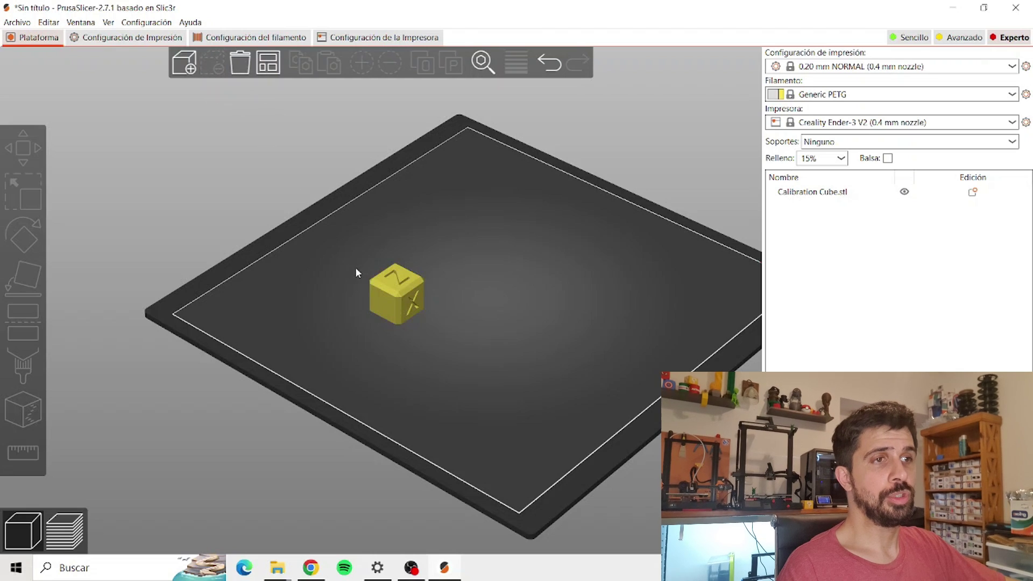
Undo a trial deletion of all objects and auto-arrange the cube on the bed
{"action": "left_click", "coordinate": [242, 60]}
{"action": "key", "text": "ctrl+z"}
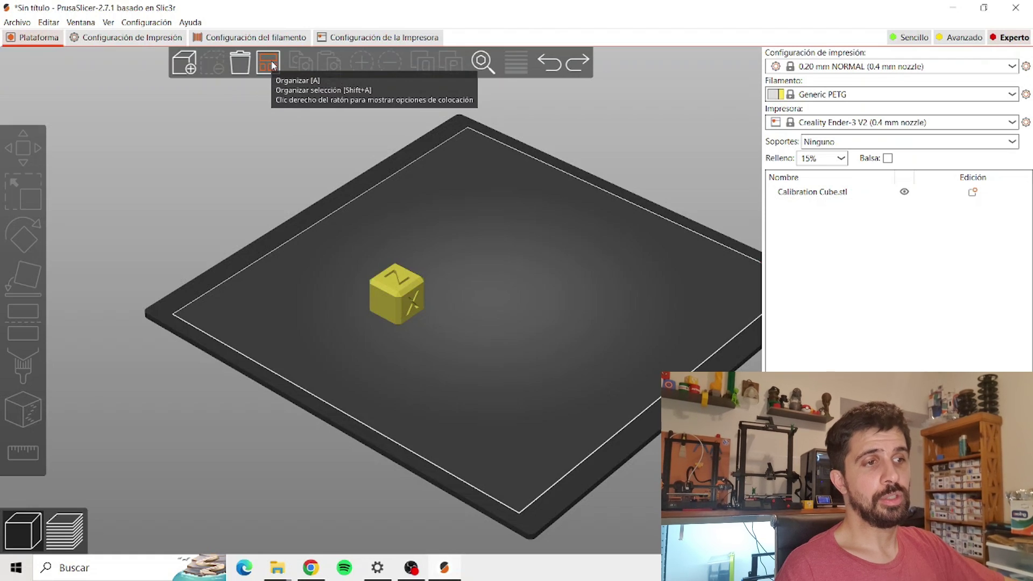
{"action": "left_click", "coordinate": [265, 64]}
{"action": "middle_click_drag", "start_coordinate": [583, 316], "coordinate": [513, 324]}
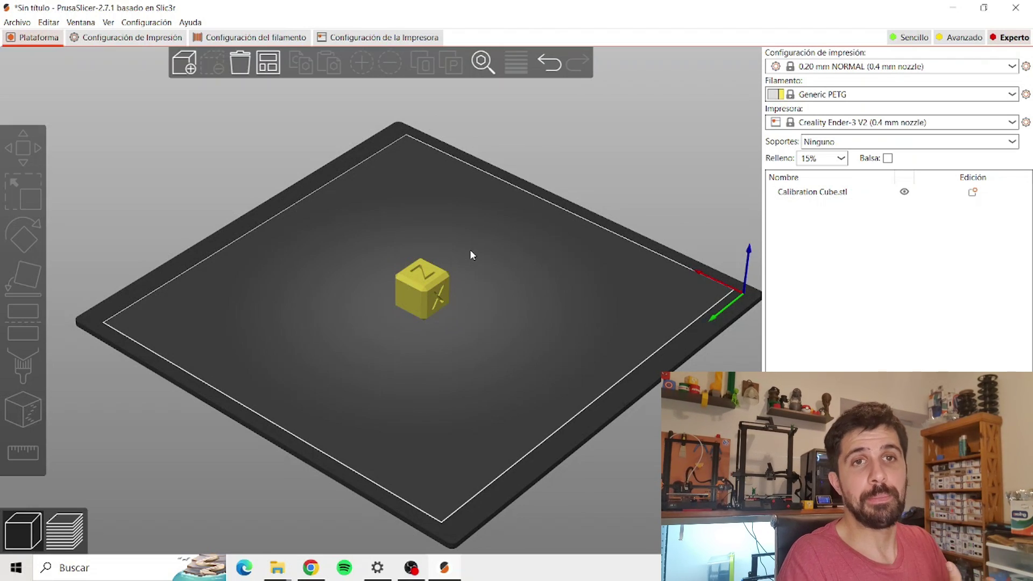
Duplicate the calibration cube by copying and pasting it as a separate object
{"action": "key", "text": "ctrl+a"}
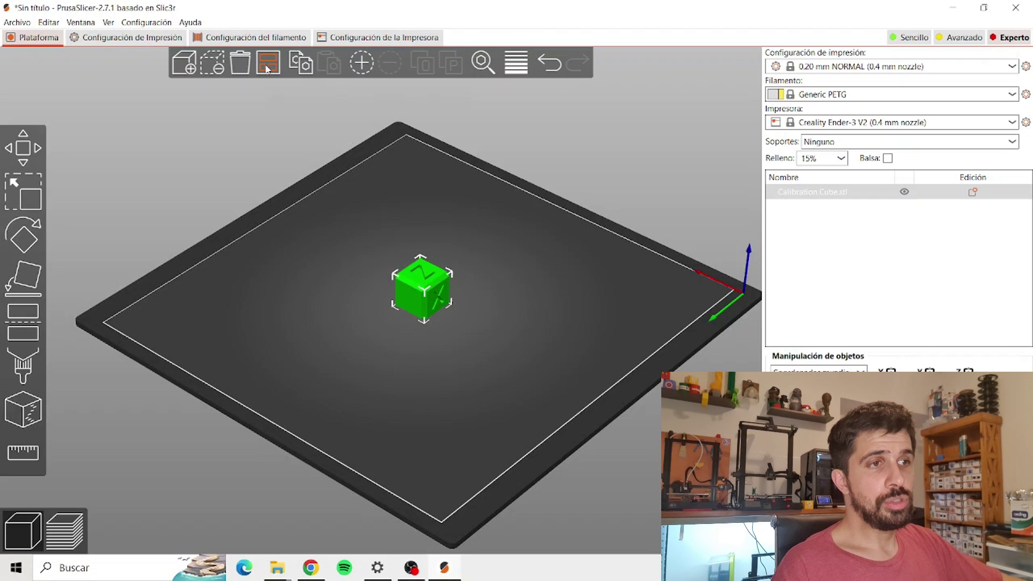
{"action": "left_click", "coordinate": [305, 67]}
{"action": "left_click", "coordinate": [331, 70]}
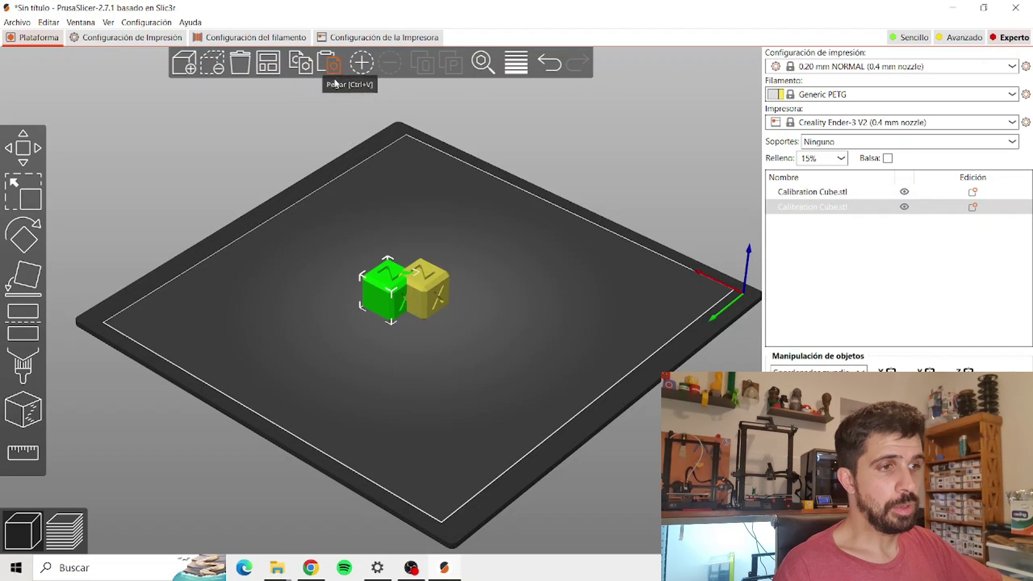
Add seven more instances of the original calibration cube
{"action": "left_click", "coordinate": [436, 296]}
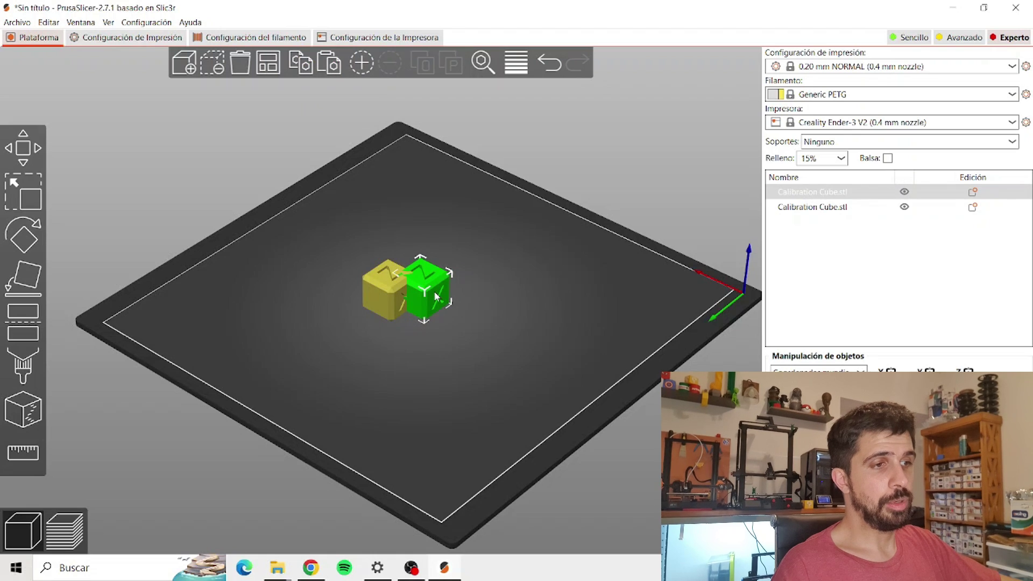
{"action": "scroll", "coordinate": [452, 286], "scroll_direction": "up", "scroll_amount": 3}
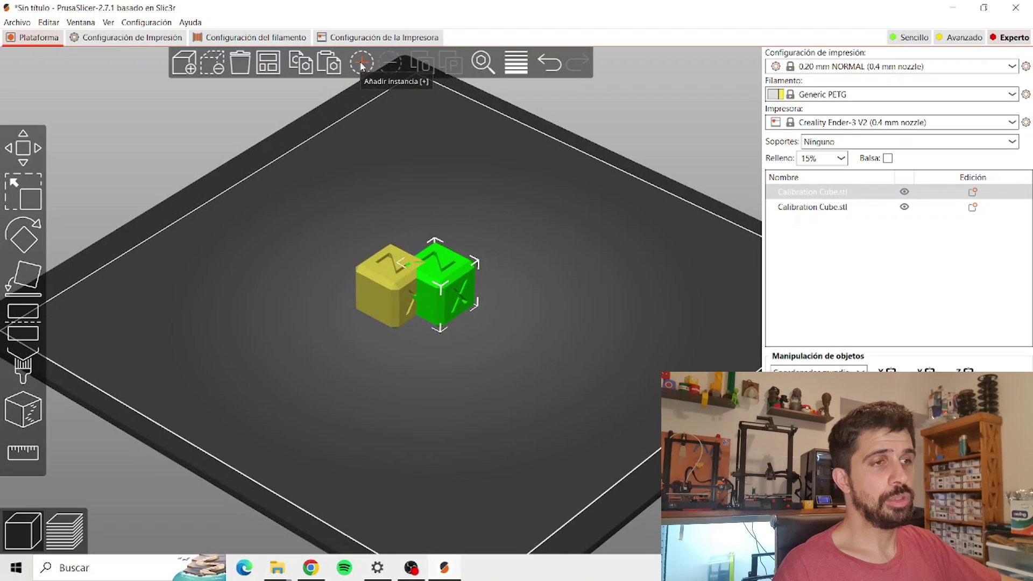
{"action": "left_click", "coordinate": [362, 63]}
{"action": "left_click", "coordinate": [361, 63]}
{"action": "left_click", "coordinate": [362, 63]}
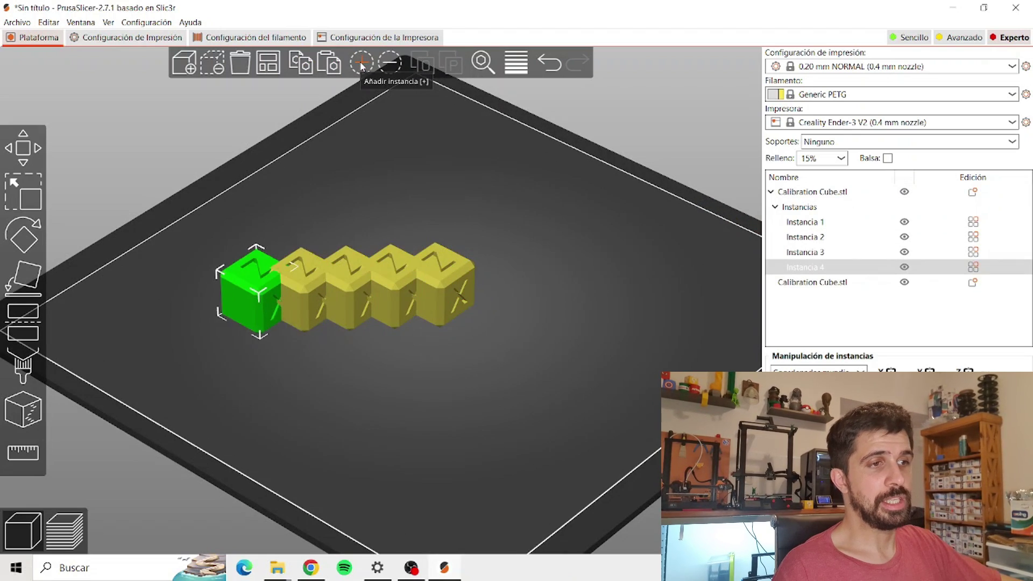
{"action": "left_click", "coordinate": [361, 63]}
{"action": "left_click", "coordinate": [361, 63]}
{"action": "left_click", "coordinate": [361, 63]}
{"action": "left_click", "coordinate": [362, 63]}
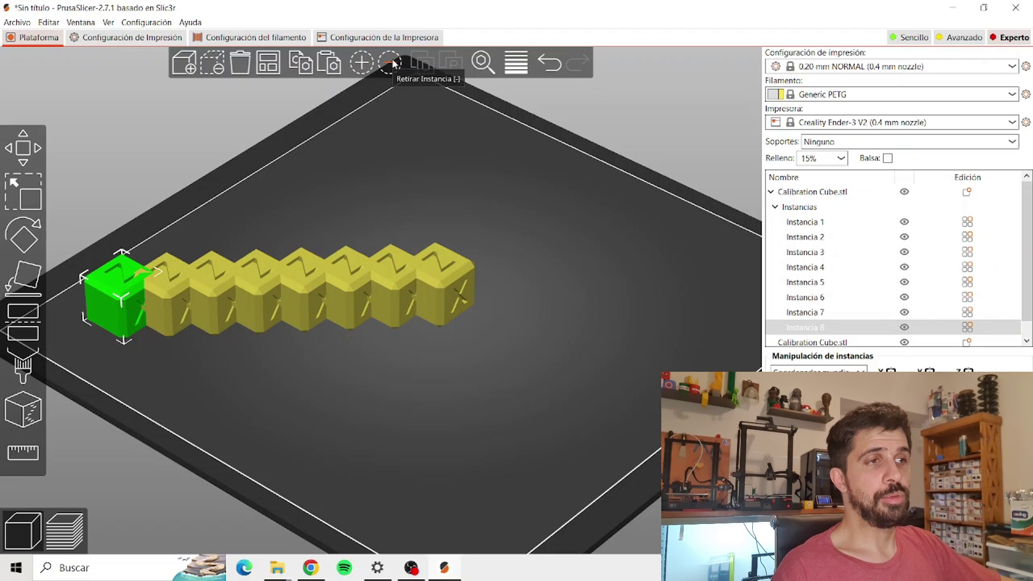
Remove the seven added instances so that only the original cube and its pasted copy remain
{"action": "left_click", "coordinate": [392, 63]}
{"action": "left_click", "coordinate": [393, 63]}
{"action": "left_click", "coordinate": [392, 63]}
{"action": "left_click", "coordinate": [393, 63]}
{"action": "left_click", "coordinate": [393, 63]}
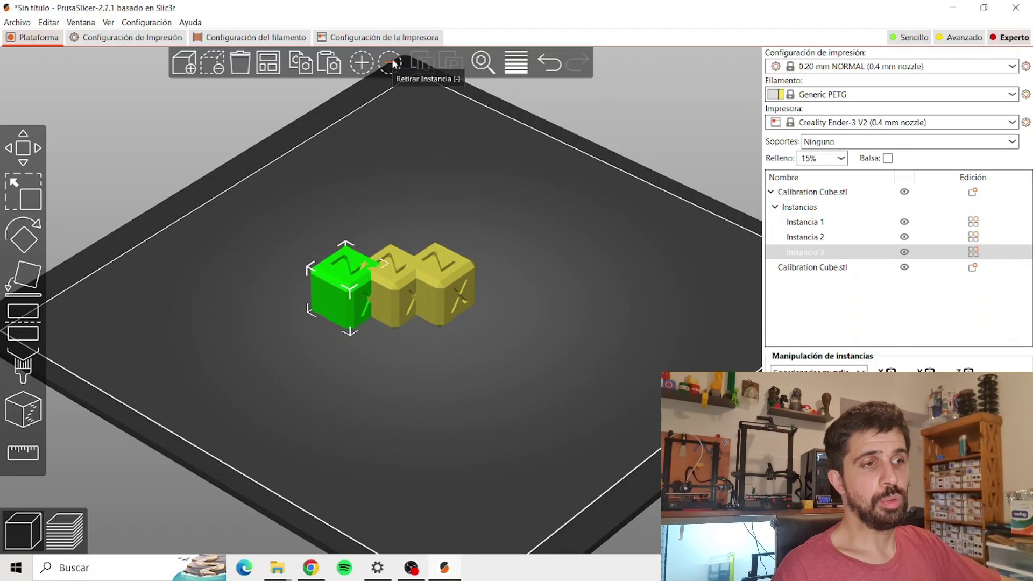
{"action": "left_click", "coordinate": [393, 63]}
{"action": "left_click", "coordinate": [393, 63]}
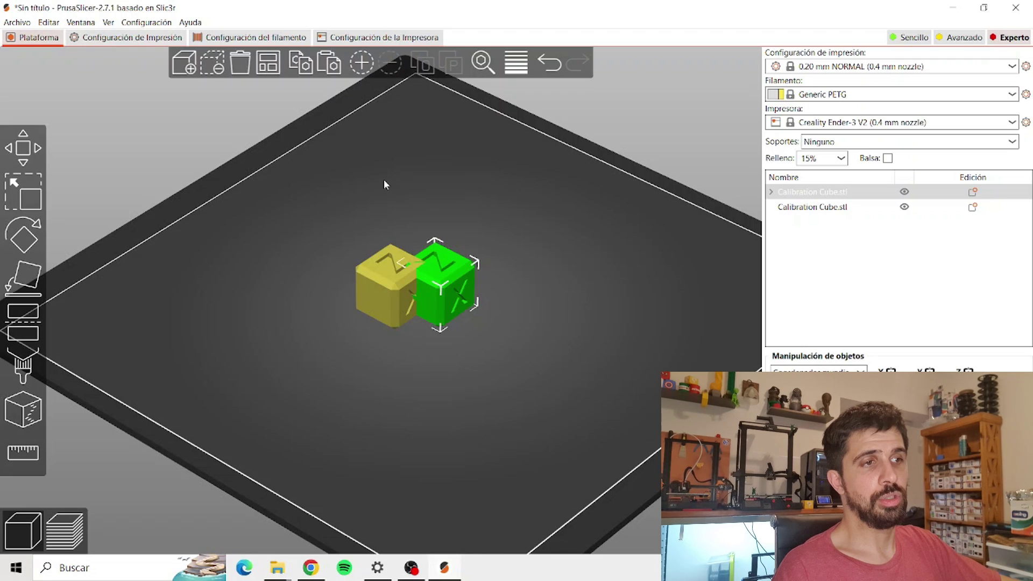
Compare the two separate cube objects by selecting each, and delete the pasted copy
{"action": "left_click", "coordinate": [396, 275]}
{"action": "left_click", "coordinate": [447, 298]}
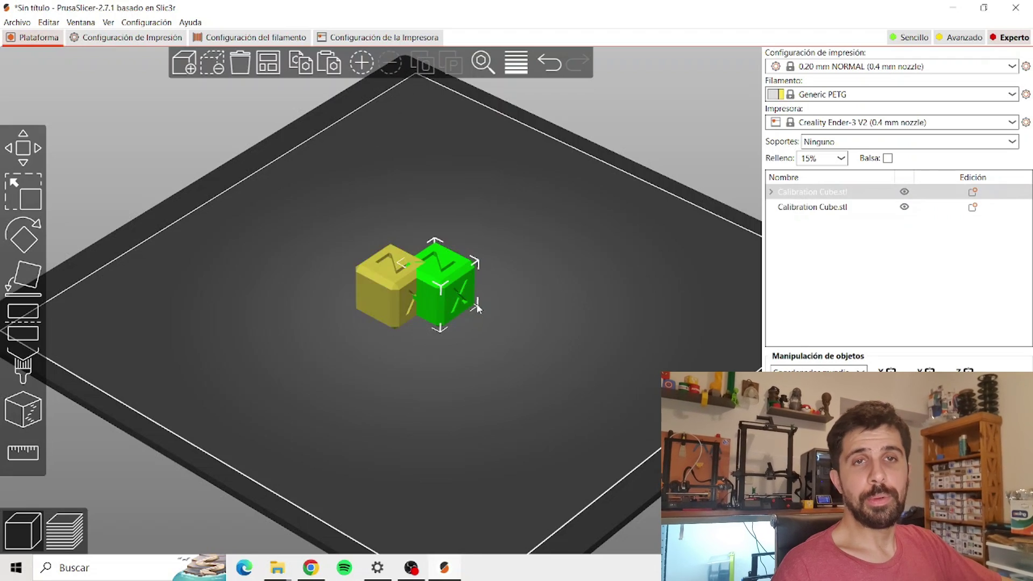
{"action": "left_click", "coordinate": [408, 291]}
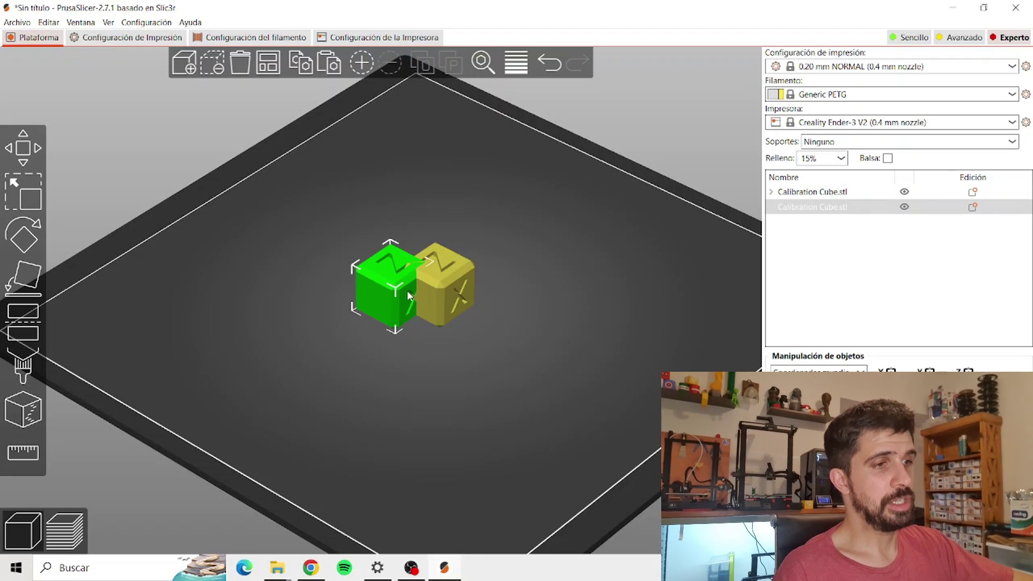
{"action": "key", "text": "Delete"}
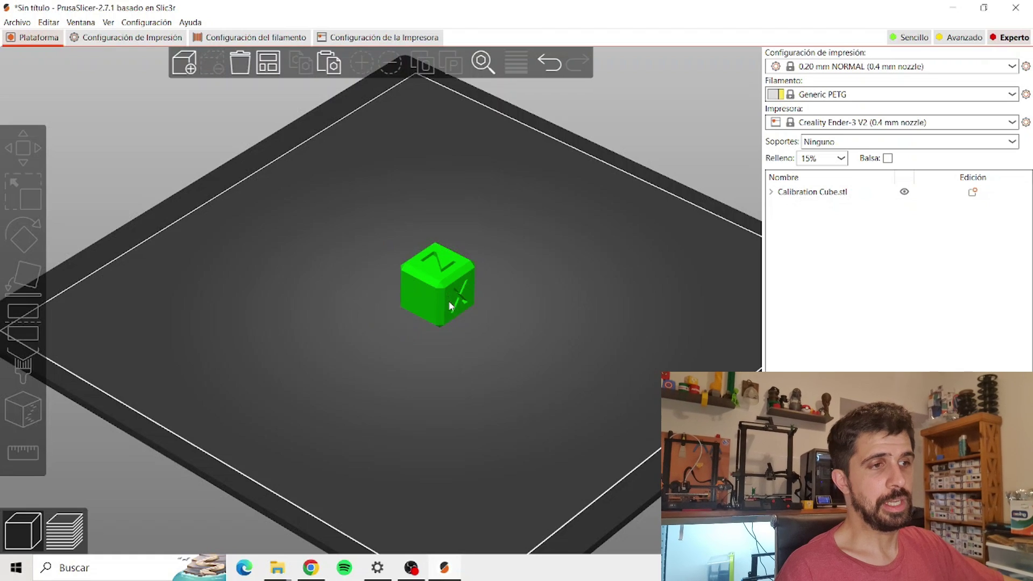
Open the settings search to view the list of searchable options and close it again
{"action": "left_click", "coordinate": [487, 60]}
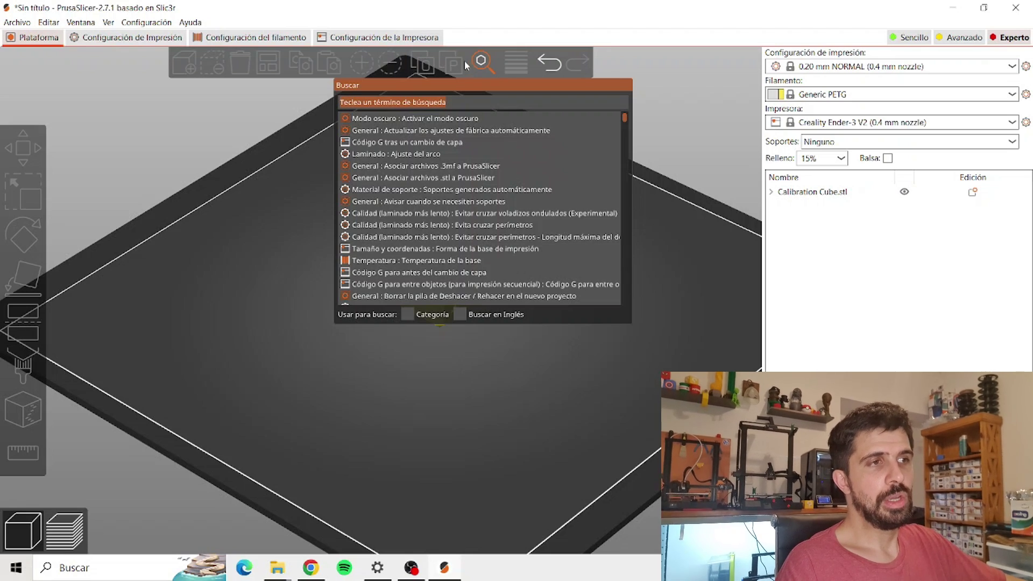
{"action": "left_click", "coordinate": [483, 62]}
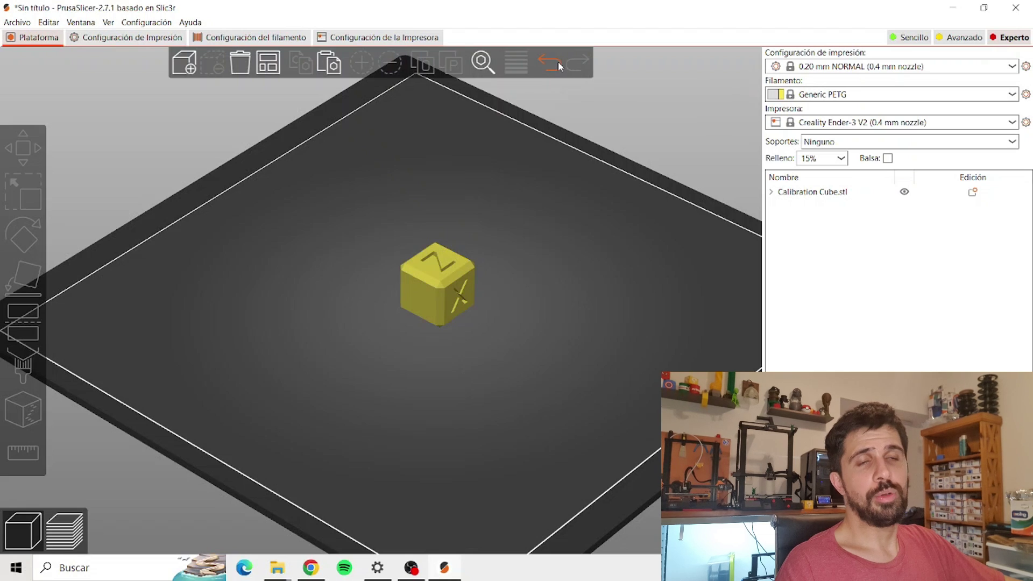
{"action": "left_click", "coordinate": [549, 70]}
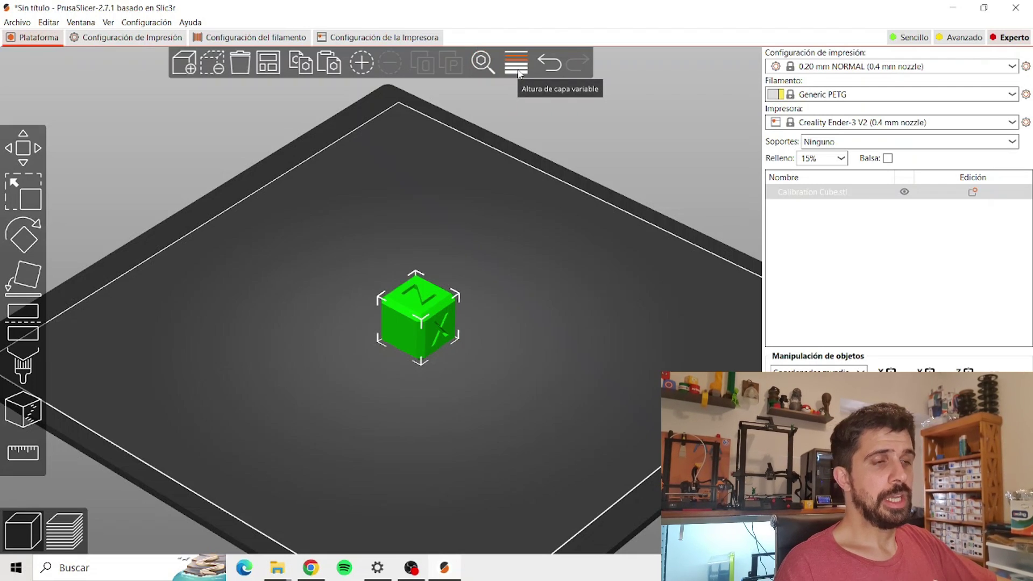
Add detail to a band in the upper half of the cube with variable layer height, and reset the layer profile
{"action": "left_click", "coordinate": [518, 71]}
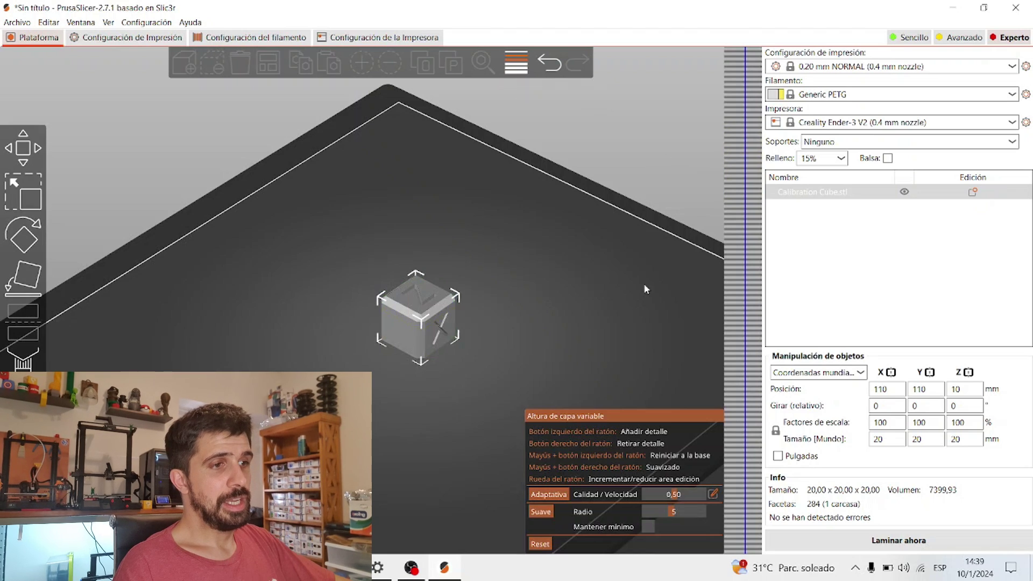
{"action": "scroll", "coordinate": [644, 285], "scroll_direction": "up", "scroll_amount": 4}
{"action": "right_click_drag", "start_coordinate": [565, 288], "coordinate": [511, 281]}
{"action": "left_click_drag", "start_coordinate": [511, 280], "coordinate": [509, 266]}
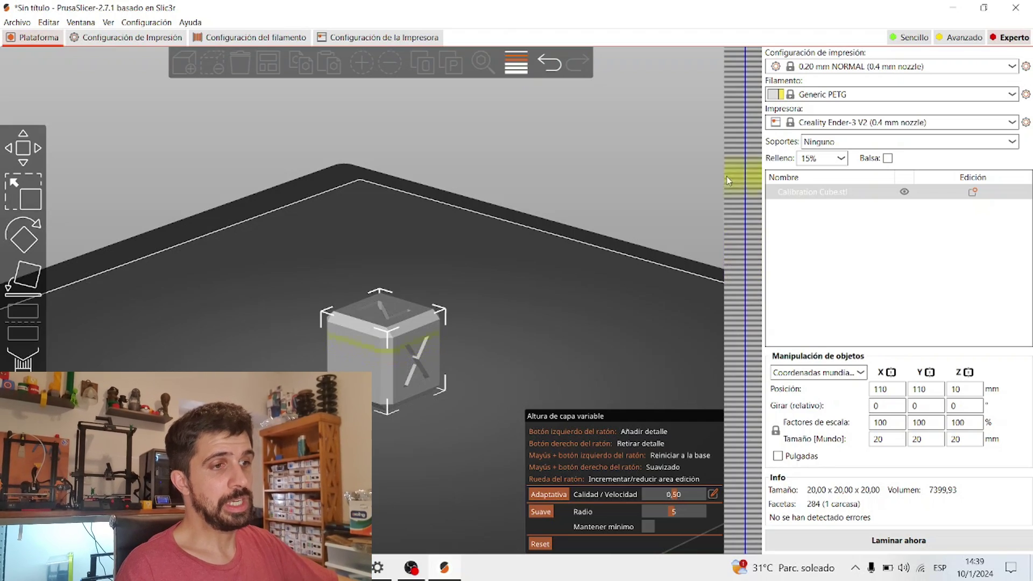
{"action": "left_click_drag", "start_coordinate": [735, 228], "coordinate": [738, 195]}
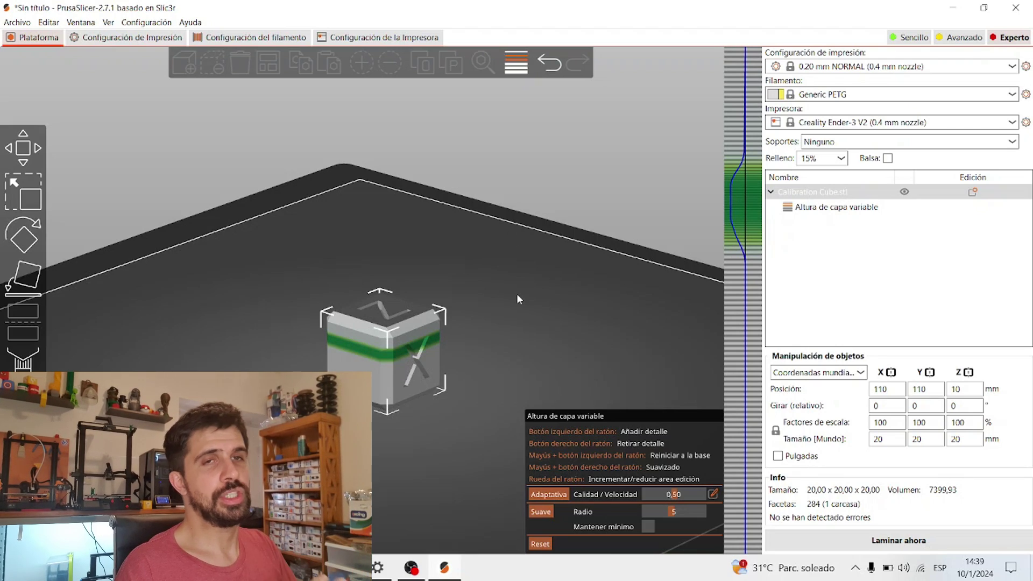
{"action": "left_click", "coordinate": [540, 544]}
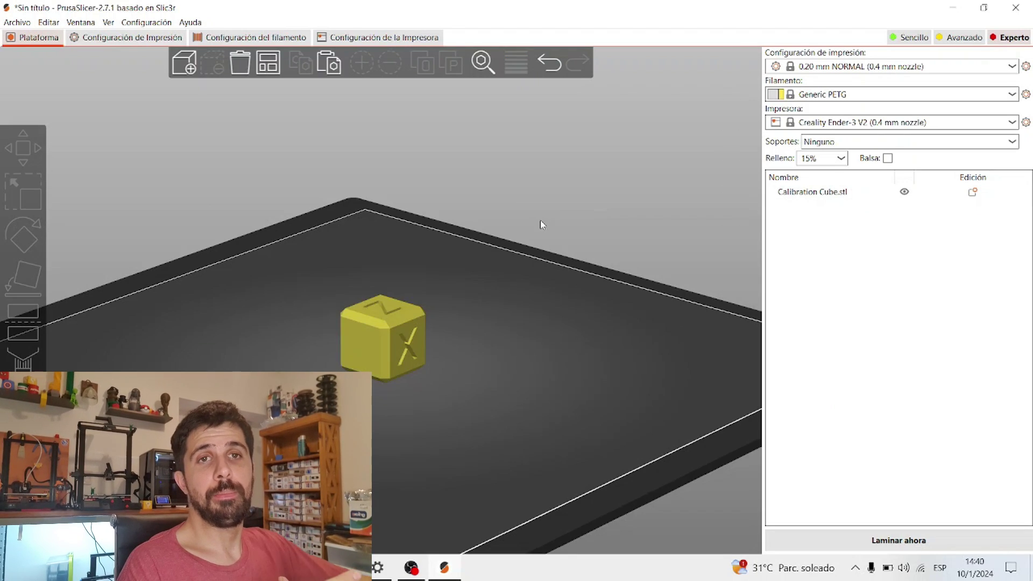
Examine the print settings pages for layers and perimeters, infill, skirt and brim, support material, speed and multiple extruders
{"action": "left_click_drag", "start_coordinate": [545, 261], "coordinate": [534, 313]}
{"action": "left_click", "coordinate": [142, 41]}
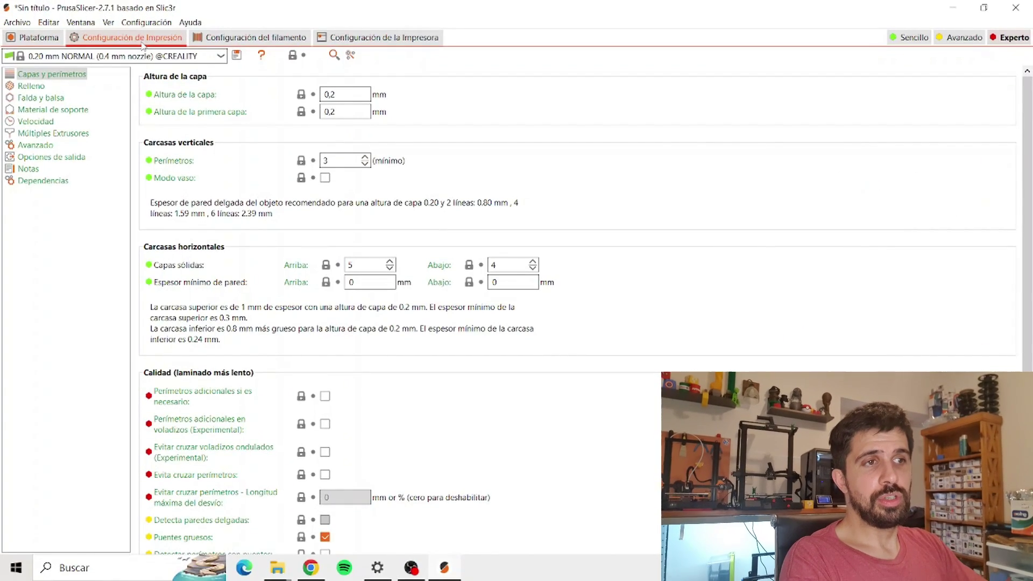
{"action": "left_click", "coordinate": [33, 86]}
{"action": "left_click", "coordinate": [39, 98]}
{"action": "left_click", "coordinate": [40, 109]}
{"action": "left_click", "coordinate": [38, 122]}
{"action": "left_click", "coordinate": [40, 133]}
{"action": "left_click", "coordinate": [40, 122]}
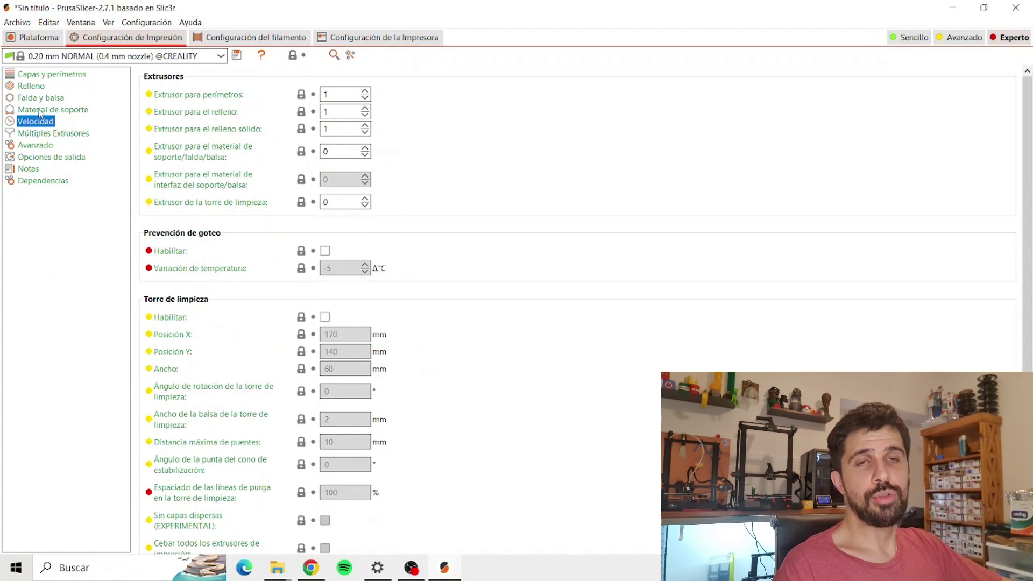
{"action": "left_click", "coordinate": [40, 110]}
{"action": "left_click", "coordinate": [40, 98]}
{"action": "left_click", "coordinate": [50, 75]}
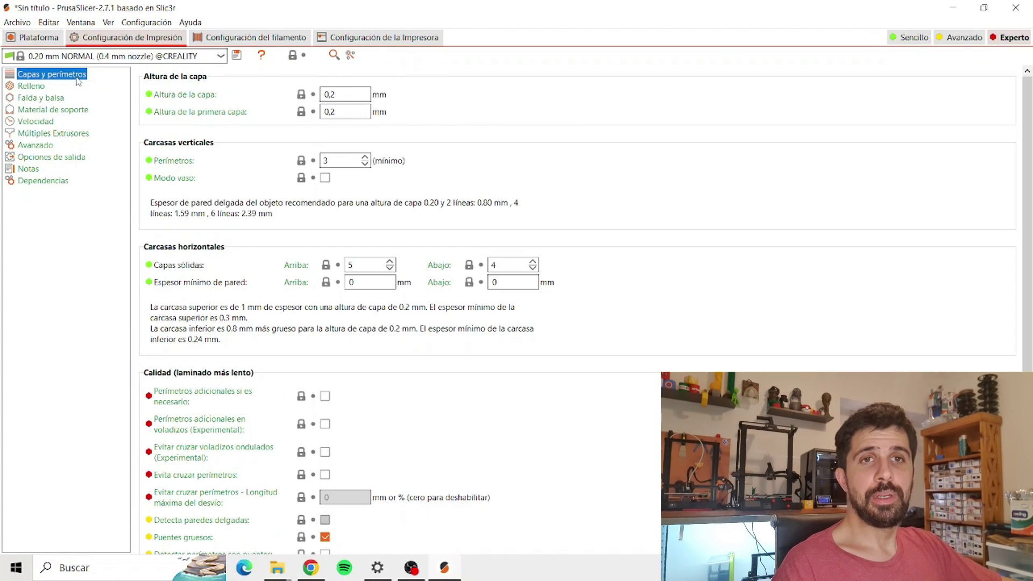
Re-enter the layer height as 0,2 mm in the layers and perimeters settings
{"action": "mouse_move", "coordinate": [352, 98]}
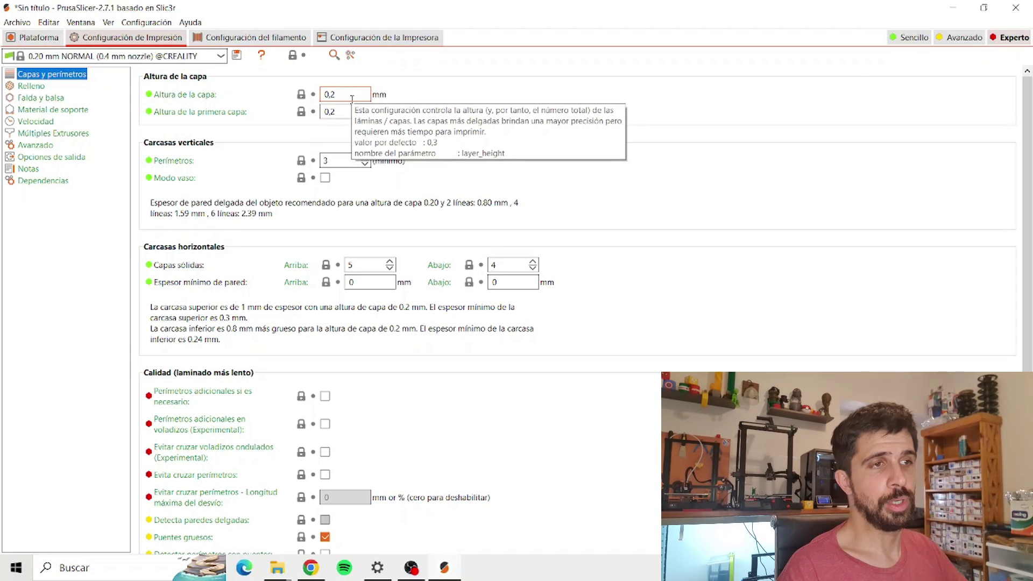
{"action": "left_click", "coordinate": [351, 98]}
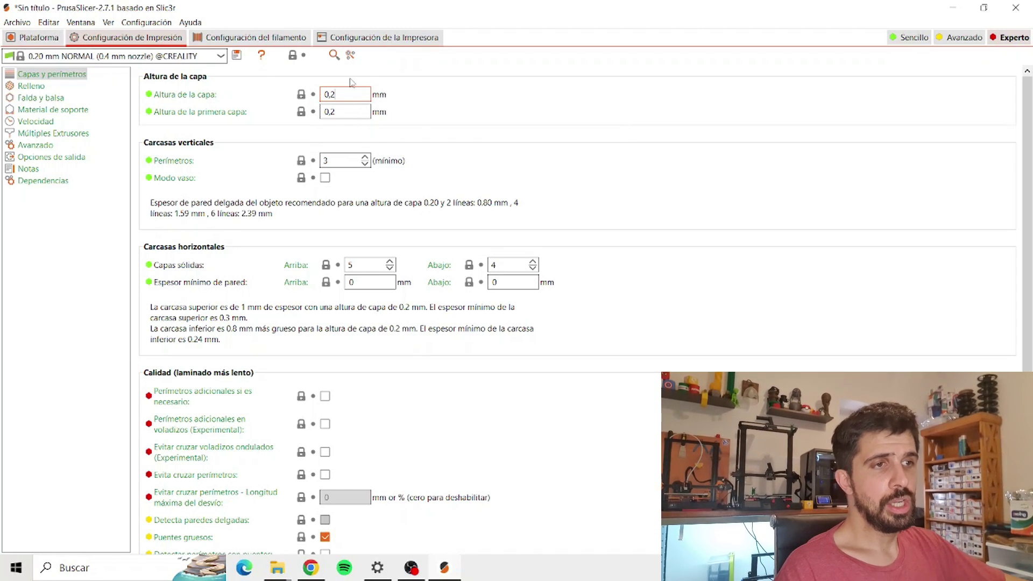
{"action": "key", "text": "BackSpace"}
{"action": "key", "text": "BackSpace"}
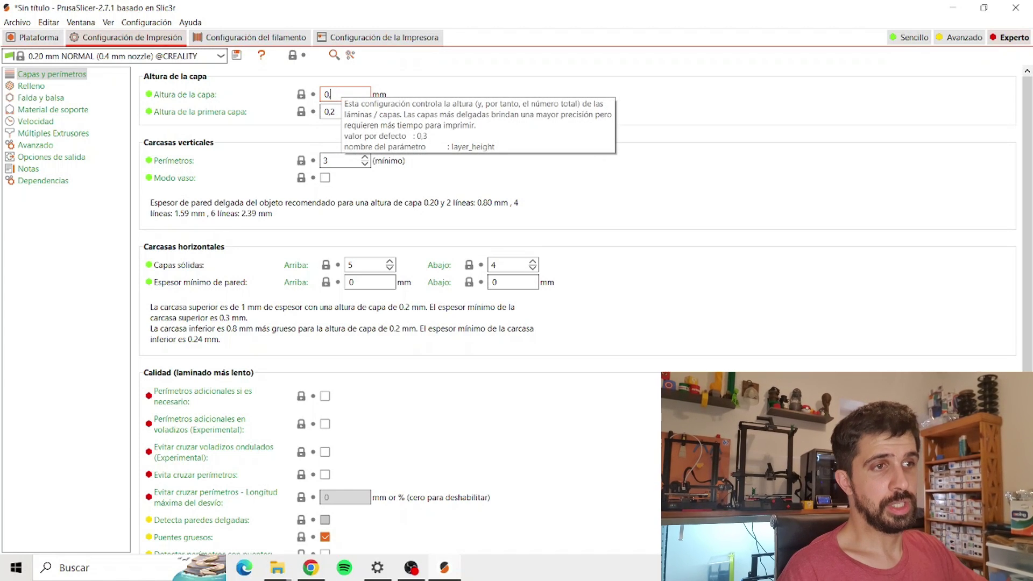
{"action": "type", "text": ",2"}
{"action": "left_click", "coordinate": [344, 111]}
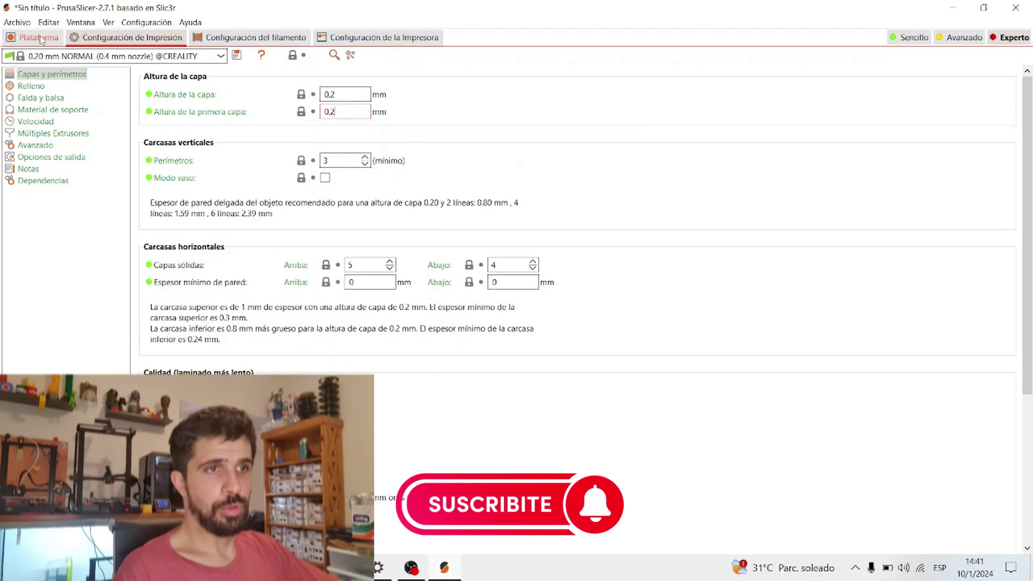
Slice the cube and lower the upper limit of the layer preview to inspect its bottom layers
{"action": "left_click", "coordinate": [32, 37]}
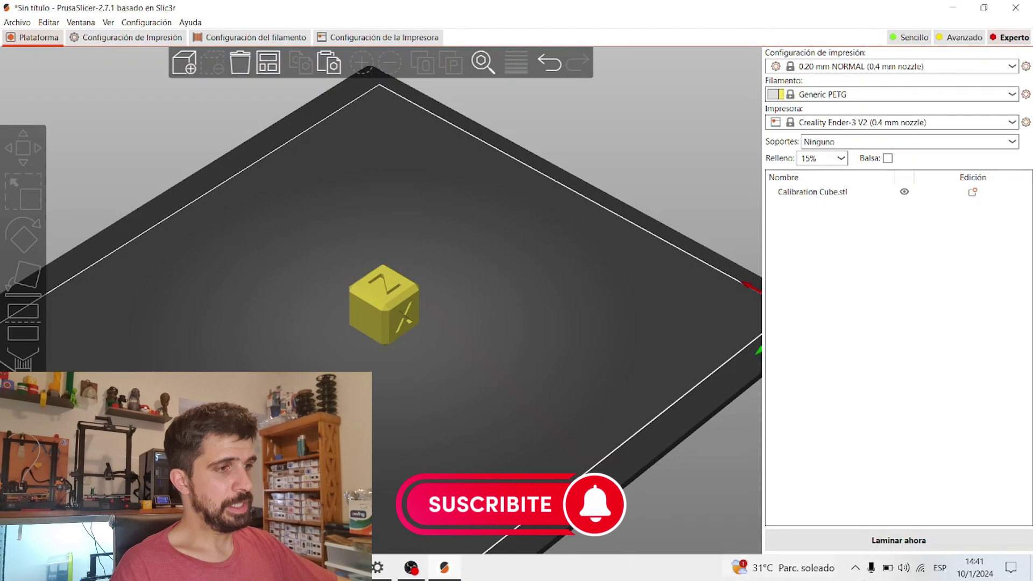
{"action": "left_click", "coordinate": [910, 540]}
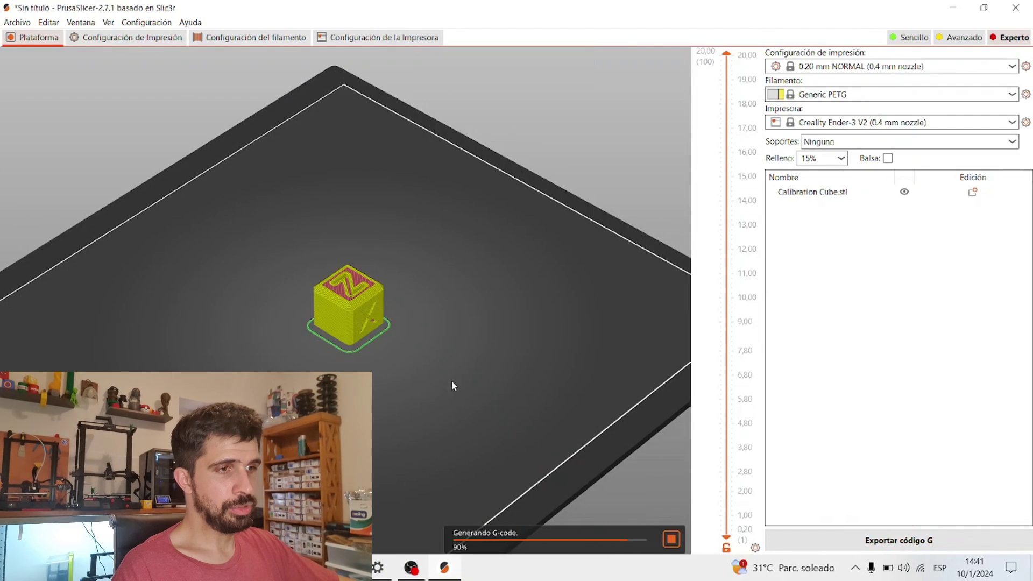
{"action": "scroll", "coordinate": [620, 396], "scroll_direction": "up", "scroll_amount": 6}
{"action": "left_click_drag", "start_coordinate": [621, 397], "coordinate": [624, 390]}
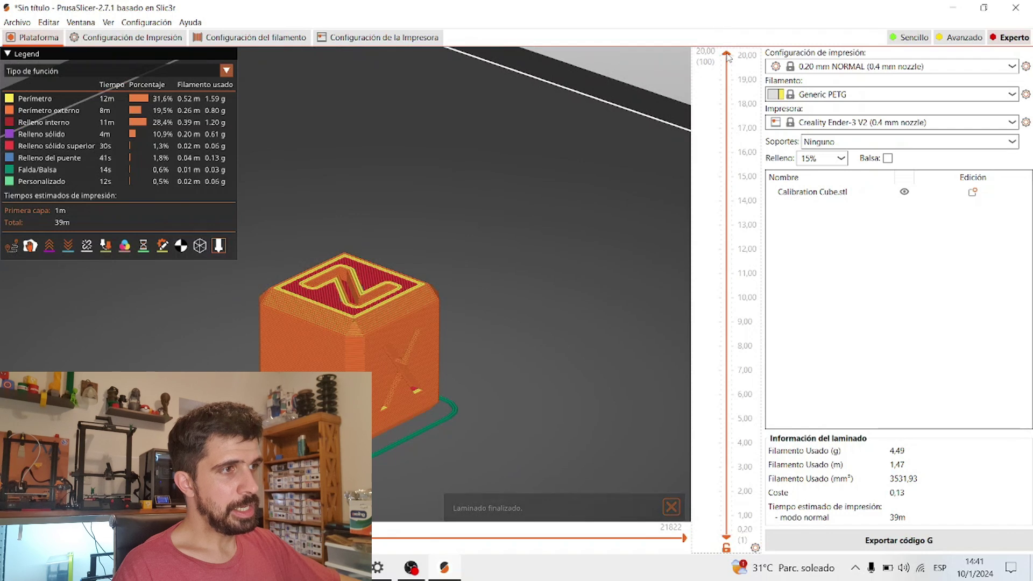
{"action": "left_click_drag", "start_coordinate": [727, 53], "coordinate": [721, 438]}
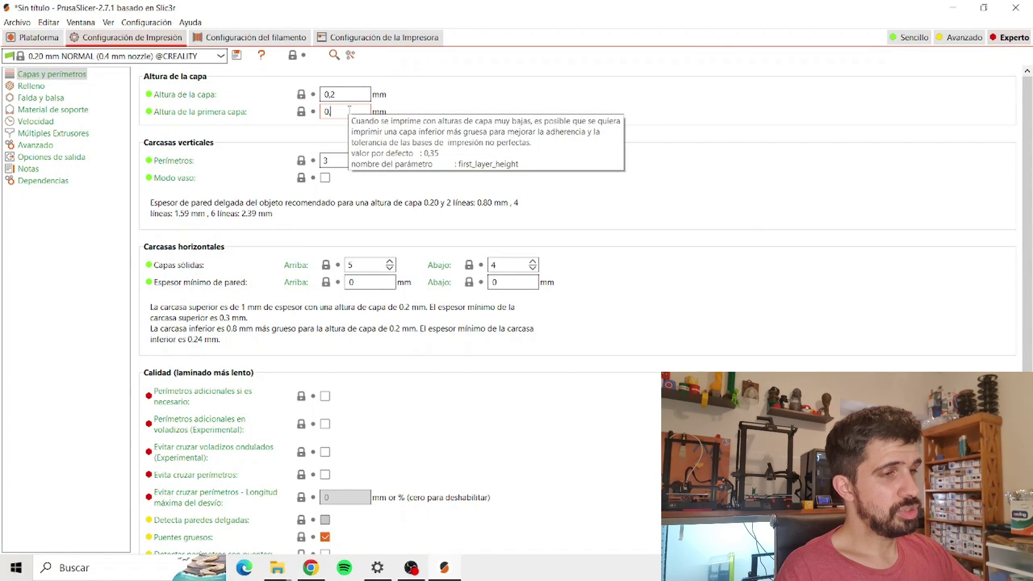
Try a first layer height of 0,3 mm, restore it to 0,2 mm and return to the sliced preview
{"action": "type", "text": ",3"}
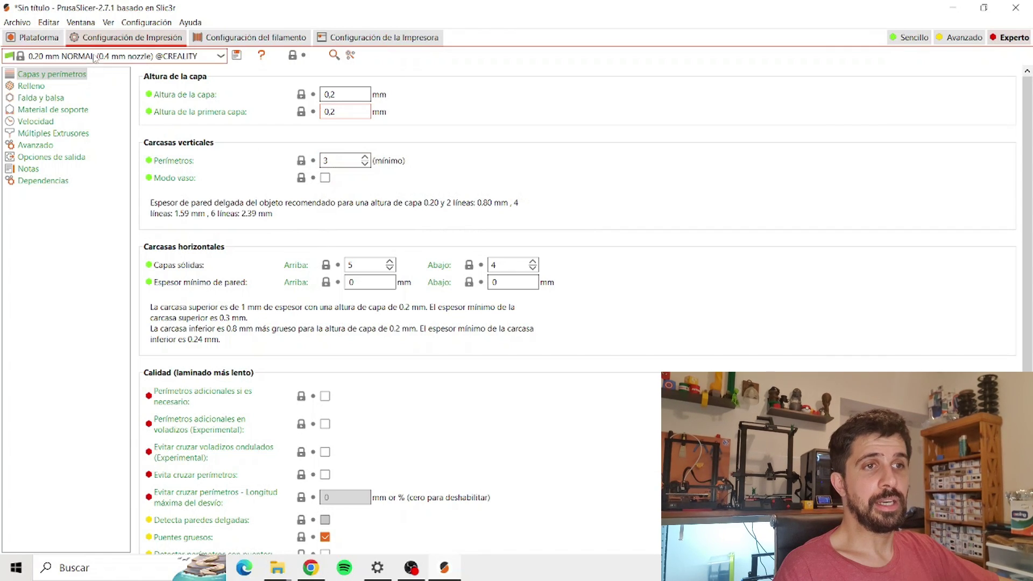
{"action": "left_click", "coordinate": [38, 37]}
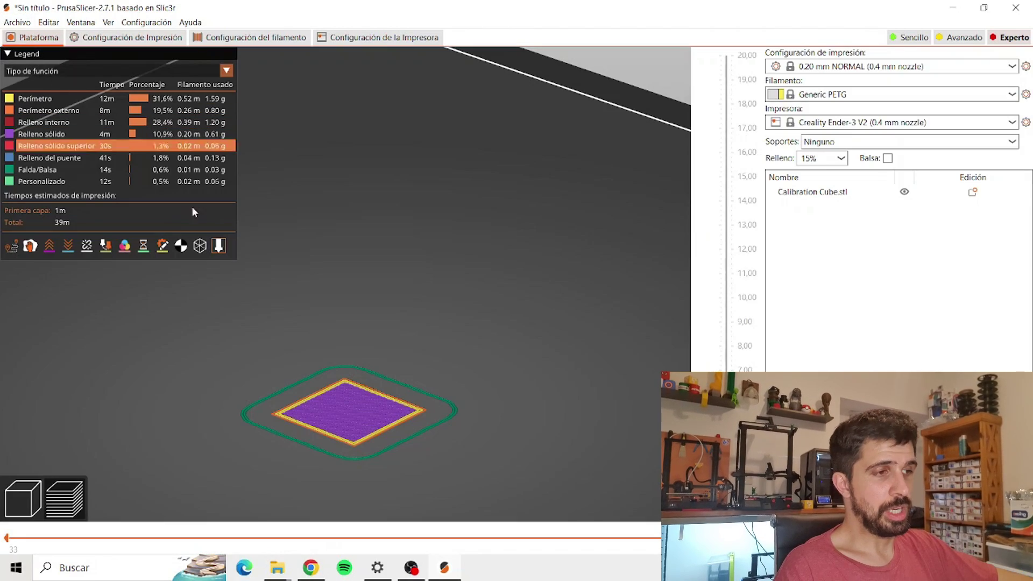
Raise the upper limit of the layer preview to 8,20 mm and examine the cube's perimeters and internal infill up close
{"action": "left_click_drag", "start_coordinate": [726, 532], "coordinate": [725, 338]}
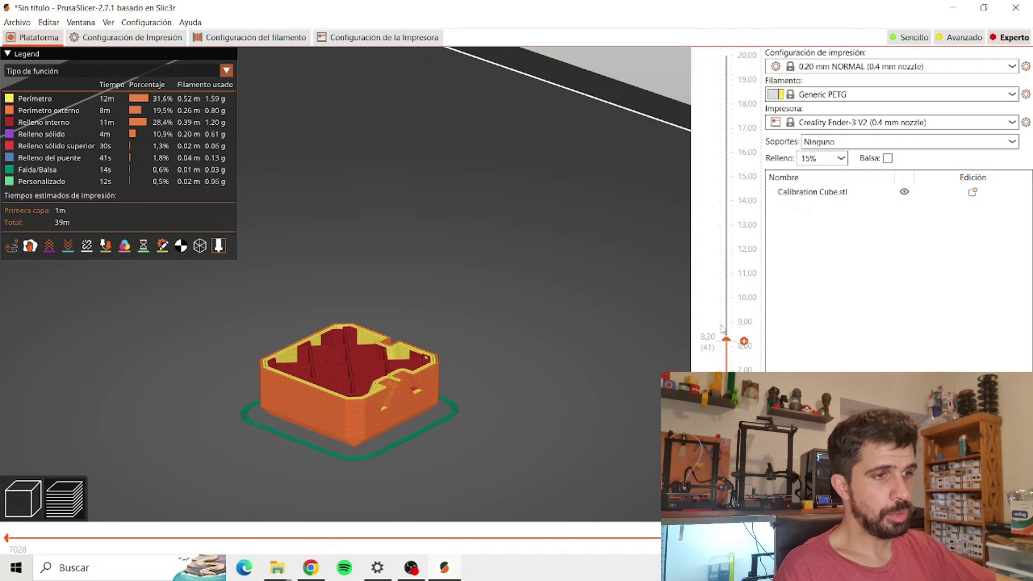
{"action": "scroll", "coordinate": [424, 345], "scroll_direction": "up", "scroll_amount": 8}
{"action": "right_click_drag", "start_coordinate": [424, 345], "coordinate": [439, 214]}
{"action": "scroll", "coordinate": [439, 215], "scroll_direction": "up", "scroll_amount": 3}
{"action": "right_click_drag", "start_coordinate": [226, 237], "coordinate": [381, 338]}
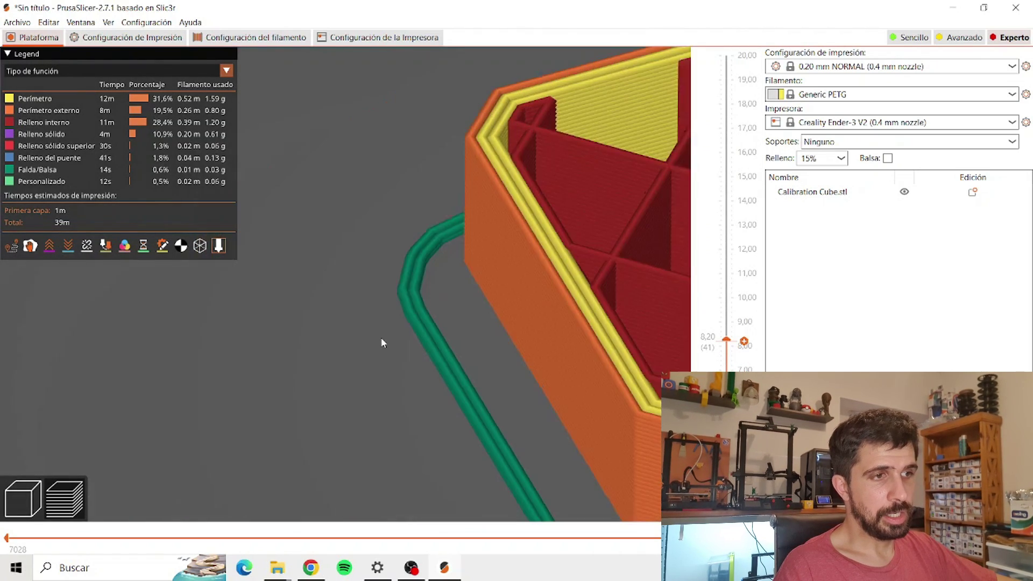
{"action": "scroll", "coordinate": [323, 301], "scroll_direction": "up", "scroll_amount": 3}
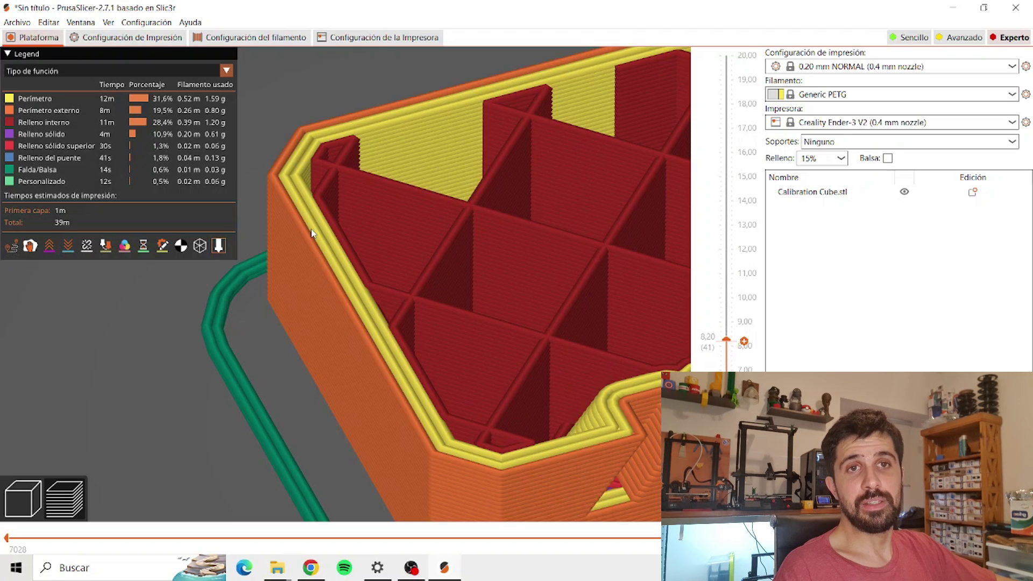
Try 4 perimeters in the vertical shells settings, restore the value to 3 and return to the sliced preview
{"action": "key", "text": "ctrl+2"}
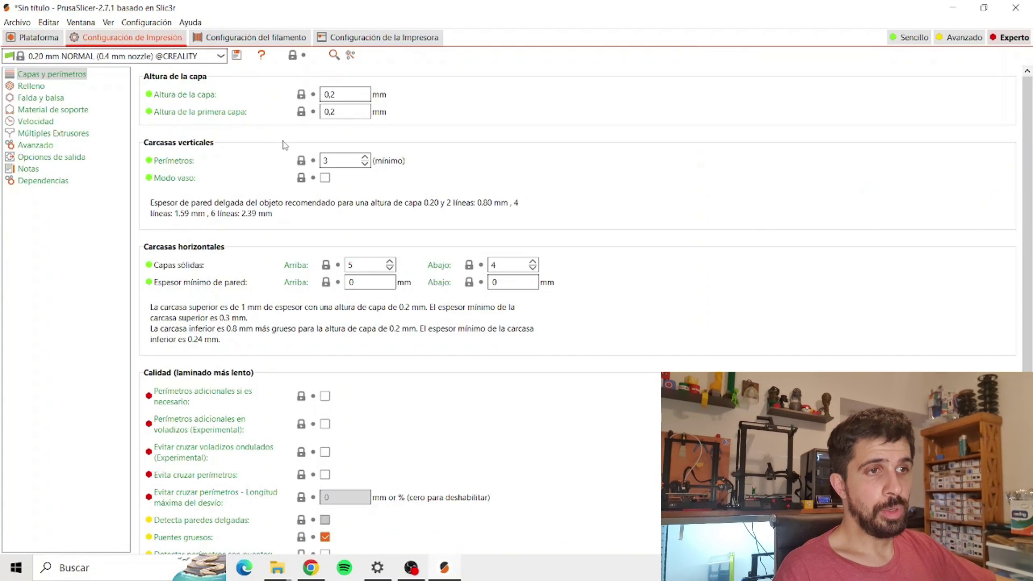
{"action": "left_click", "coordinate": [365, 157]}
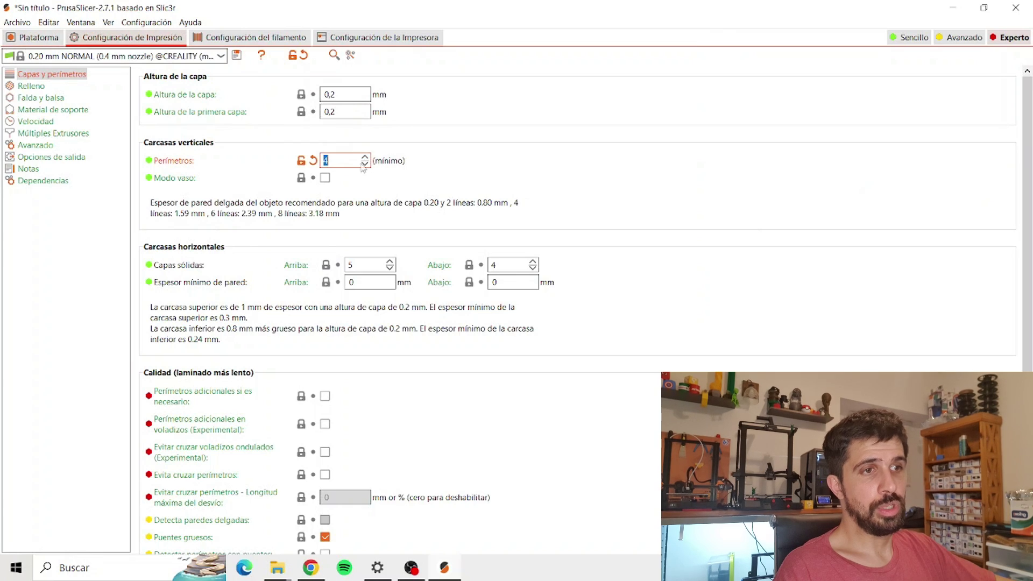
{"action": "left_click", "coordinate": [33, 37]}
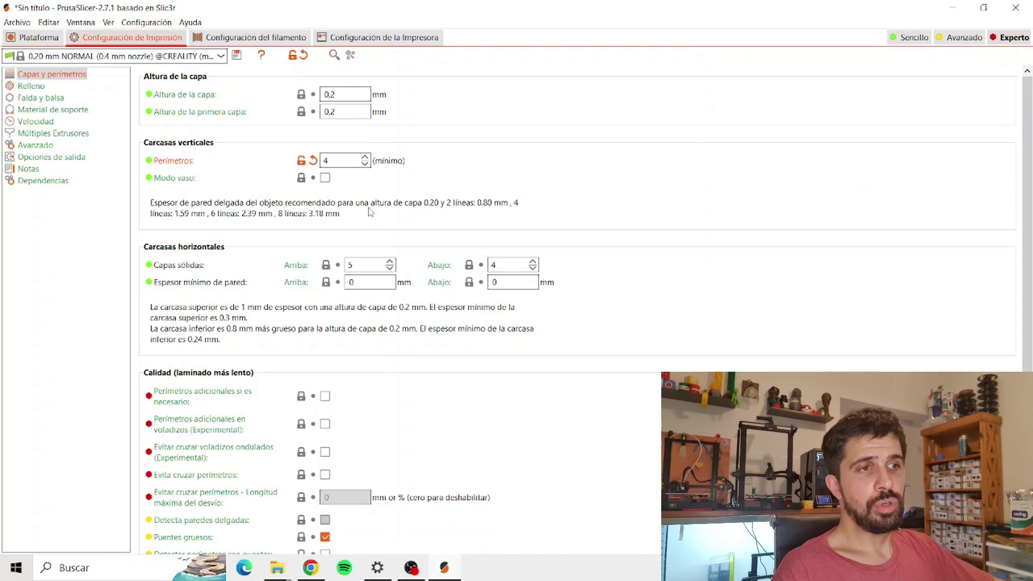
{"action": "type", "text": "3"}
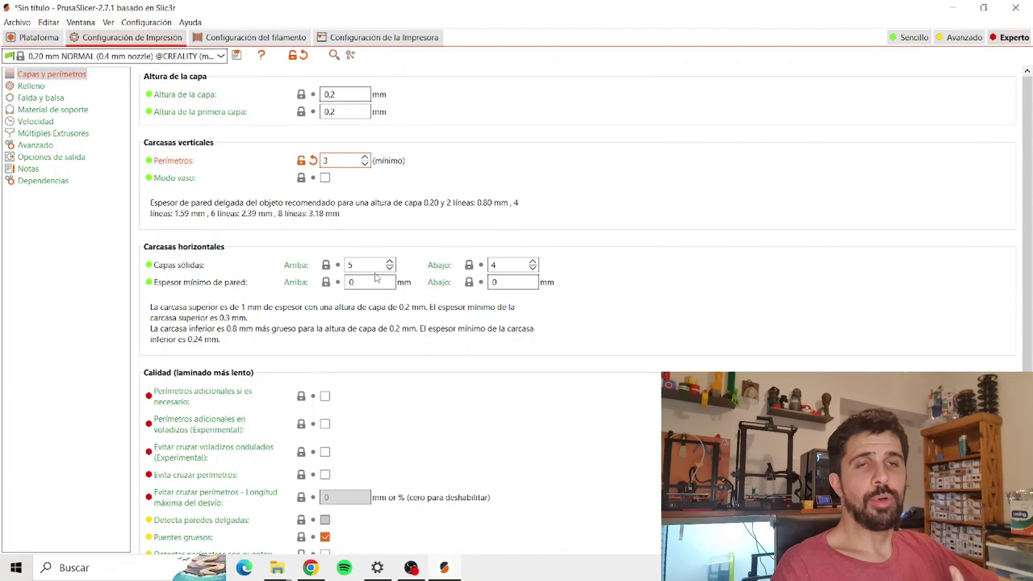
{"action": "left_click", "coordinate": [375, 281]}
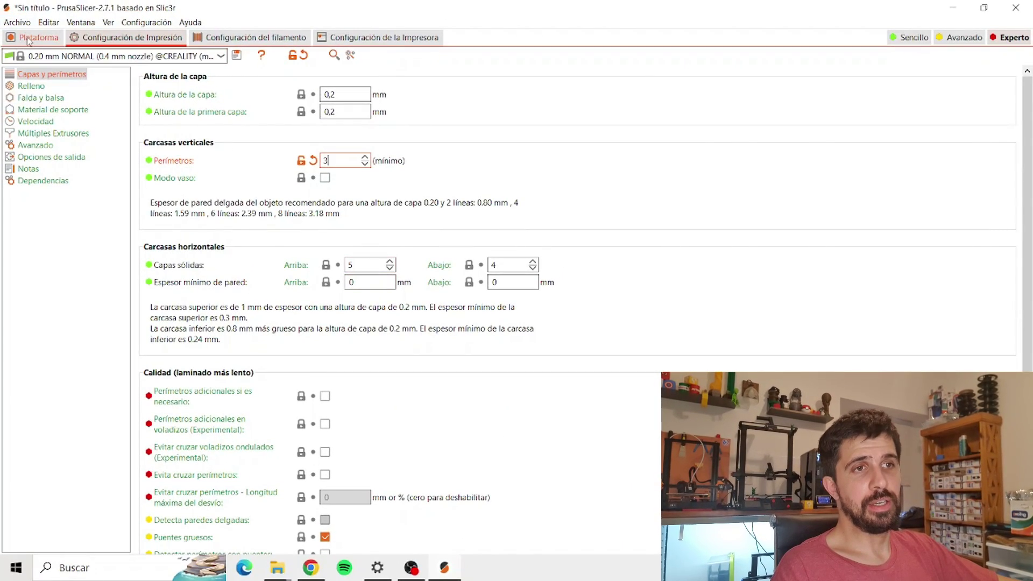
{"action": "key", "text": "ctrl+1"}
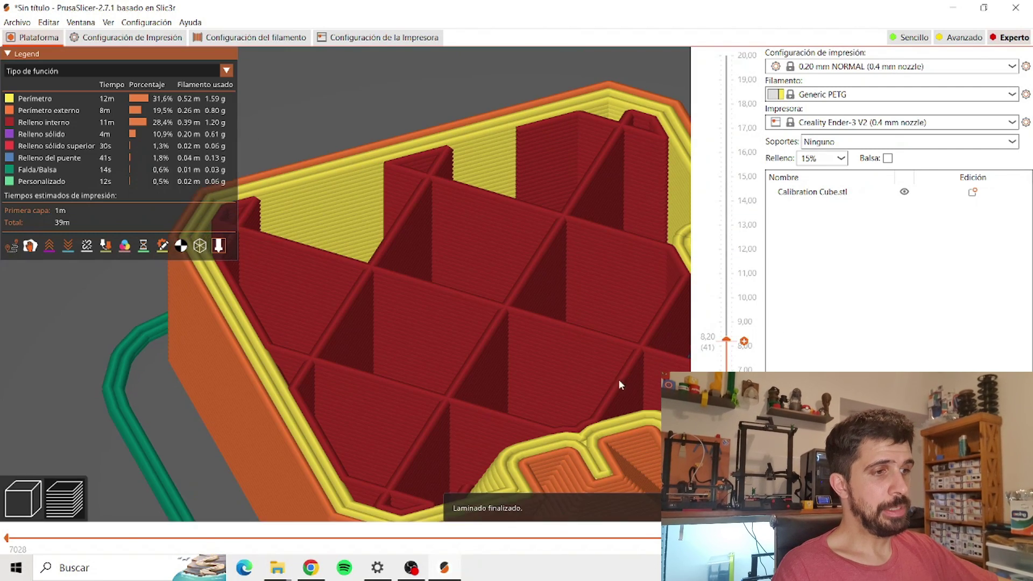
Raise the layer preview to the full height of 20,00 mm and examine the cube's top surface
{"action": "key", "text": "Down"}
{"action": "key", "text": "Down"}
{"action": "key", "text": "Down"}
{"action": "key", "text": "Down"}
{"action": "key", "text": "Down"}
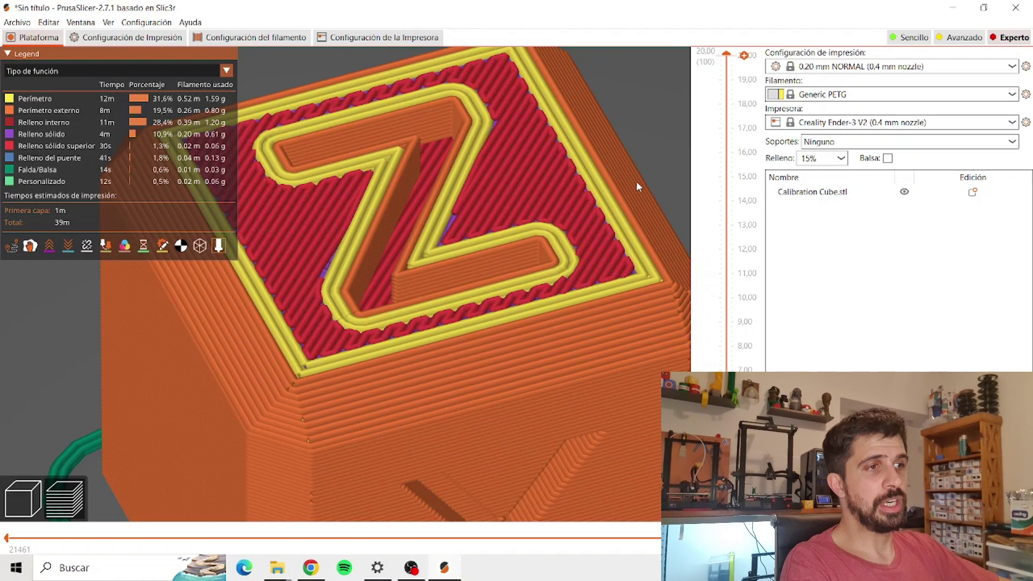
{"action": "key", "text": "Up"}
{"action": "key", "text": "Up"}
{"action": "key", "text": "Up"}
{"action": "key", "text": "Up"}
{"action": "key", "text": "Up"}
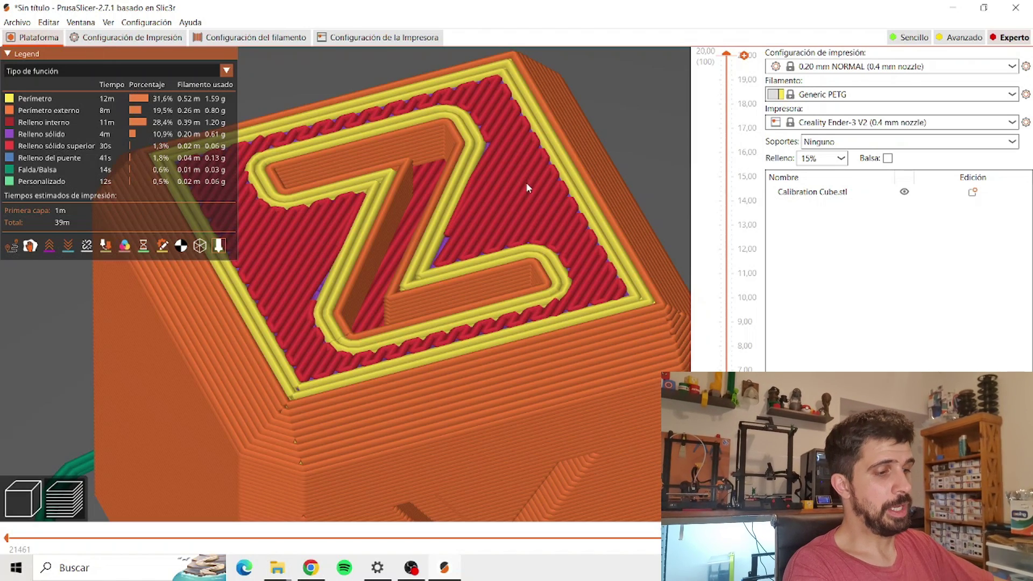
Step the layer preview down to 19,00 mm and back up to 20,00 mm to inspect the top solid layers
{"action": "key", "text": "Down"}
{"action": "key", "text": "Down"}
{"action": "key", "text": "Down"}
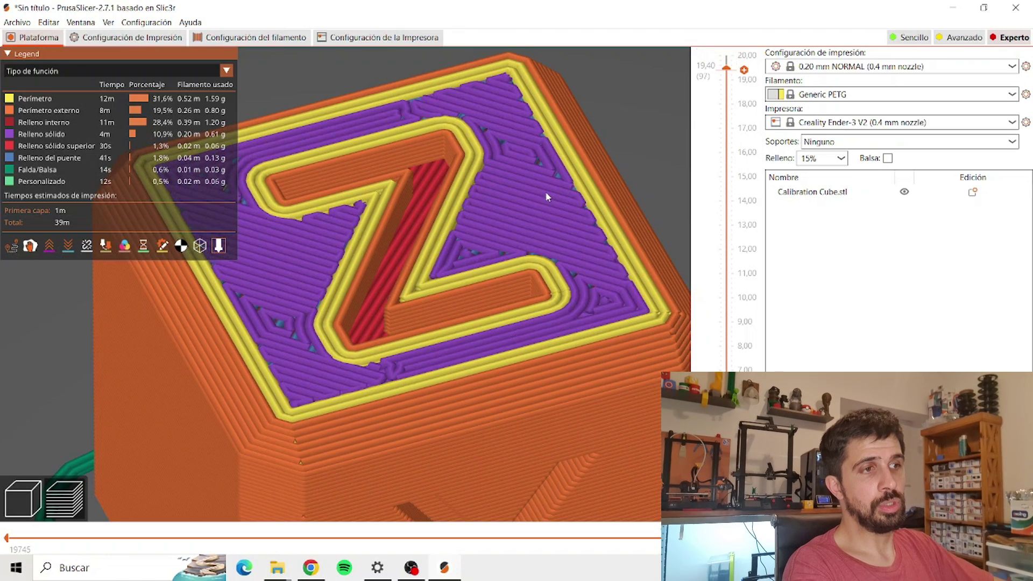
{"action": "key", "text": "Down"}
{"action": "key", "text": "Down"}
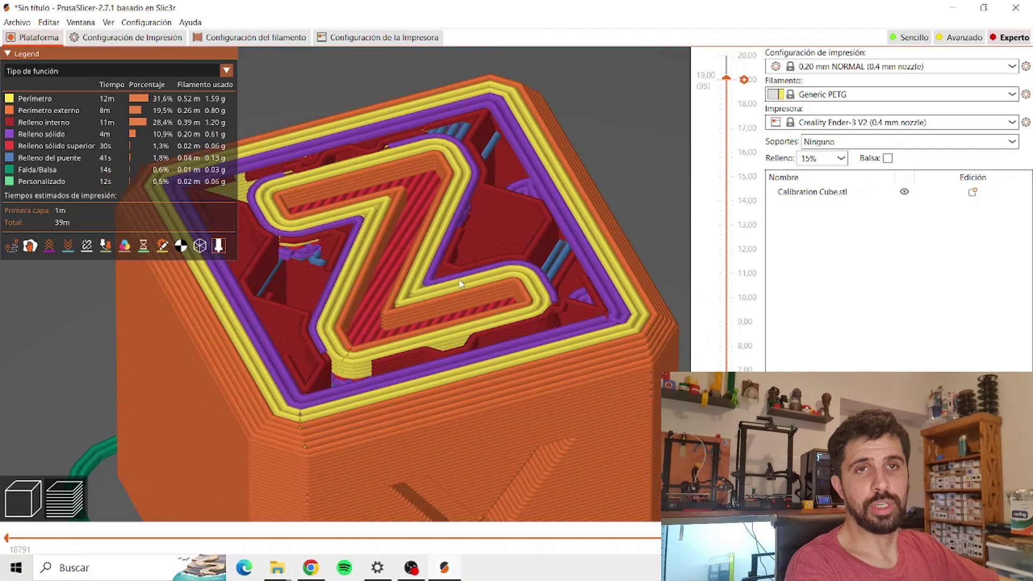
{"action": "key", "text": "Up"}
{"action": "key", "text": "Up"}
{"action": "key", "text": "Up"}
{"action": "key", "text": "Up"}
{"action": "key", "text": "Up"}
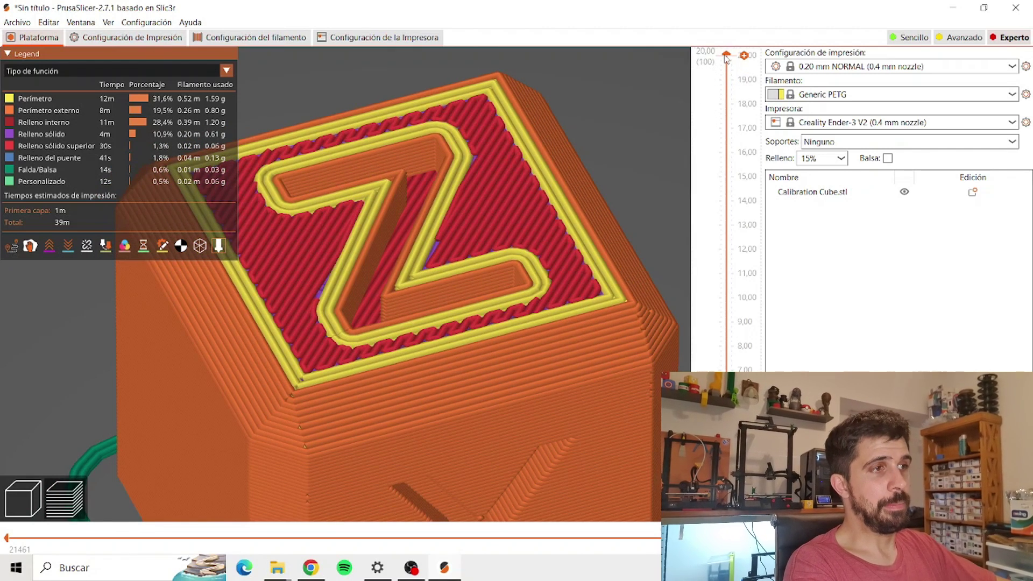
Lower the layer preview to the first layer and step upward to inspect the bottom solid layers until the infill starts
{"action": "key", "text": "Down"}
{"action": "left_click", "coordinate": [127, 37]}
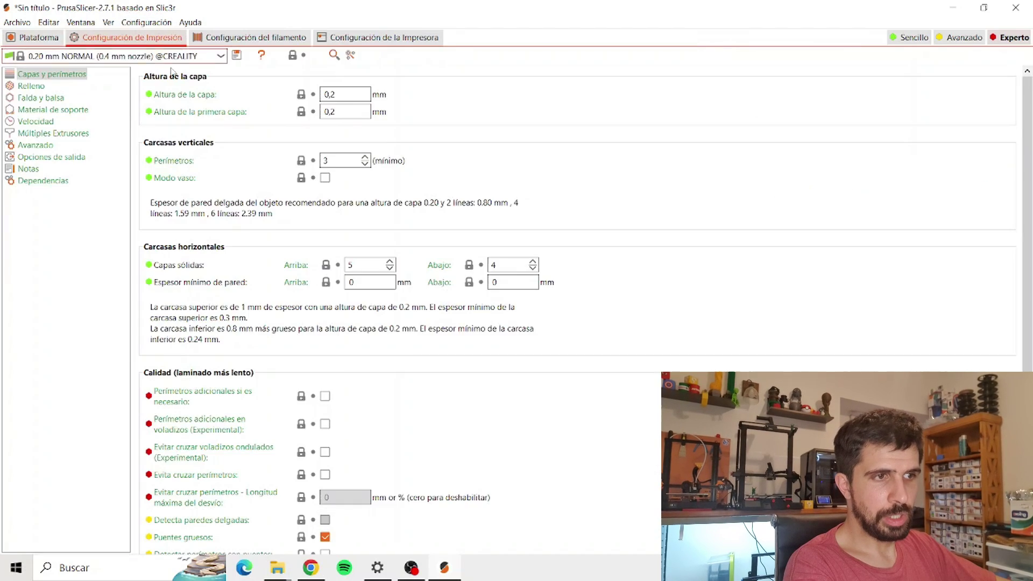
{"action": "left_click", "coordinate": [38, 37]}
{"action": "right_click_drag", "start_coordinate": [472, 329], "coordinate": [514, 346]}
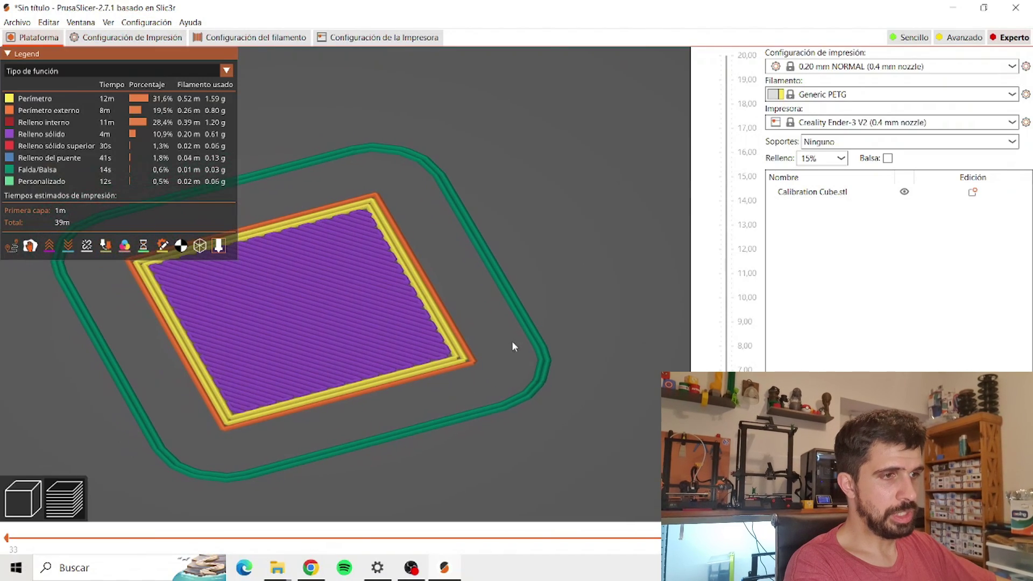
{"action": "key", "text": "Up"}
{"action": "key", "text": "Up"}
{"action": "key", "text": "Up"}
{"action": "key", "text": "Up"}
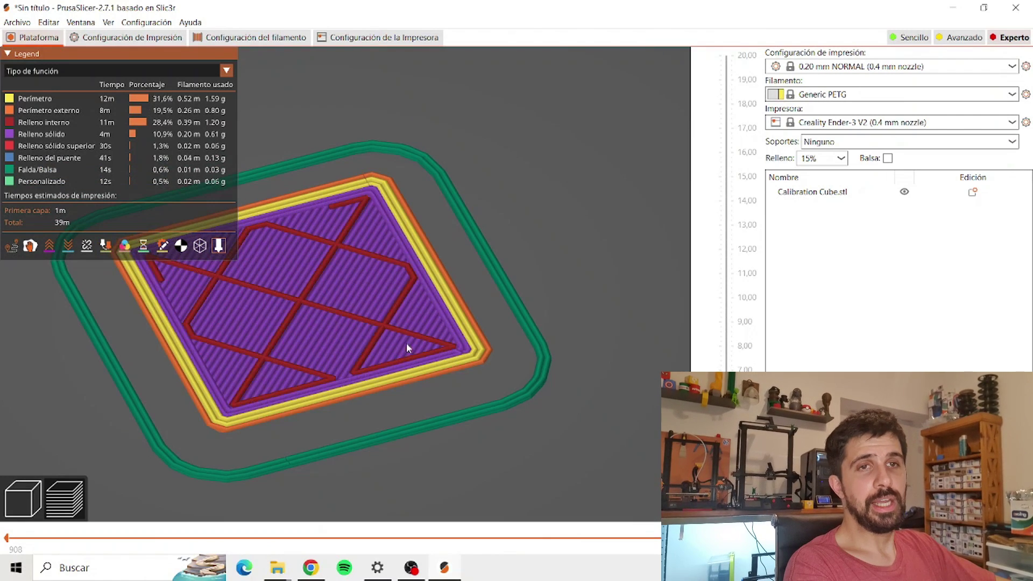
Set the horizontal shells to 4 top solid layers and 3 bottom solid layers
{"action": "left_click", "coordinate": [127, 37]}
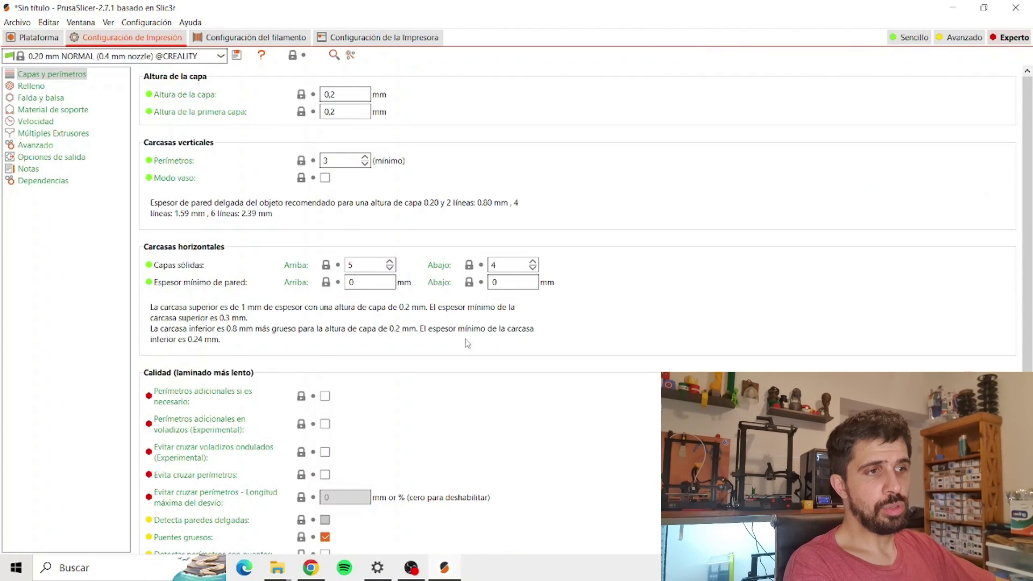
{"action": "key", "text": "Tab"}
{"action": "double_click", "coordinate": [361, 265]}
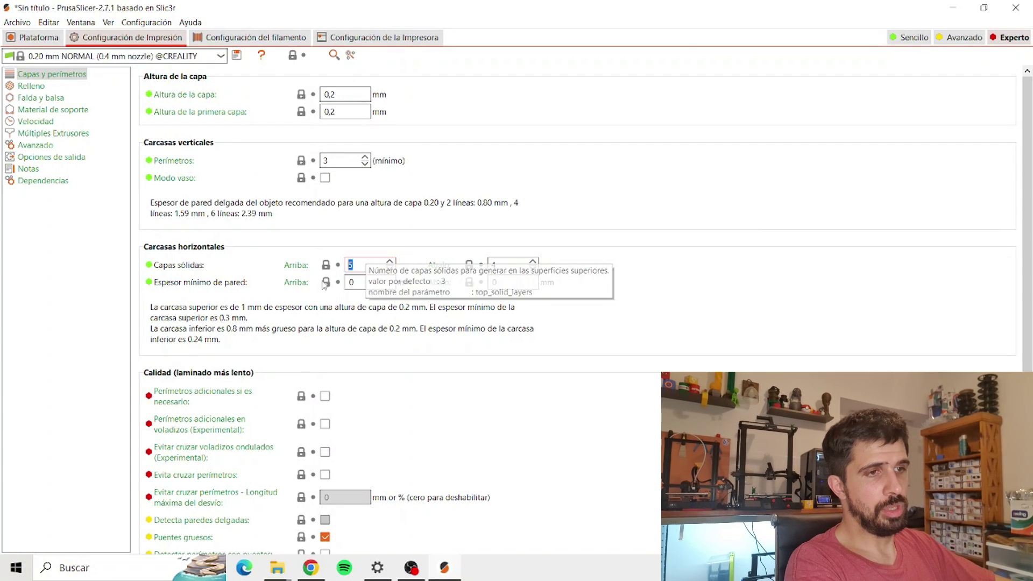
{"action": "type", "text": "4"}
{"action": "double_click", "coordinate": [524, 265]}
{"action": "type", "text": "3"}
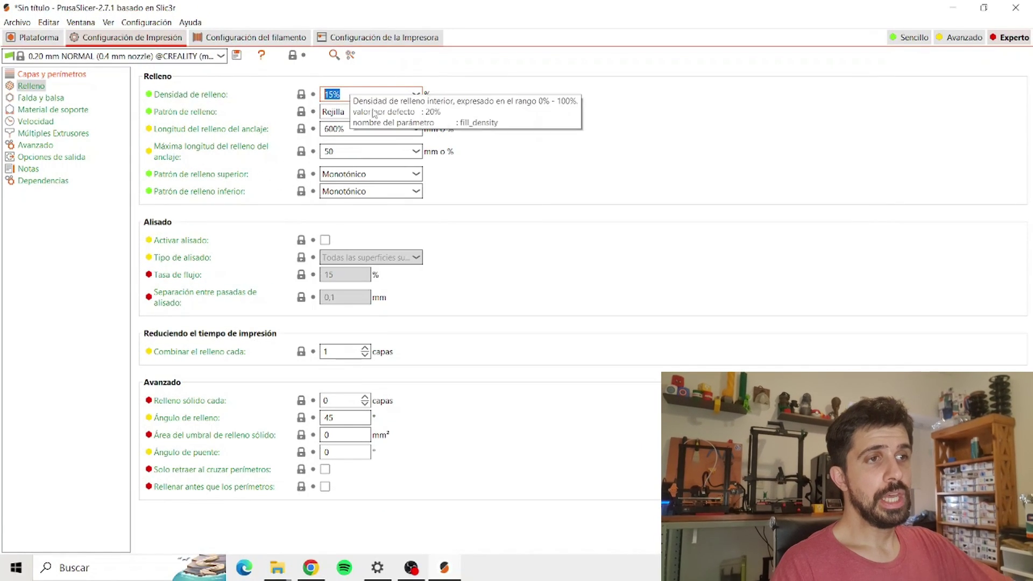
Set the infill density to 6% and the infill pattern to Giroide
{"action": "type", "text": "6"}
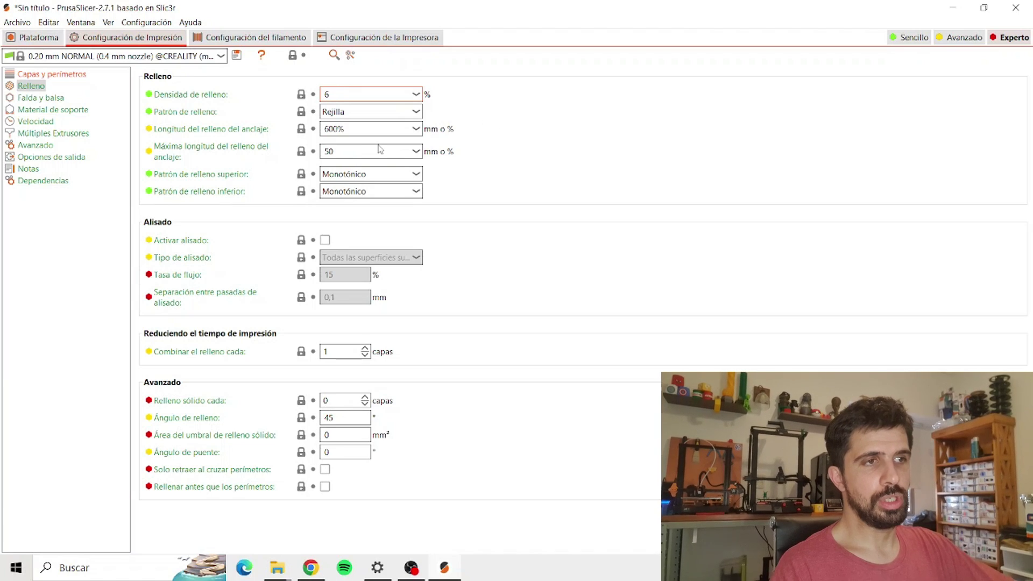
{"action": "left_click", "coordinate": [363, 113]}
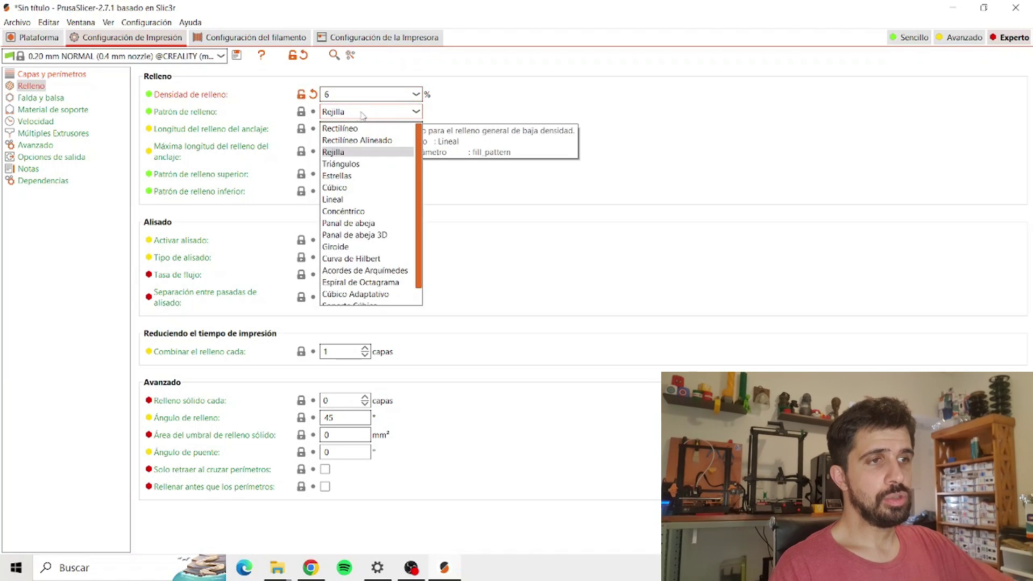
{"action": "left_click", "coordinate": [351, 247]}
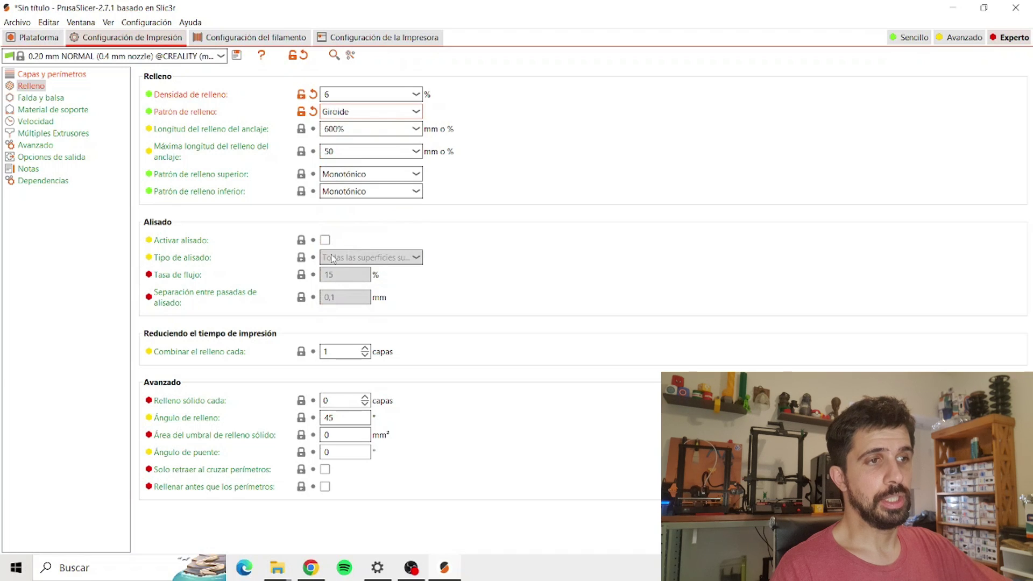
Reslice the cube and raise the layer preview from the bottom to inspect the gyroid infill
{"action": "left_click", "coordinate": [36, 37]}
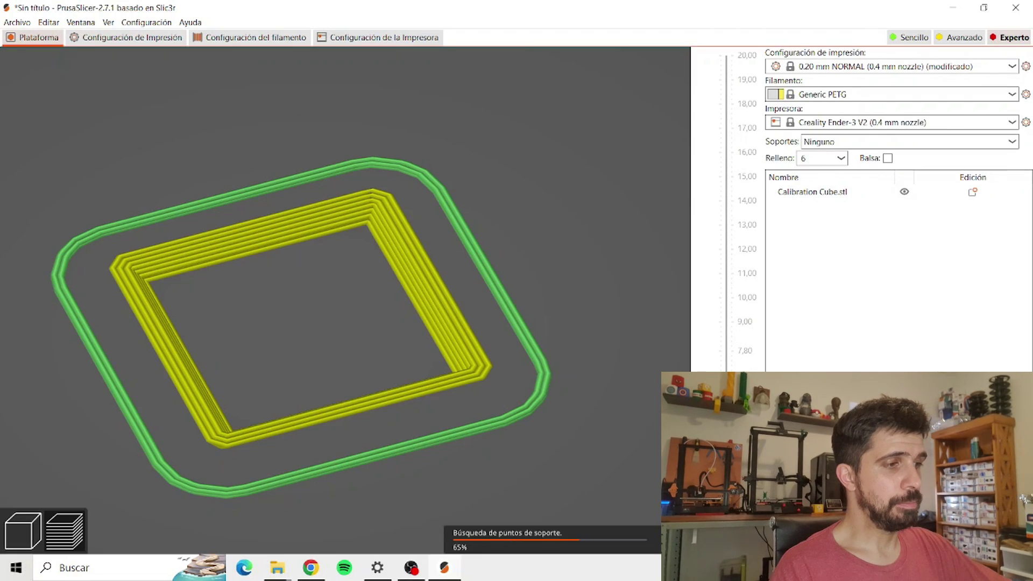
{"action": "scroll", "coordinate": [441, 373], "scroll_direction": "up", "scroll_amount": 2}
{"action": "left_click_drag", "start_coordinate": [726, 511], "coordinate": [726, 413]}
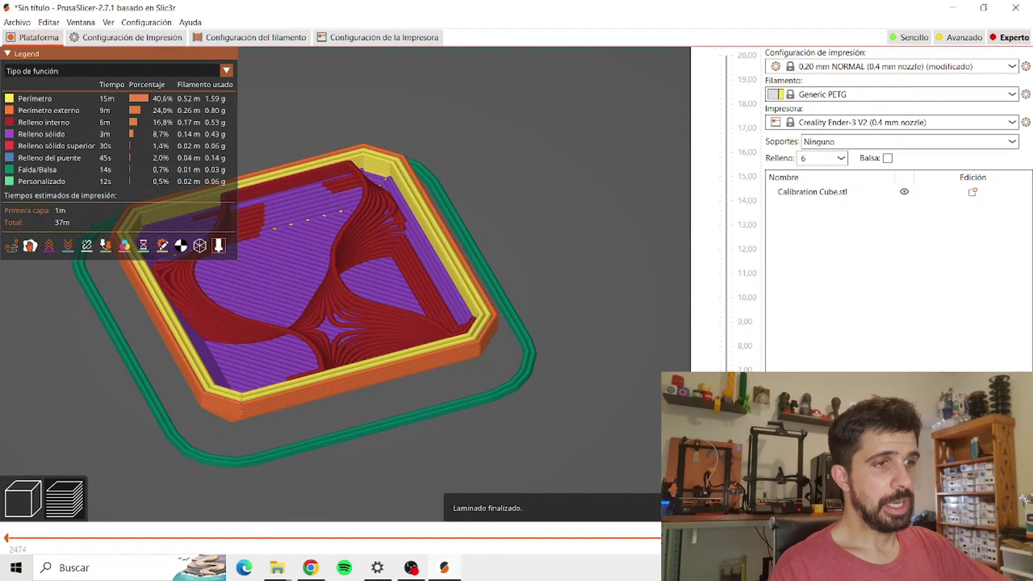
{"action": "middle_click_drag", "start_coordinate": [324, 248], "coordinate": [411, 283]}
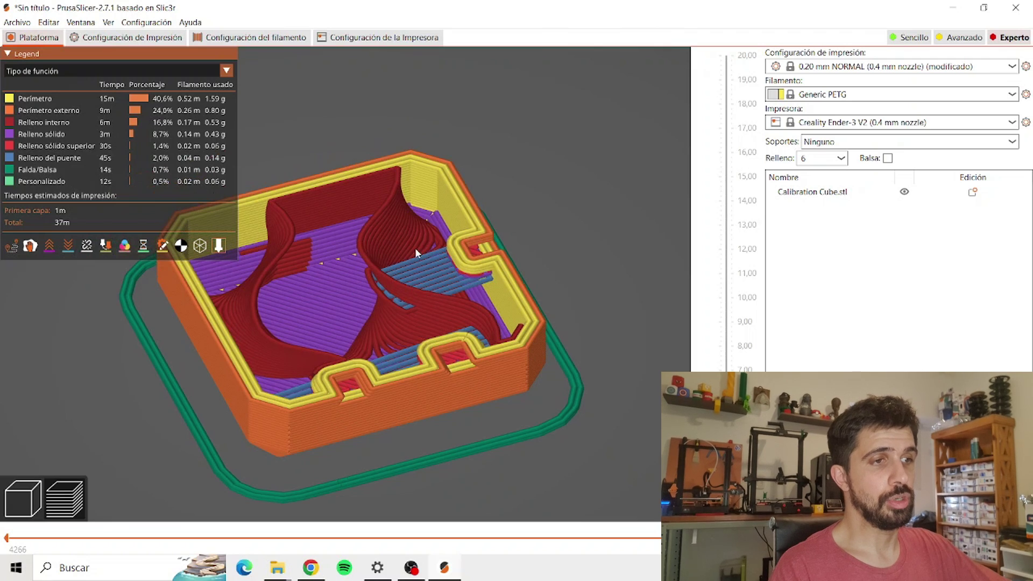
{"action": "left_click_drag", "start_coordinate": [727, 414], "coordinate": [725, 375]}
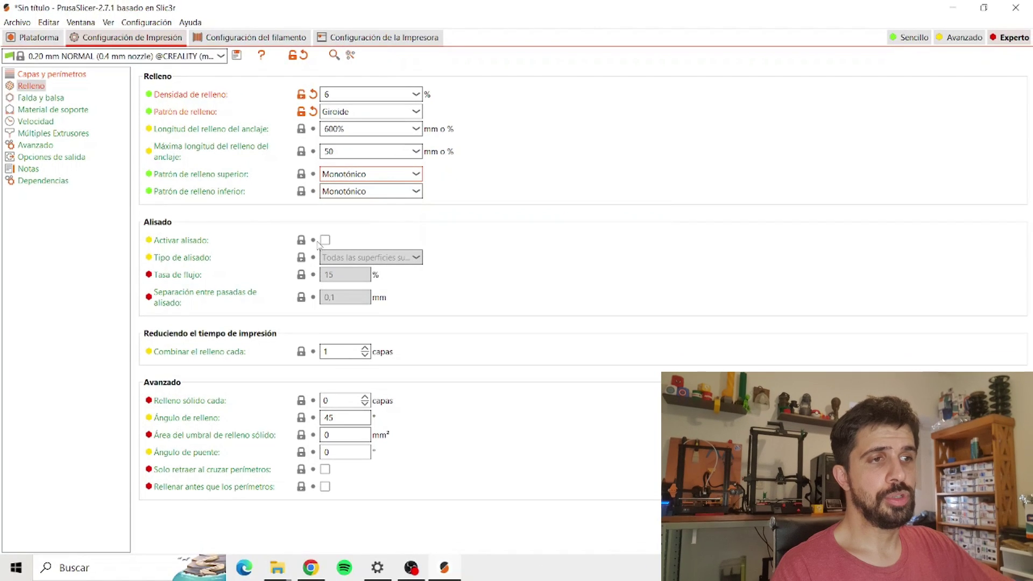
Switch ironing on in the infill settings and turn it back off
{"action": "left_click", "coordinate": [325, 240]}
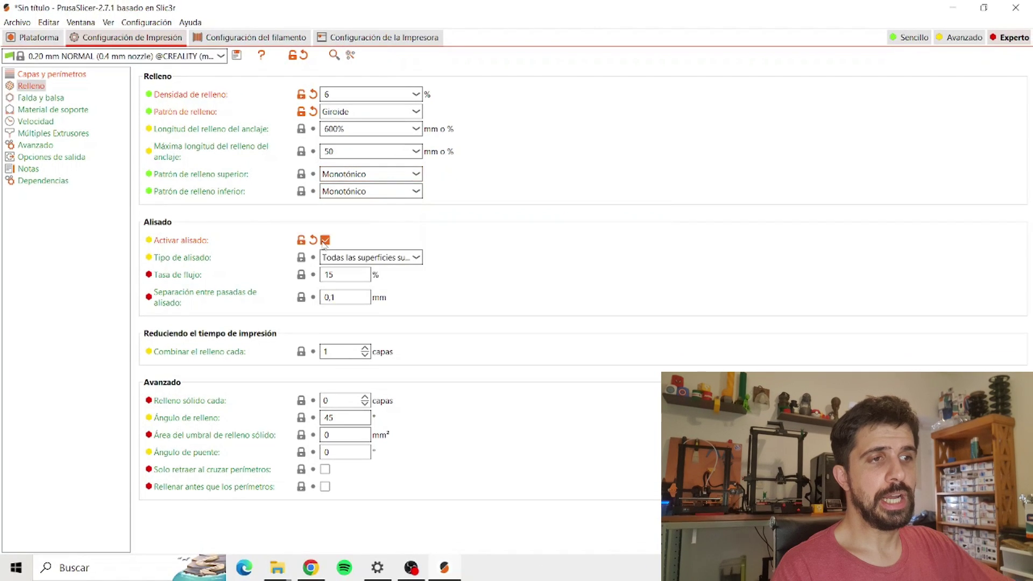
{"action": "left_click", "coordinate": [326, 241]}
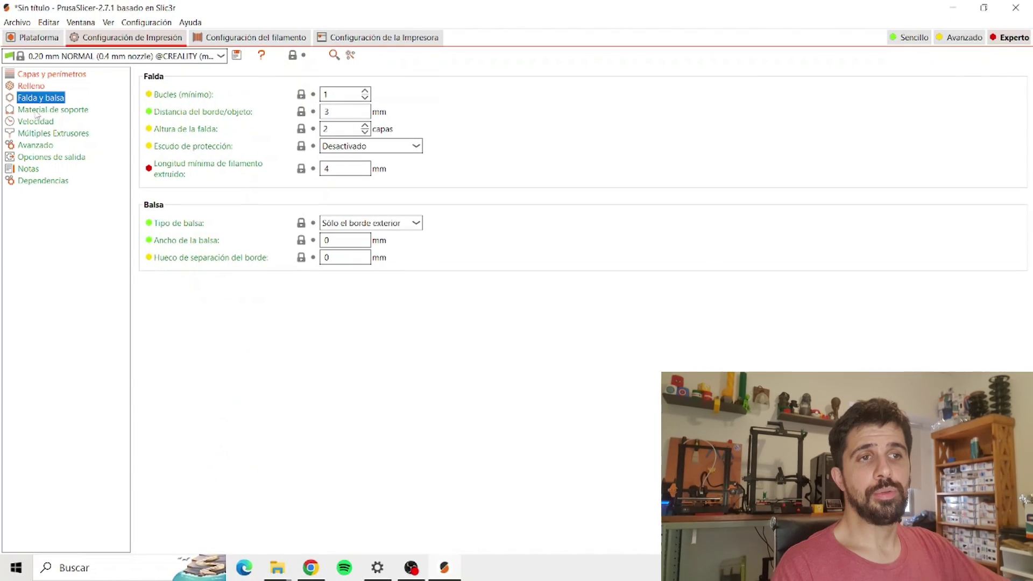
Look at the skirt around the cube, set its minimum loops to 4 and reslice to view the result
{"action": "left_click", "coordinate": [49, 43]}
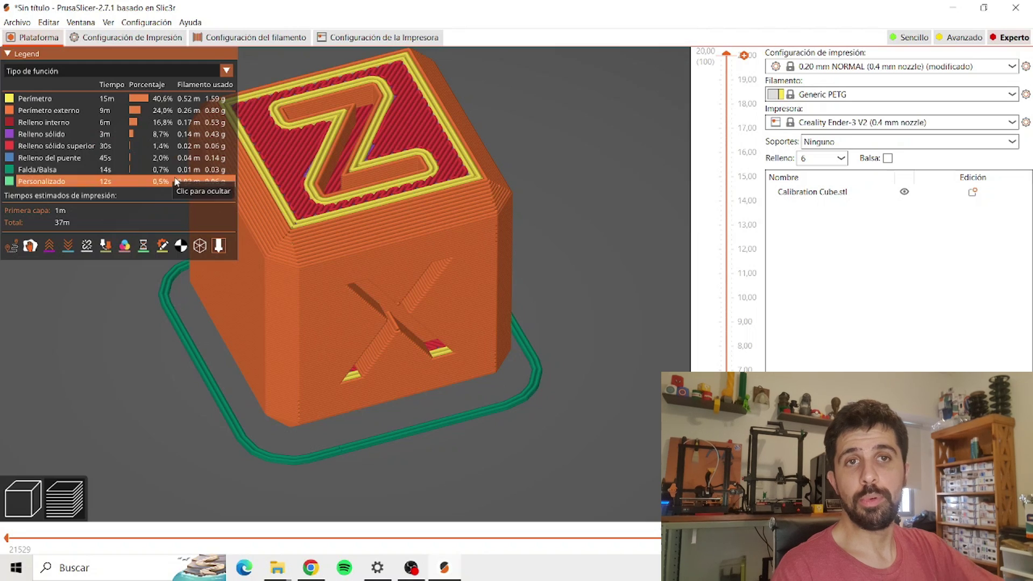
{"action": "left_click", "coordinate": [157, 41]}
{"action": "left_click", "coordinate": [369, 94]}
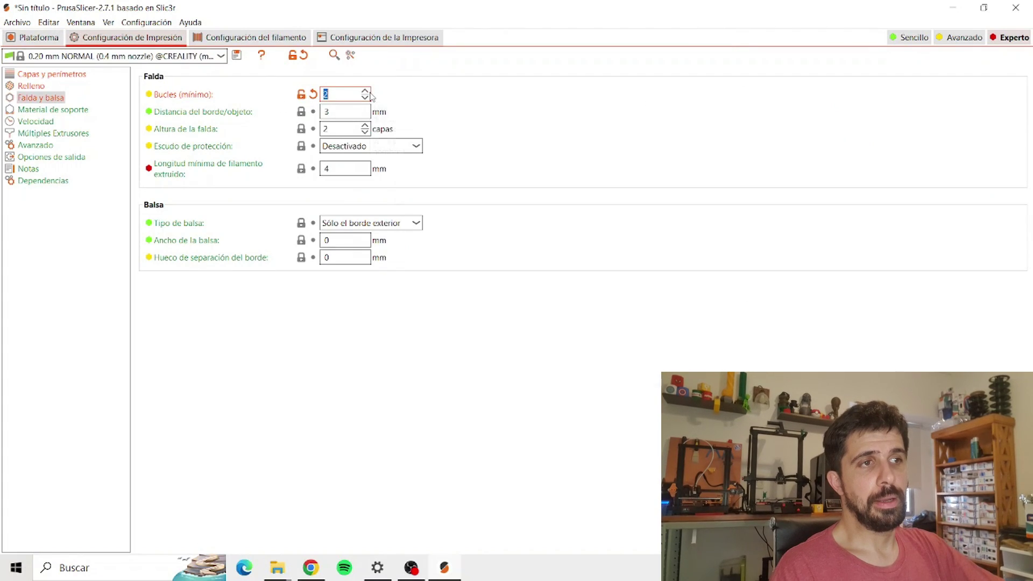
{"action": "left_click", "coordinate": [368, 93]}
{"action": "left_click", "coordinate": [368, 93]}
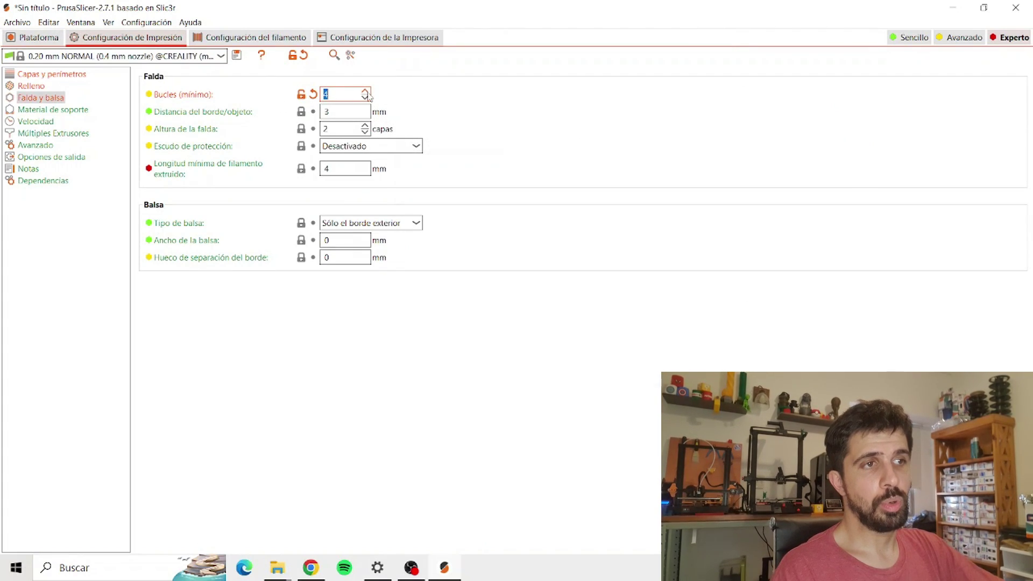
{"action": "left_click", "coordinate": [40, 39]}
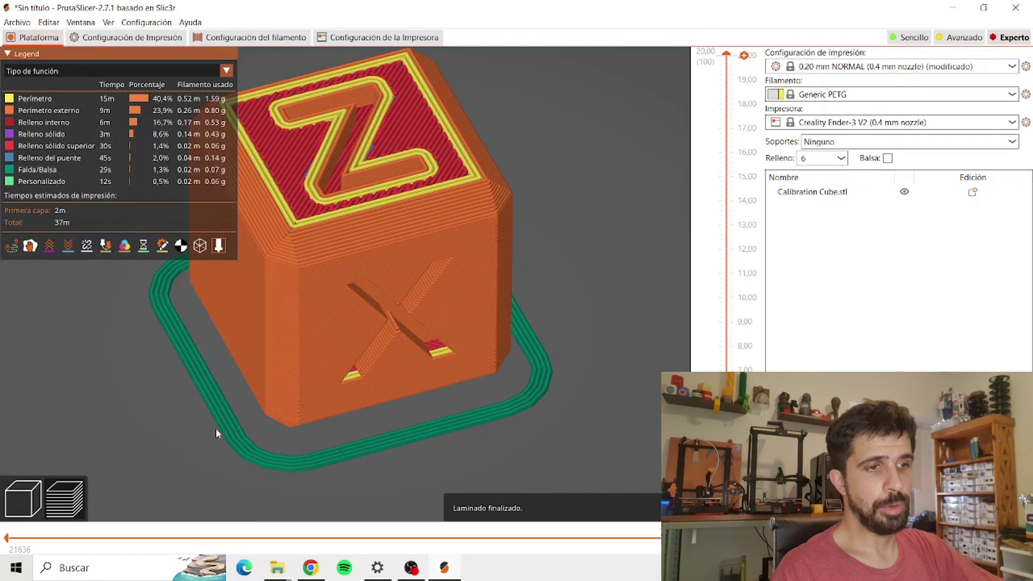
Set the skirt's distance from the object to 10 mm, view the resliced result and reset the distance
{"action": "key", "text": "ctrl+2"}
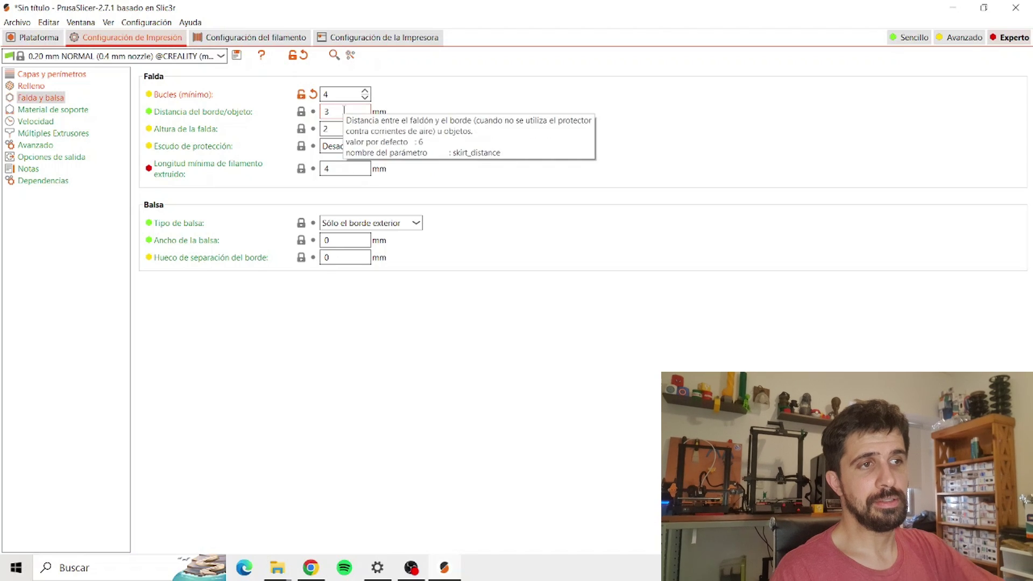
{"action": "double_click", "coordinate": [344, 114]}
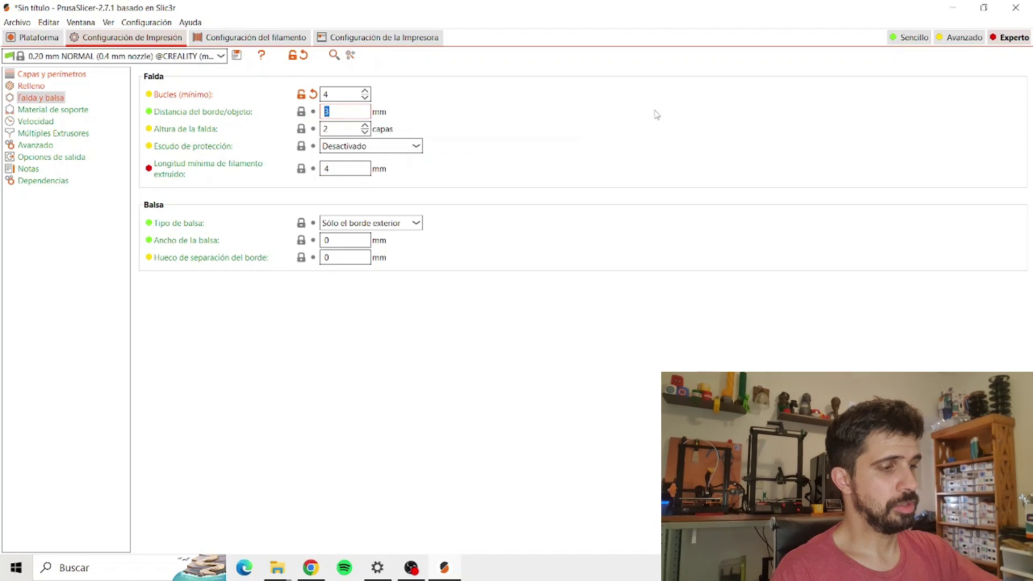
{"action": "type", "text": "10"}
{"action": "left_click", "coordinate": [27, 45]}
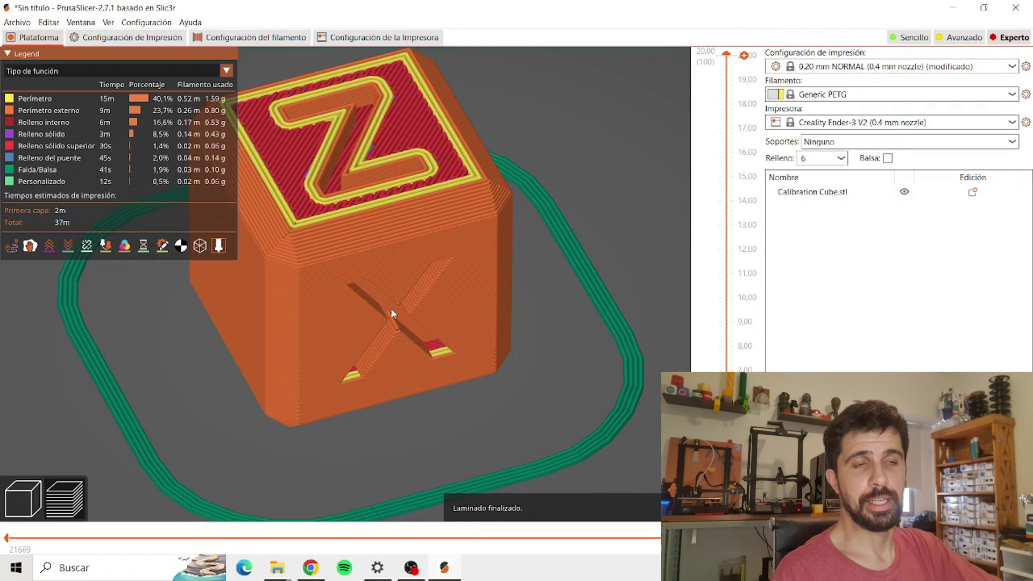
{"action": "left_click", "coordinate": [153, 38]}
{"action": "left_click", "coordinate": [313, 111]}
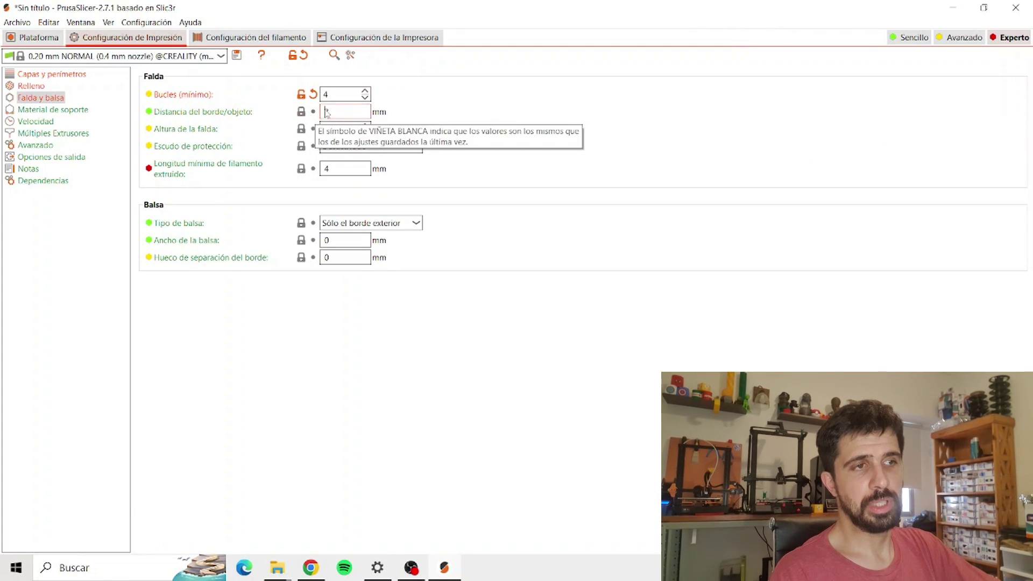
Reduce the minimum skirt loops to 2 and then 0, set the brim width to 6 mm, and reslice the cube
{"action": "left_click_drag", "start_coordinate": [323, 95], "coordinate": [510, 95]}
{"action": "type", "text": "2"}
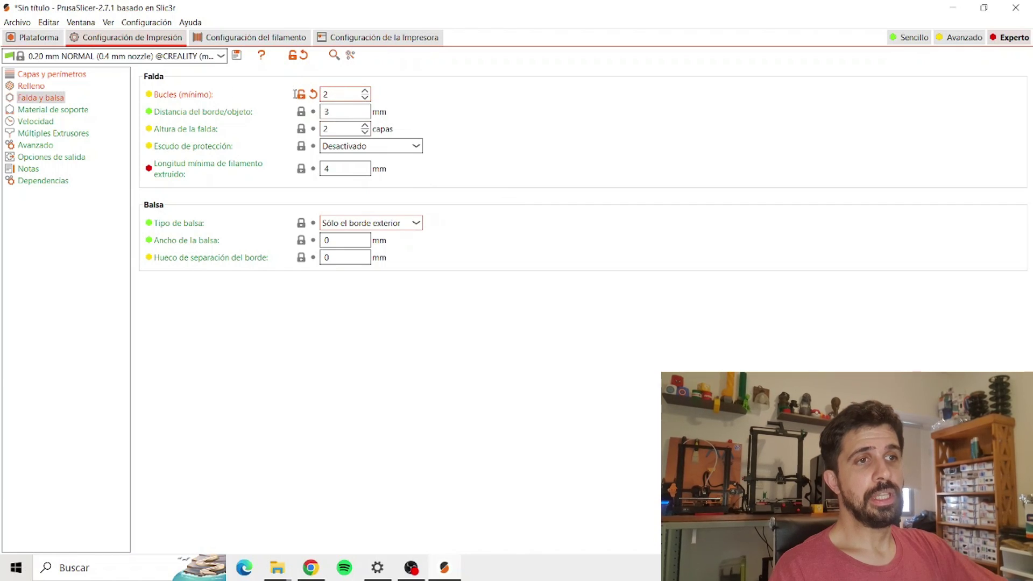
{"action": "left_click_drag", "start_coordinate": [294, 94], "coordinate": [162, 91]}
{"action": "type", "text": "0"}
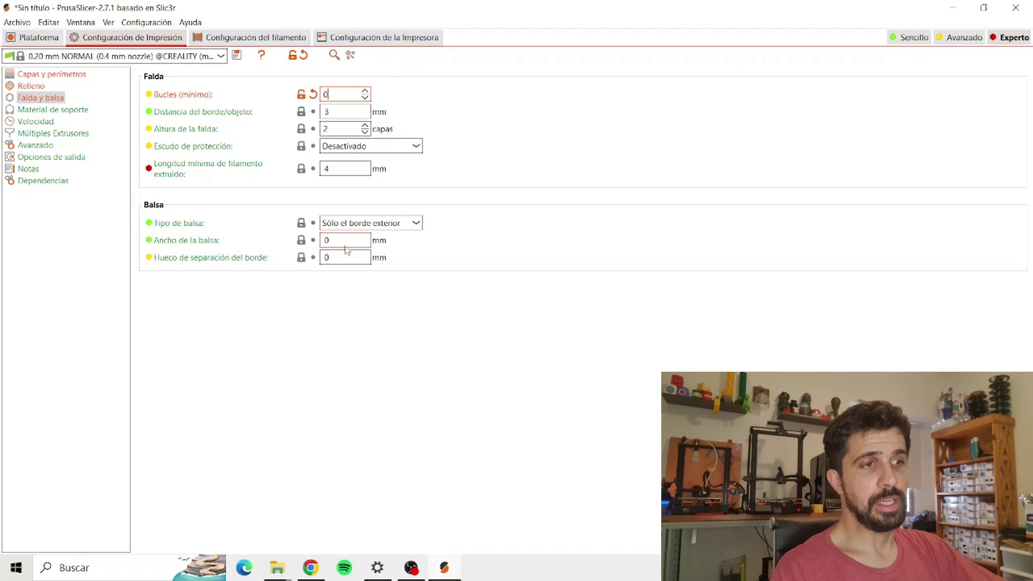
{"action": "left_click_drag", "start_coordinate": [346, 241], "coordinate": [222, 242]}
{"action": "type", "text": "6"}
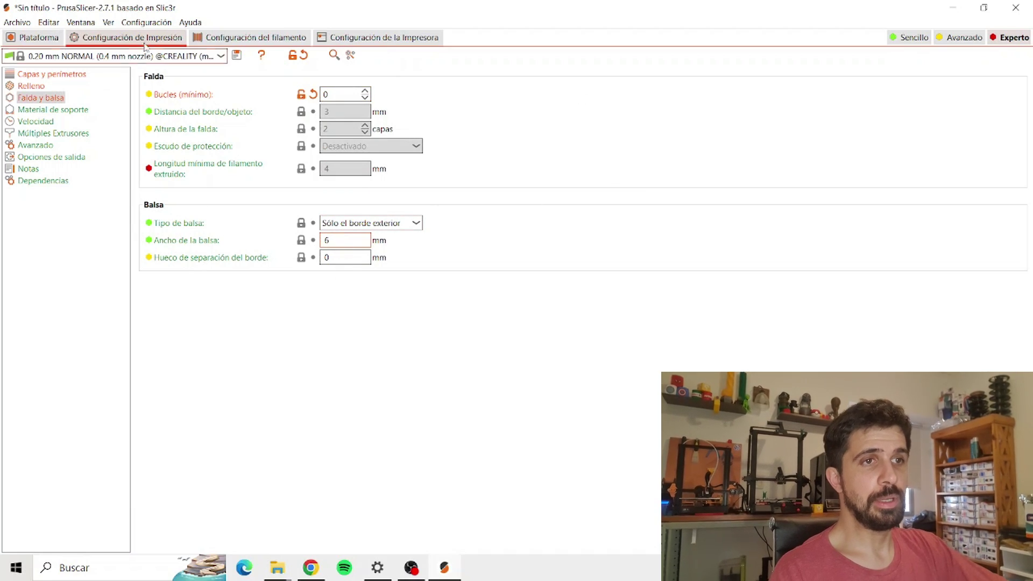
{"action": "left_click", "coordinate": [35, 37]}
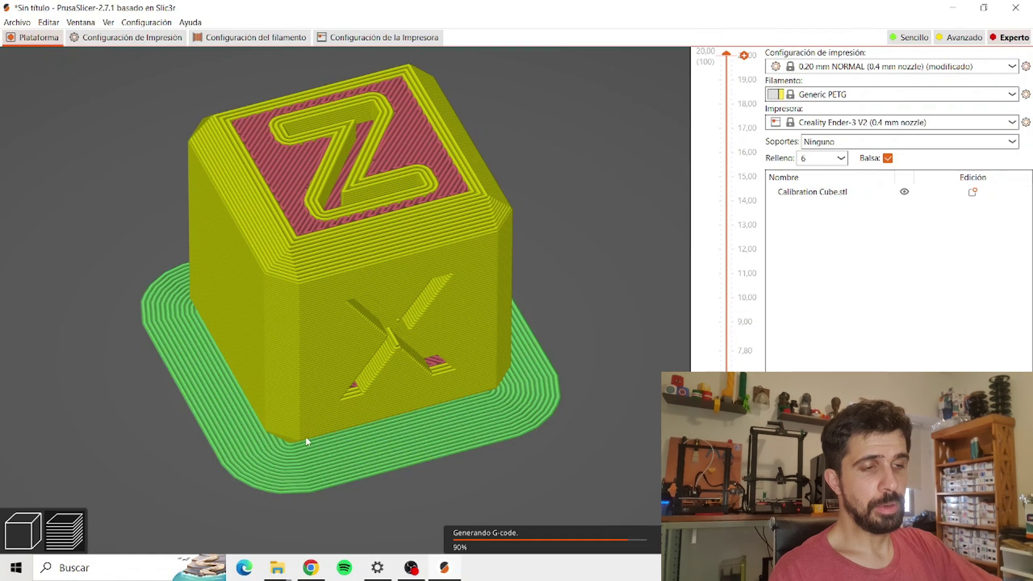
Examine the brim around the cube's base in the sliced preview, from the side and from underneath
{"action": "left_click_drag", "start_coordinate": [485, 449], "coordinate": [466, 308]}
{"action": "right_click_drag", "start_coordinate": [467, 307], "coordinate": [442, 135]}
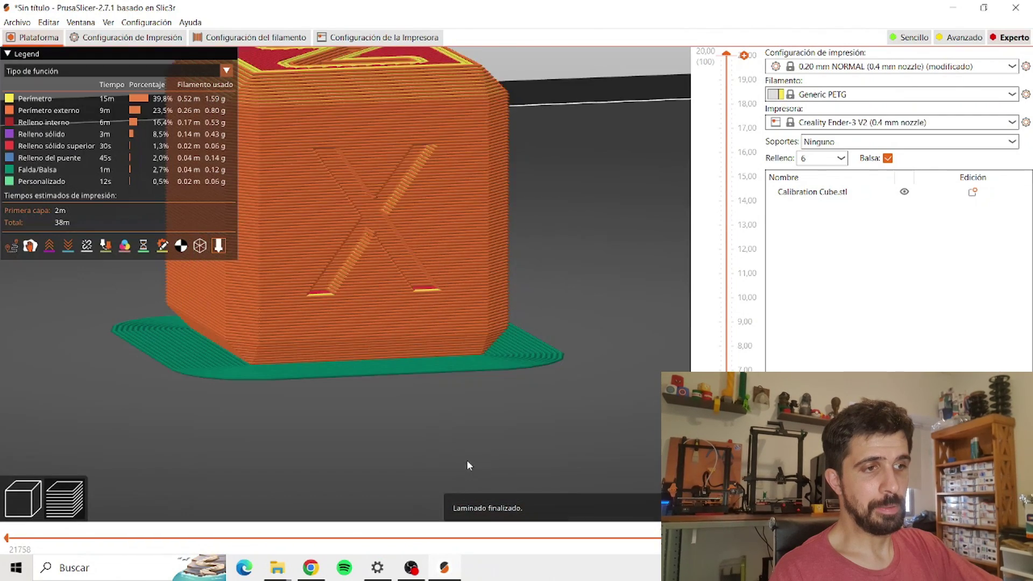
{"action": "scroll", "coordinate": [466, 461], "scroll_direction": "up", "scroll_amount": 4}
{"action": "left_click_drag", "start_coordinate": [508, 429], "coordinate": [500, 368]}
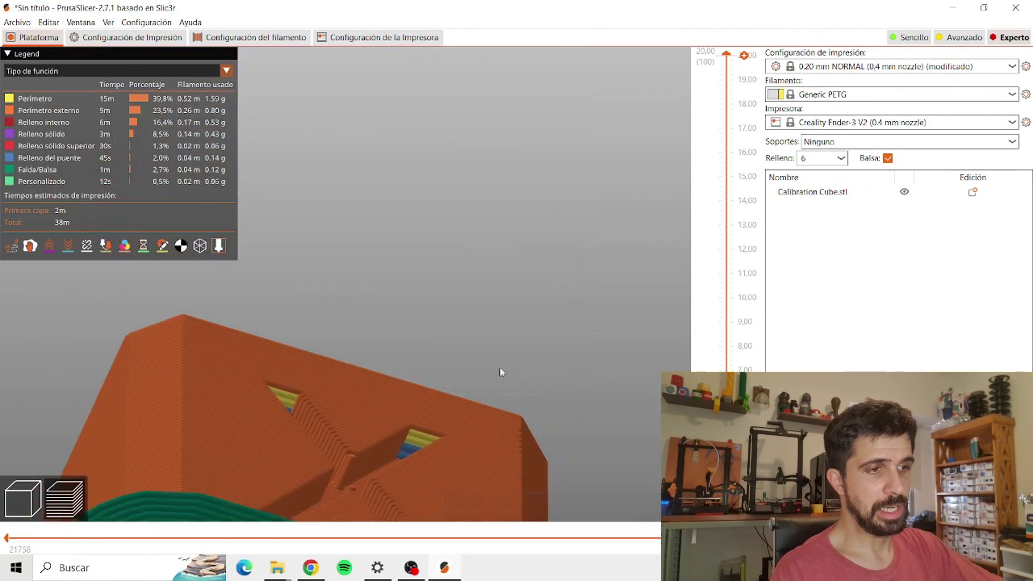
{"action": "right_click_drag", "start_coordinate": [500, 372], "coordinate": [491, 103]}
{"action": "scroll", "coordinate": [429, 457], "scroll_direction": "up", "scroll_amount": 4}
{"action": "right_click_drag", "start_coordinate": [429, 457], "coordinate": [629, 108]}
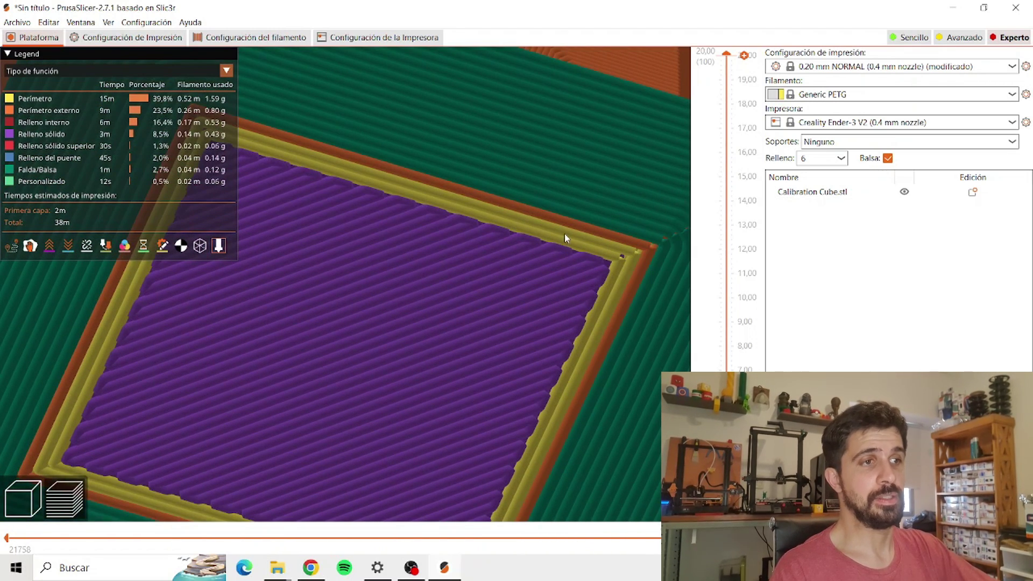
{"action": "scroll", "coordinate": [538, 205], "scroll_direction": "down", "scroll_amount": 5}
{"action": "left_click_drag", "start_coordinate": [556, 152], "coordinate": [549, 231]}
{"action": "scroll", "coordinate": [339, 163], "scroll_direction": "down", "scroll_amount": 4}
{"action": "scroll", "coordinate": [339, 164], "scroll_direction": "down", "scroll_amount": 1}
Set the brim width to 0 mm and select the minimum skirt loops value for editing
{"action": "left_click", "coordinate": [131, 39]}
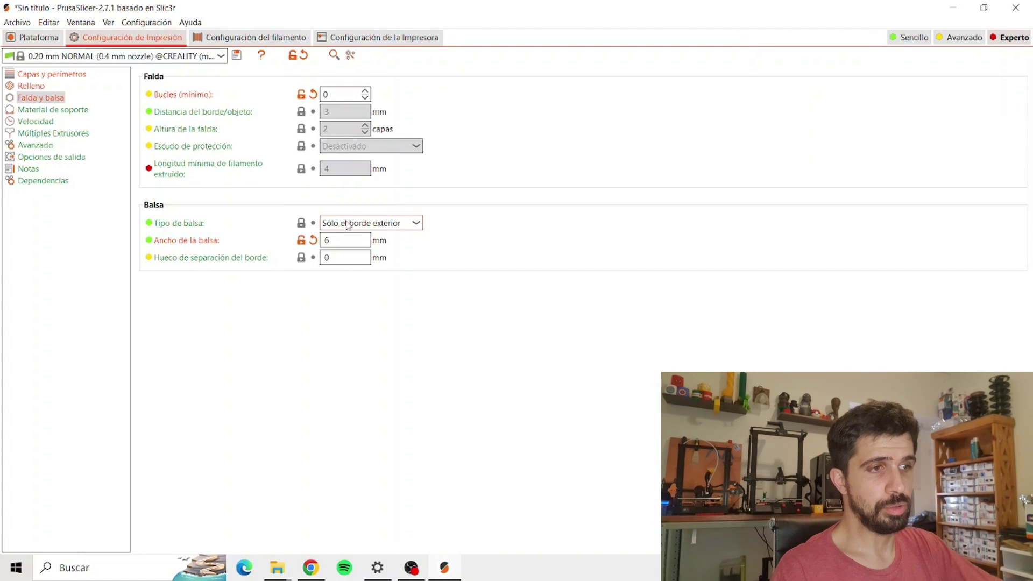
{"action": "left_click_drag", "start_coordinate": [346, 240], "coordinate": [198, 237]}
{"action": "type", "text": "0"}
{"action": "left_click_drag", "start_coordinate": [342, 95], "coordinate": [243, 99]}
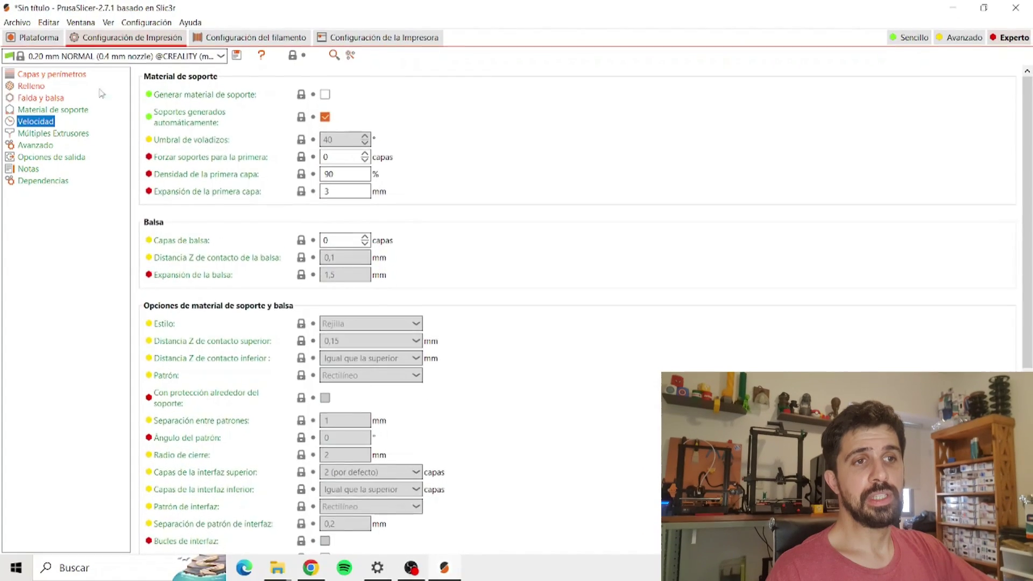
Review the print speeds for perimeters, small and external perimeters, infill, solid infill, bridges and gap fill
{"action": "left_click", "coordinate": [37, 121]}
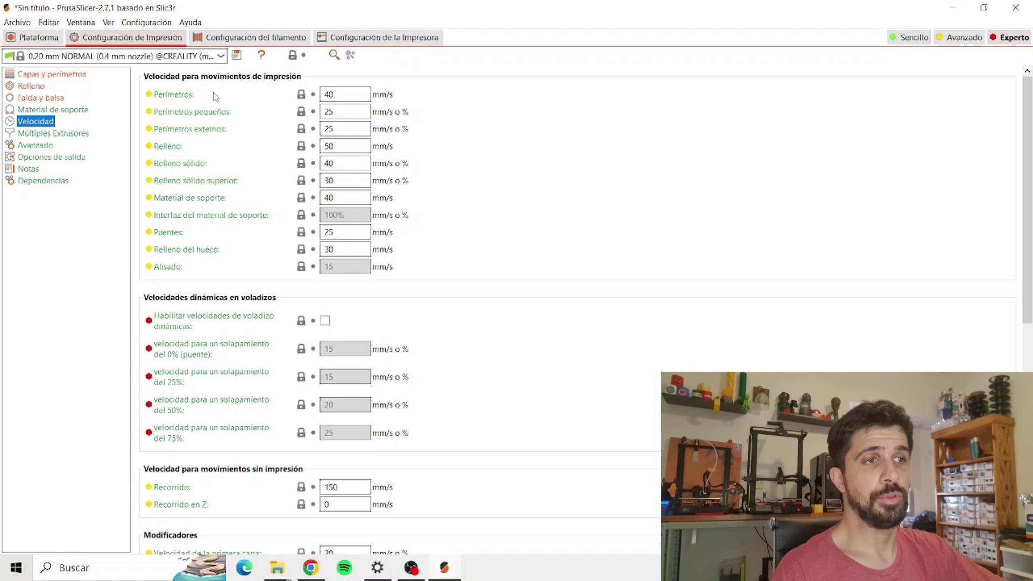
{"action": "left_click", "coordinate": [359, 98]}
{"action": "left_click_drag", "start_coordinate": [352, 112], "coordinate": [330, 112]}
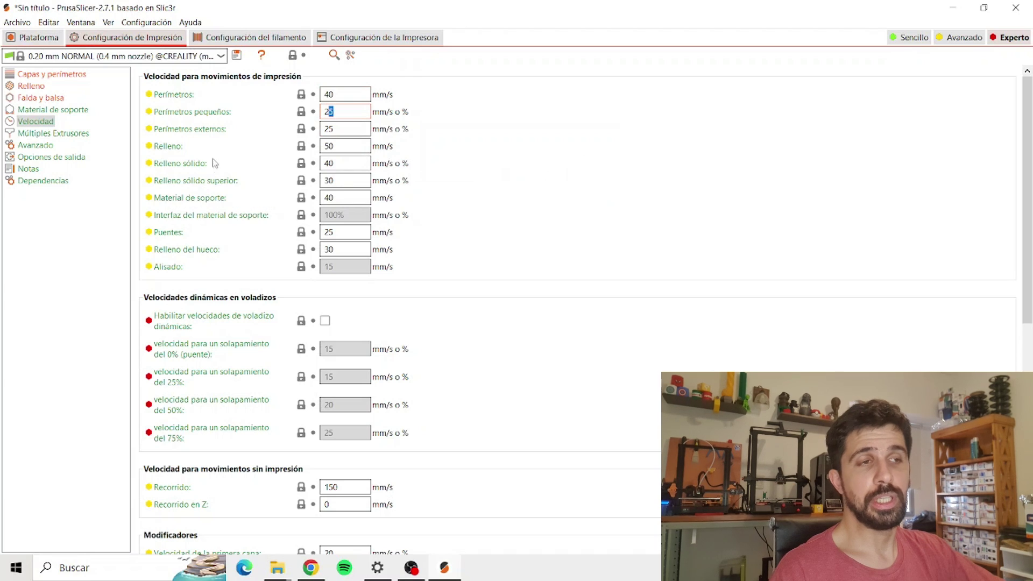
{"action": "key", "text": "Tab"}
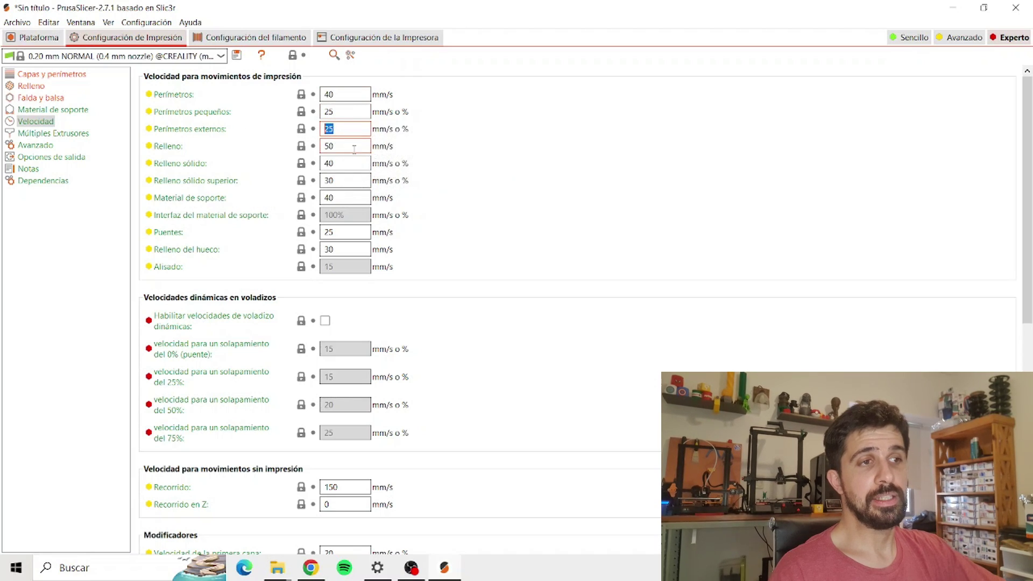
{"action": "left_click", "coordinate": [352, 149]}
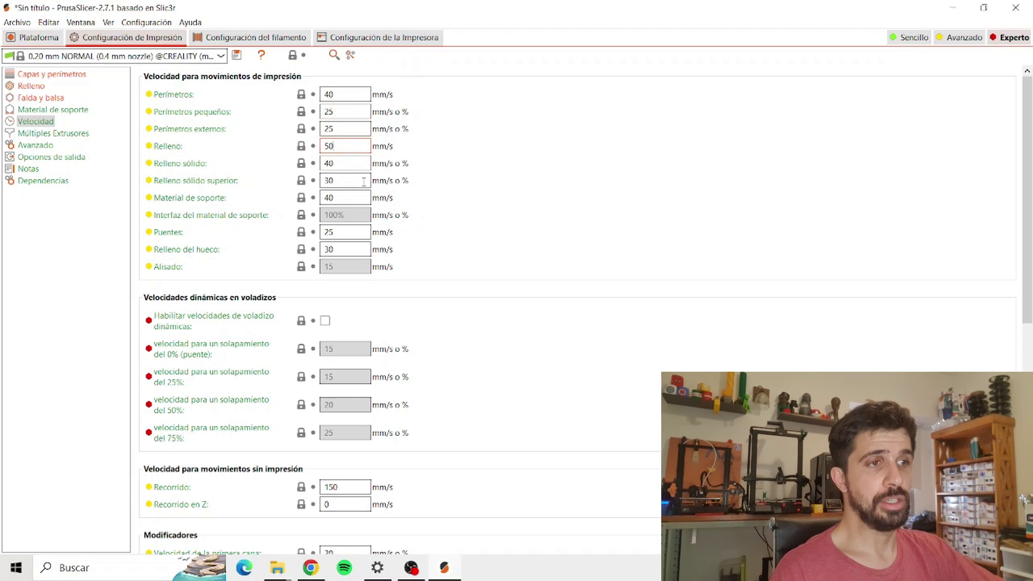
{"action": "key", "text": "Tab"}
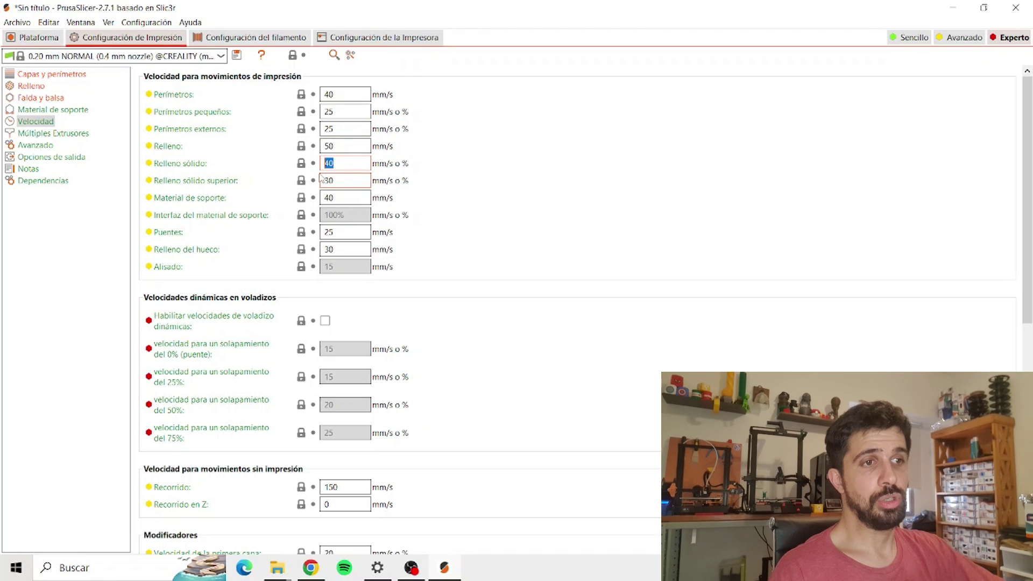
{"action": "left_click", "coordinate": [361, 181]}
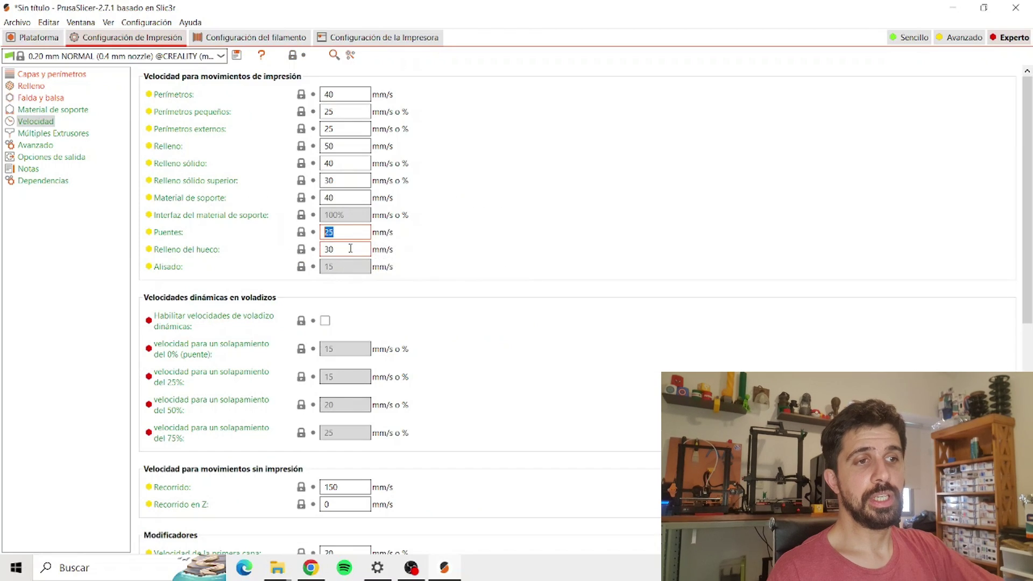
{"action": "left_click", "coordinate": [332, 250]}
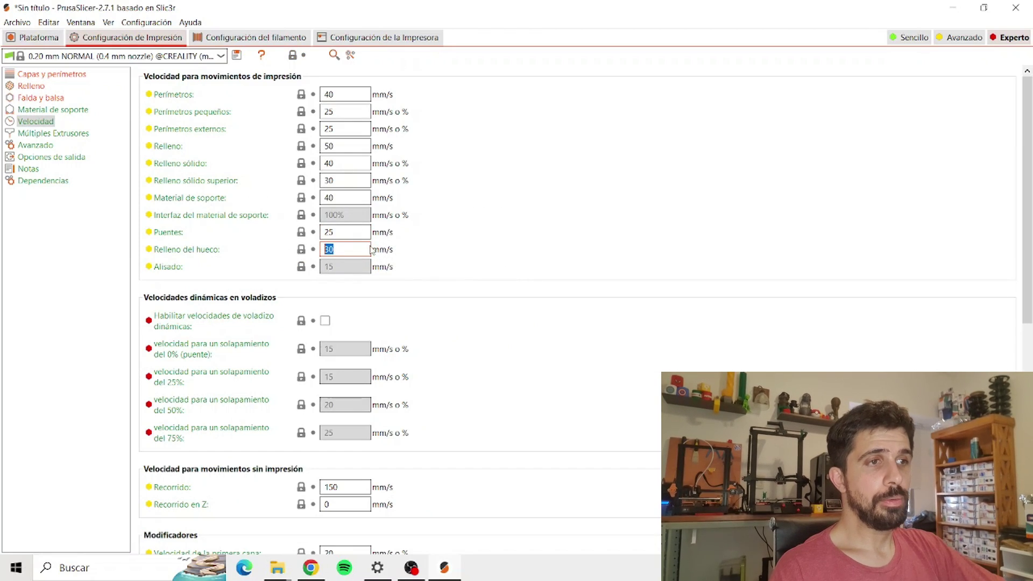
Compare the perimeter speeds with the infill speed in the print-move speed settings
{"action": "left_click", "coordinate": [357, 95]}
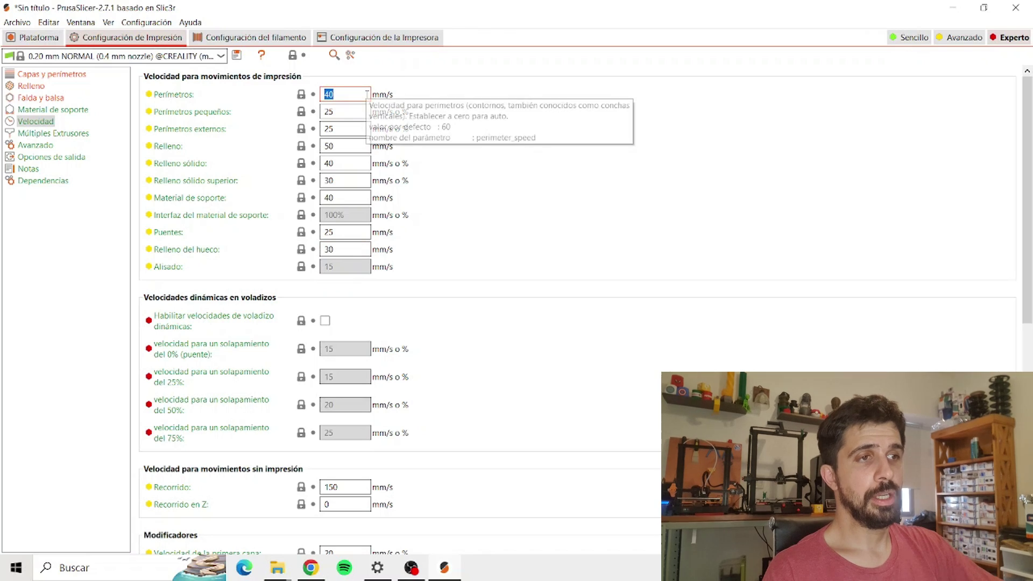
{"action": "left_click", "coordinate": [347, 94]}
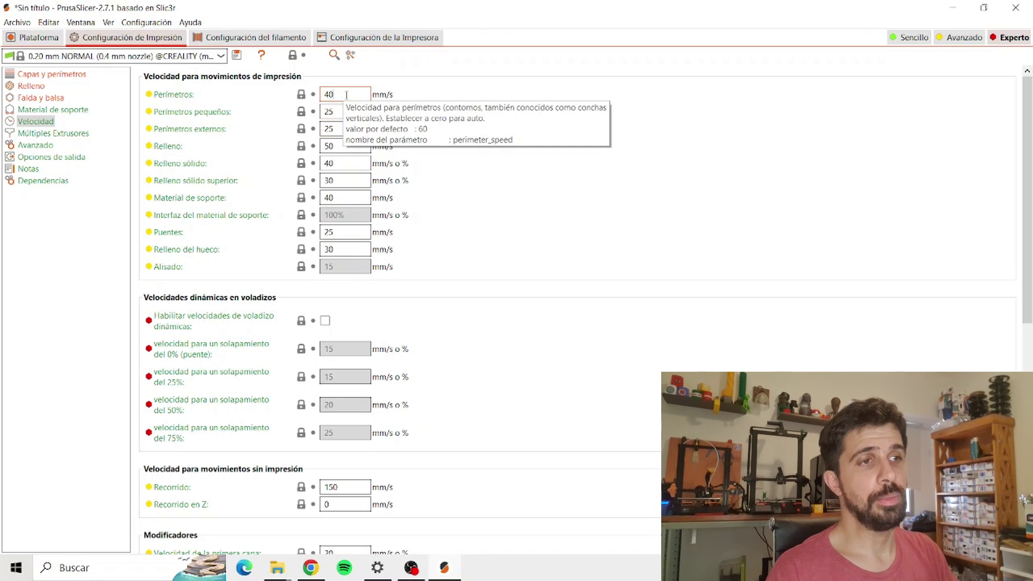
{"action": "key", "text": "Tab"}
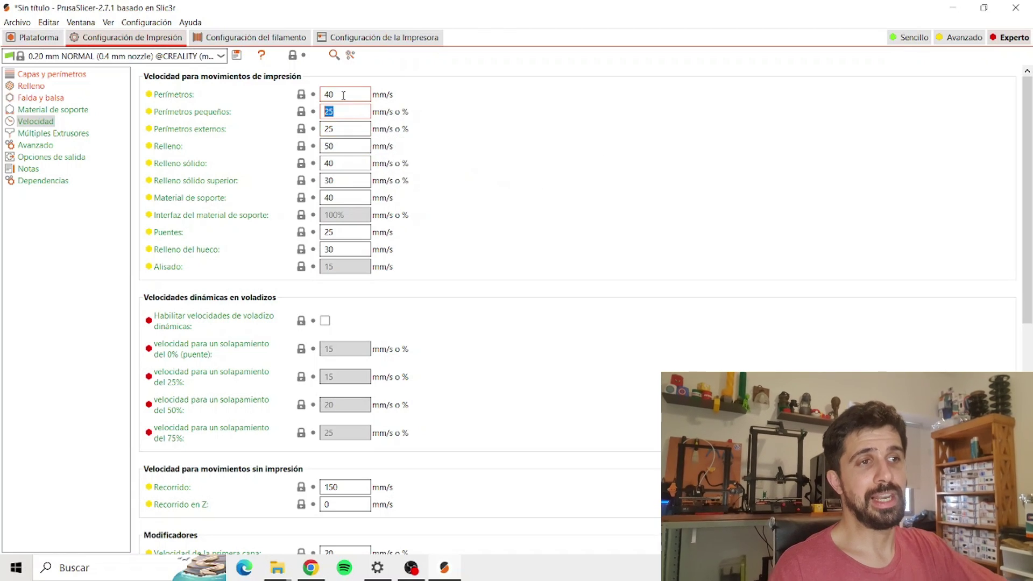
{"action": "key", "text": "shift+Tab"}
{"action": "left_click", "coordinate": [352, 145]}
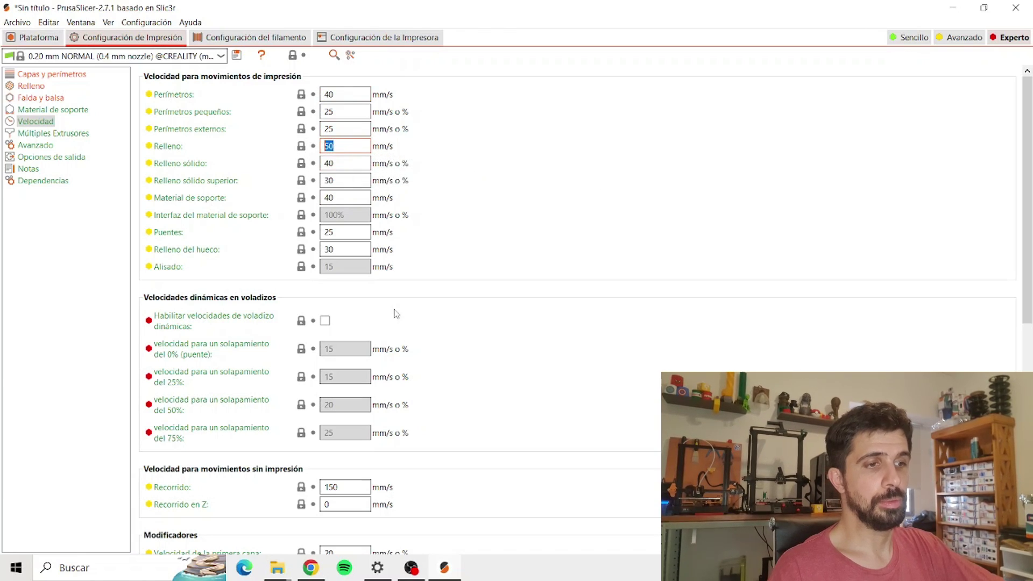
Set the travel speed for non-print moves to 90 mm/s and check the first layer speed
{"action": "scroll", "coordinate": [393, 318], "scroll_direction": "down", "scroll_amount": 3}
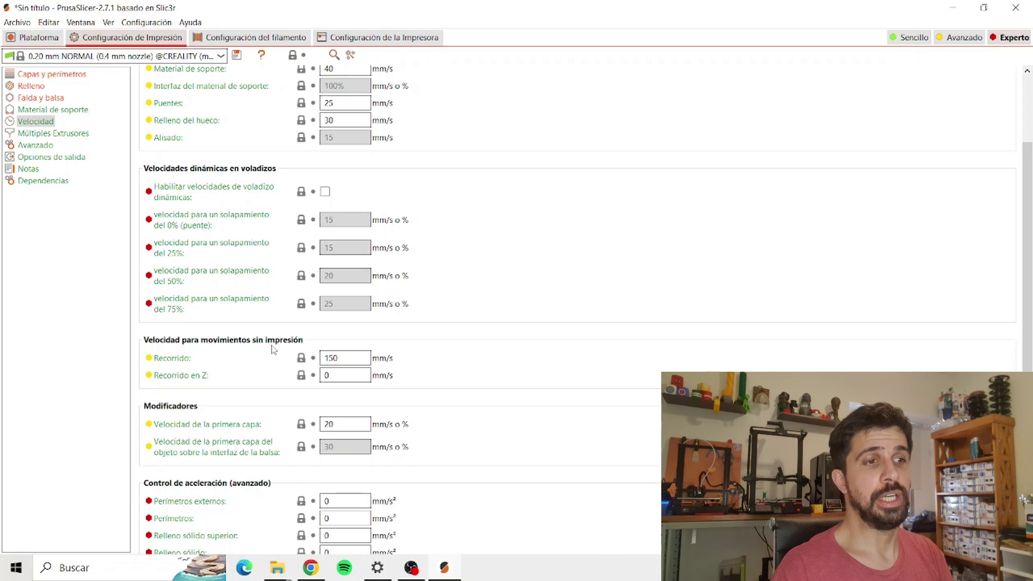
{"action": "double_click", "coordinate": [330, 358]}
{"action": "type", "text": "90"}
{"action": "key", "text": "Return"}
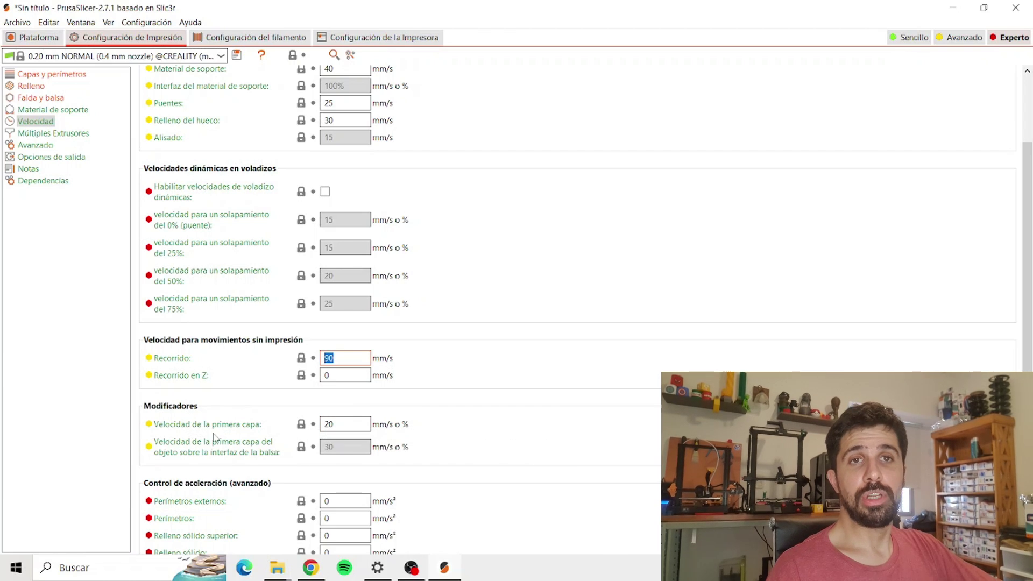
{"action": "left_click", "coordinate": [360, 426]}
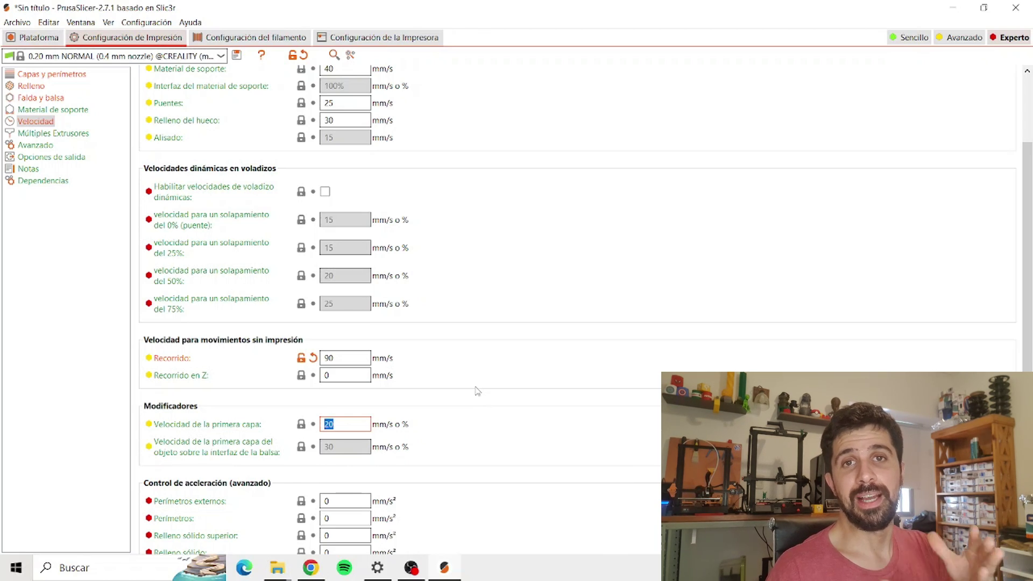
Look over the multiple extruder settings and the default extrusion width in the advanced settings
{"action": "left_click", "coordinate": [36, 145]}
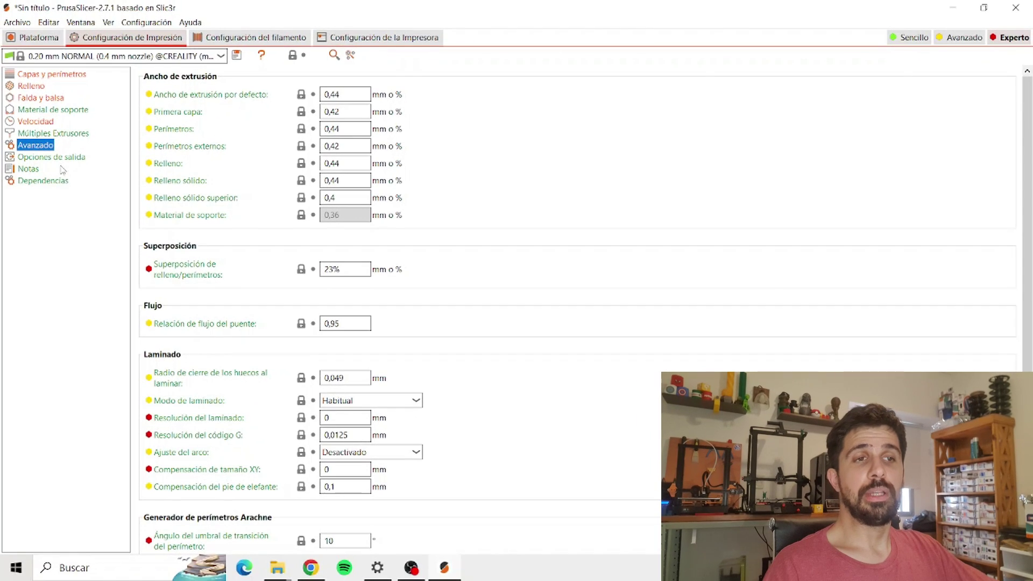
{"action": "left_click", "coordinate": [53, 133]}
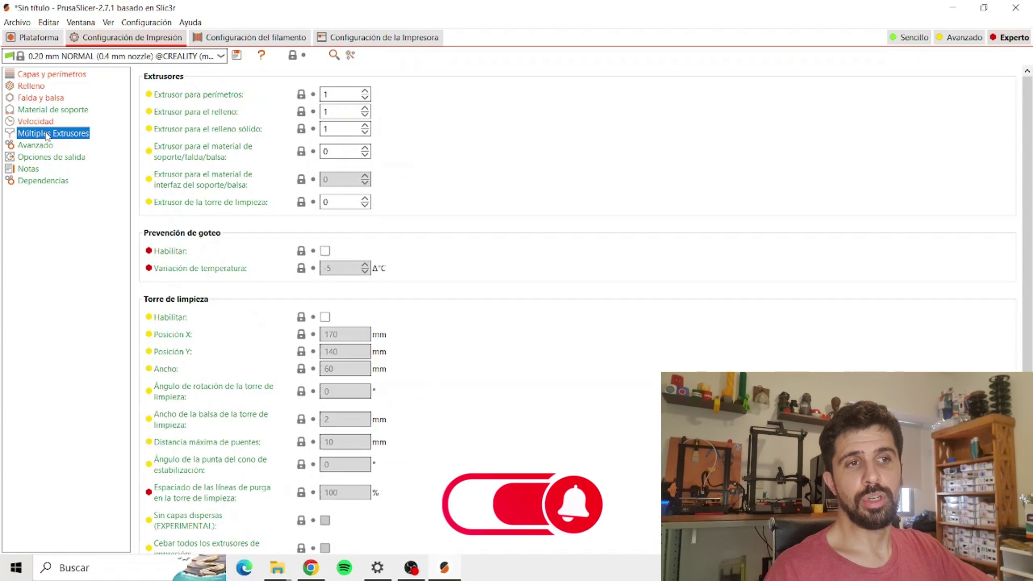
{"action": "left_click", "coordinate": [28, 146]}
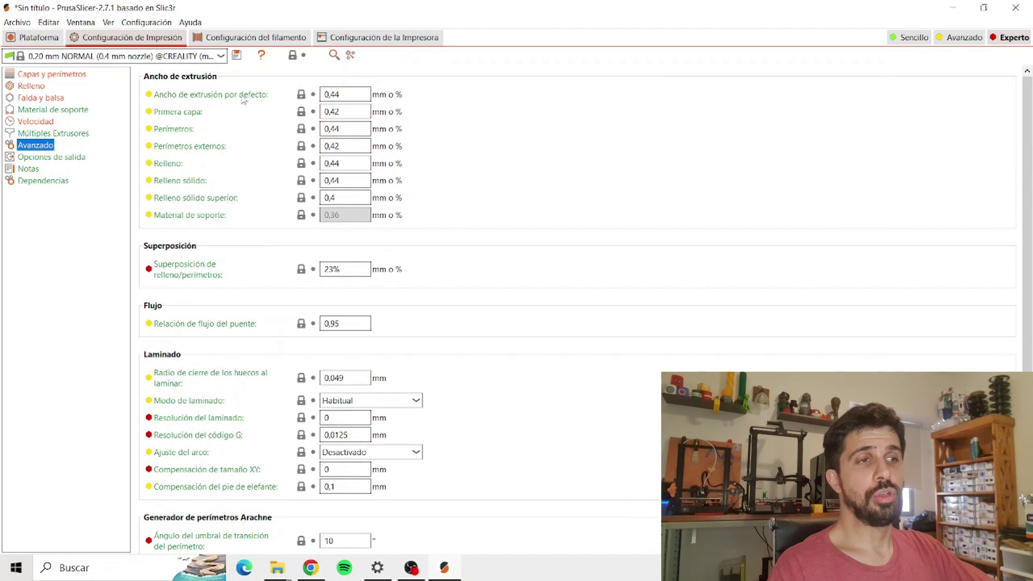
{"action": "left_click", "coordinate": [347, 96]}
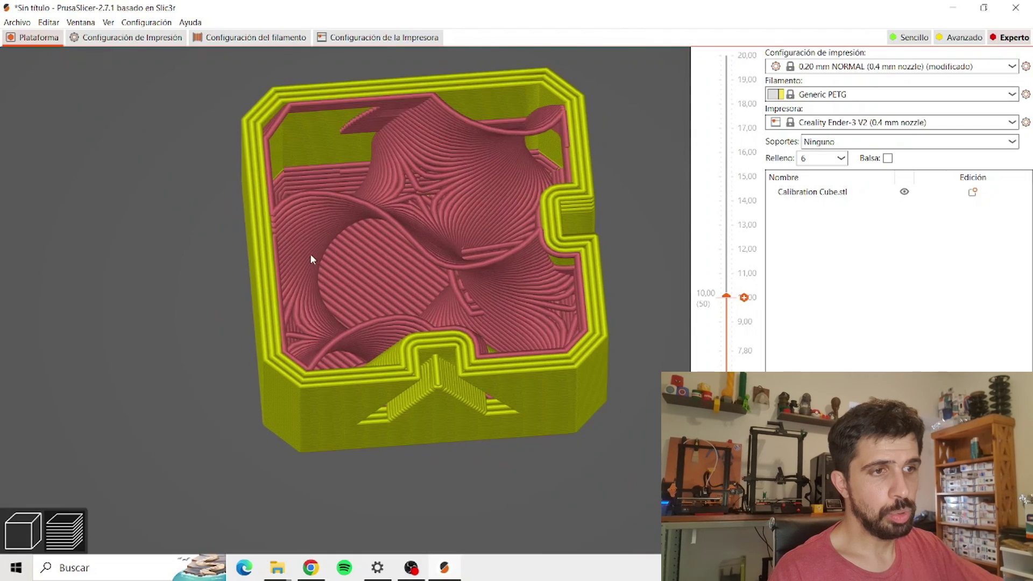
Examine the extrusion lines of the sliced cube up close and review the advanced extrusion width and slicing settings
{"action": "scroll", "coordinate": [311, 260], "scroll_direction": "up", "scroll_amount": 10}
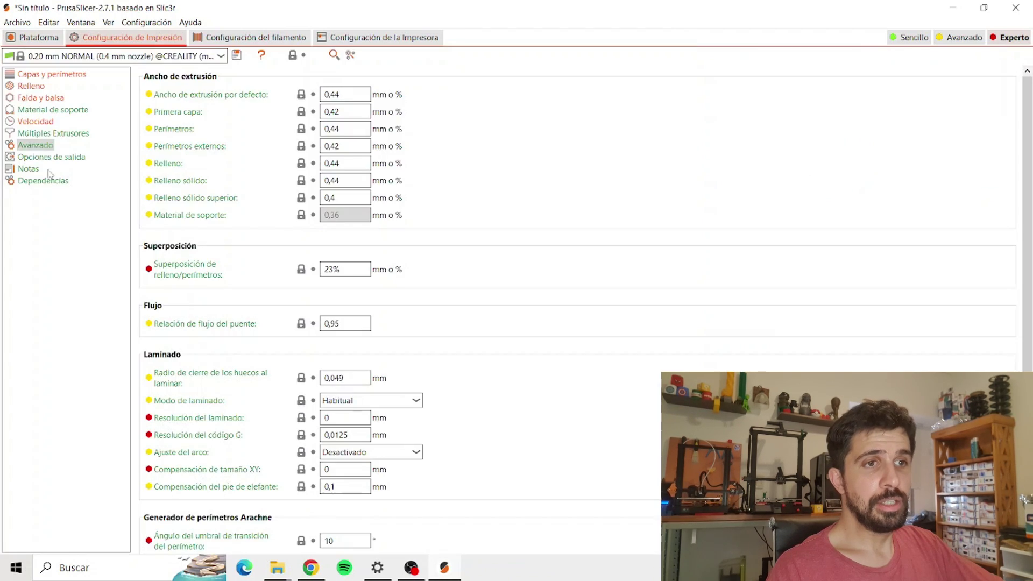
{"action": "scroll", "coordinate": [377, 134], "scroll_direction": "down", "scroll_amount": 3}
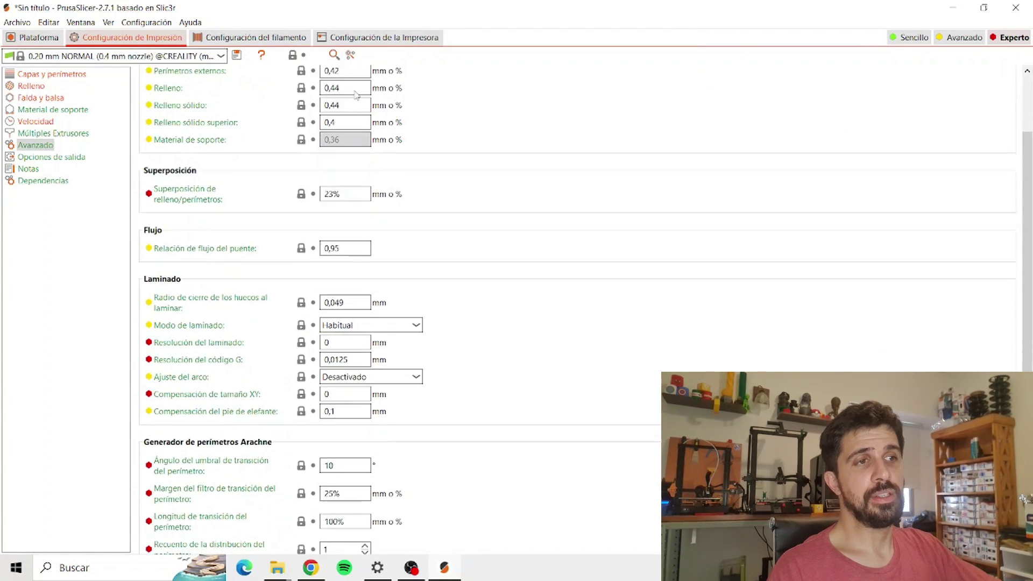
{"action": "scroll", "coordinate": [405, 178], "scroll_direction": "up", "scroll_amount": 3}
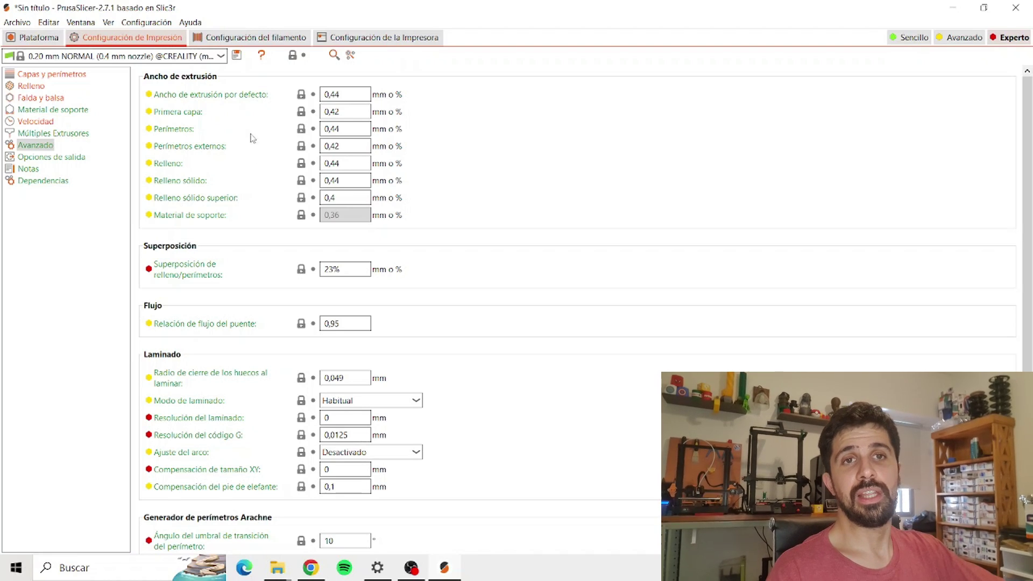
{"action": "mouse_move", "coordinate": [336, 100]}
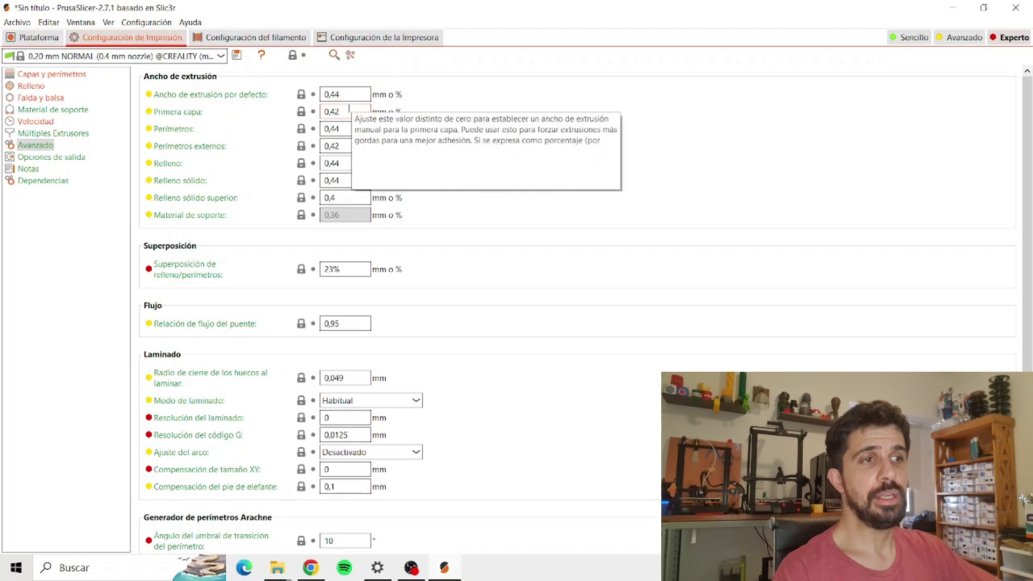
Review the external perimeter and default extrusion widths in the advanced print settings
{"action": "left_click", "coordinate": [331, 145]}
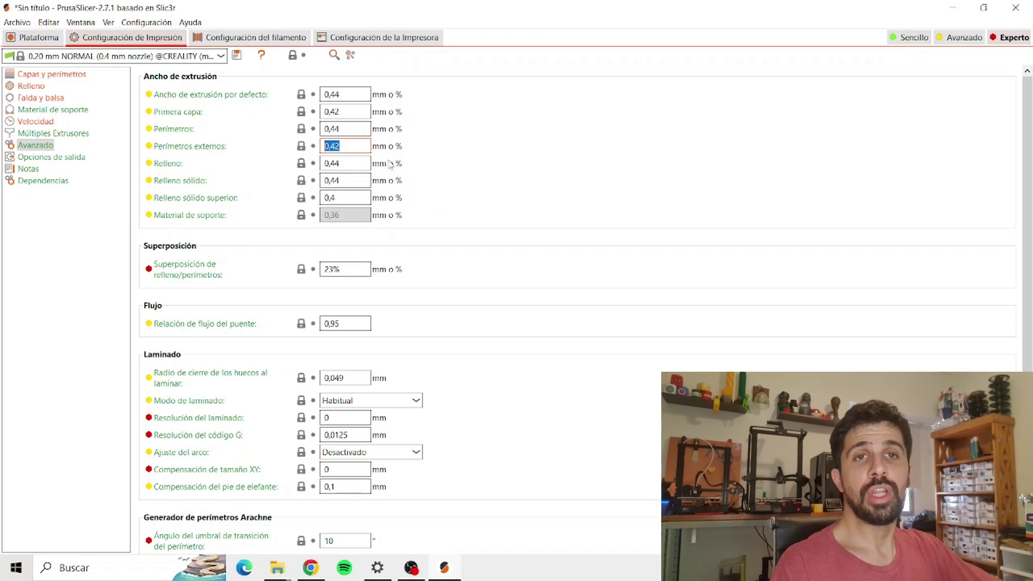
{"action": "left_click_drag", "start_coordinate": [340, 94], "coordinate": [320, 94]}
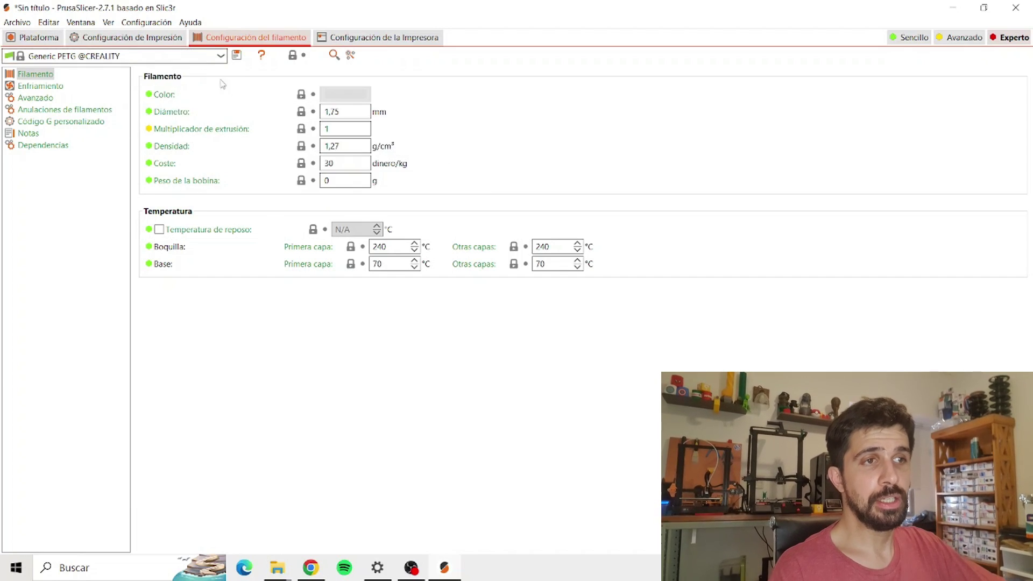
{"action": "left_click", "coordinate": [221, 56]}
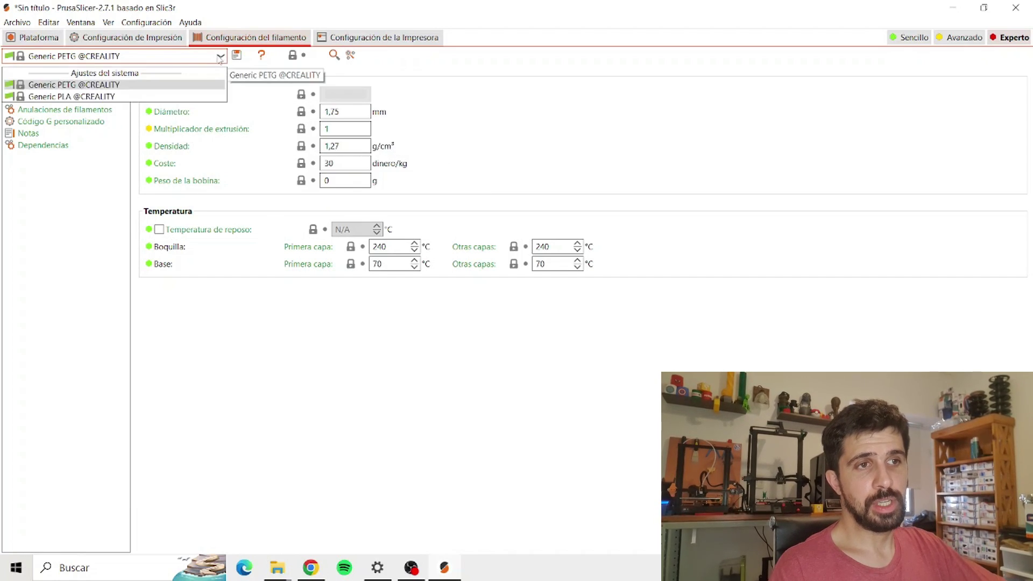
{"action": "left_click", "coordinate": [98, 97]}
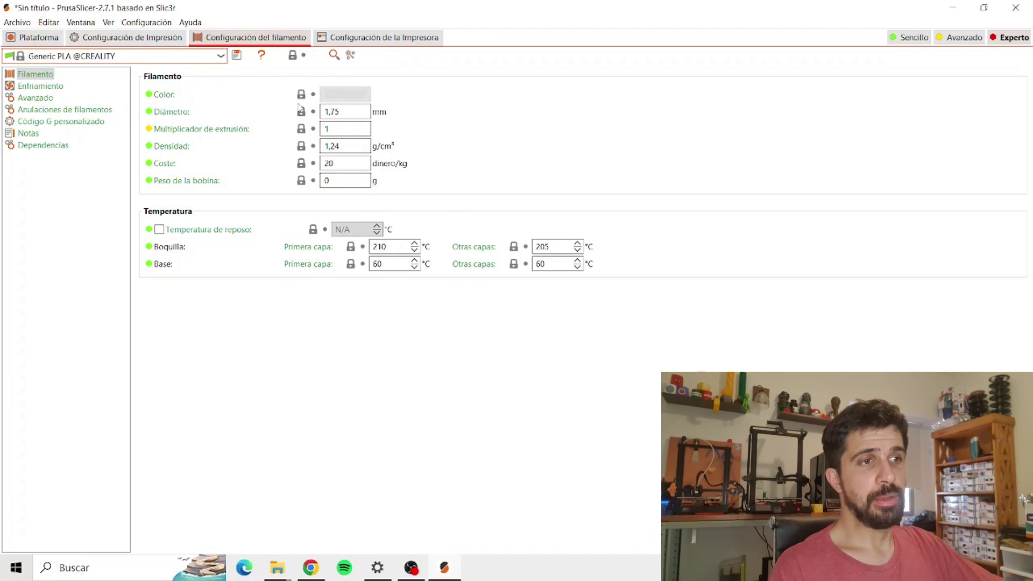
{"action": "left_click", "coordinate": [343, 112]}
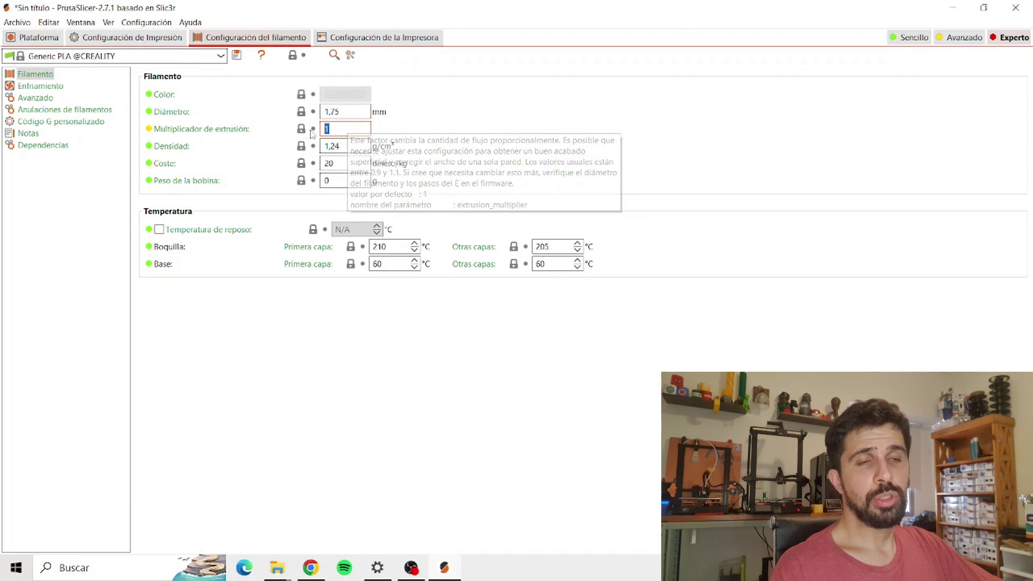
{"action": "left_click", "coordinate": [350, 129]}
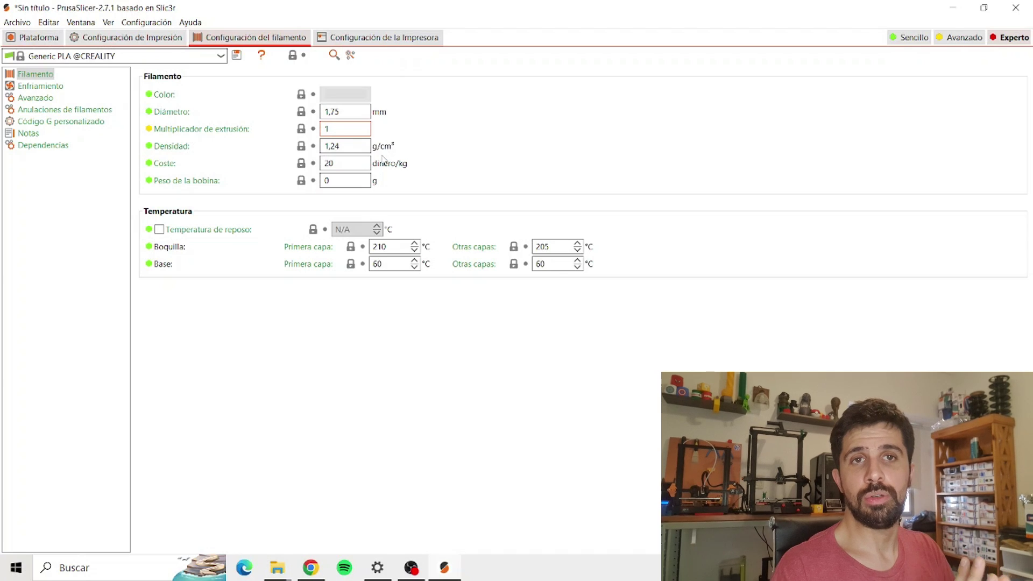
{"action": "mouse_move", "coordinate": [353, 133]}
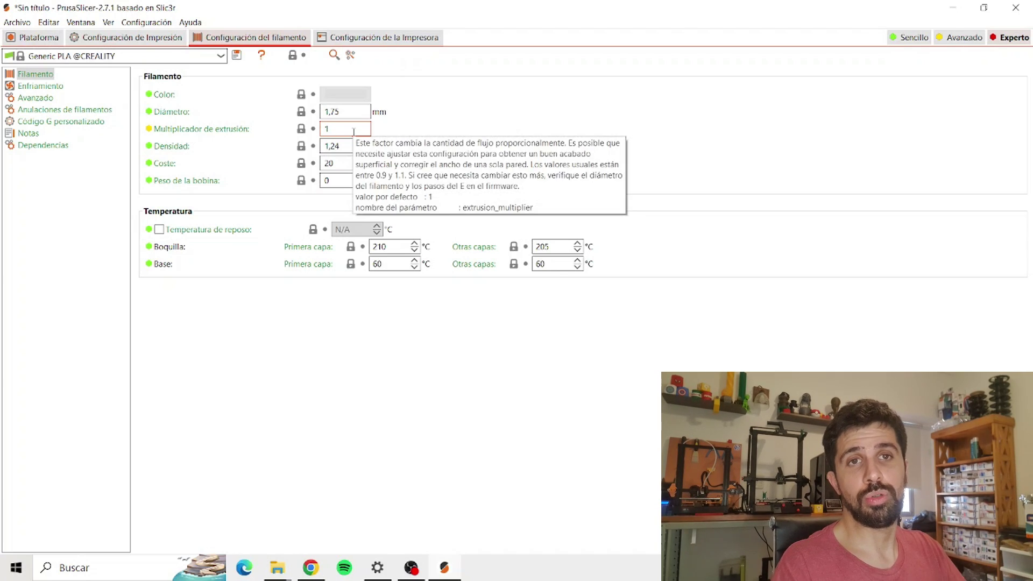
{"action": "key", "text": "Tab"}
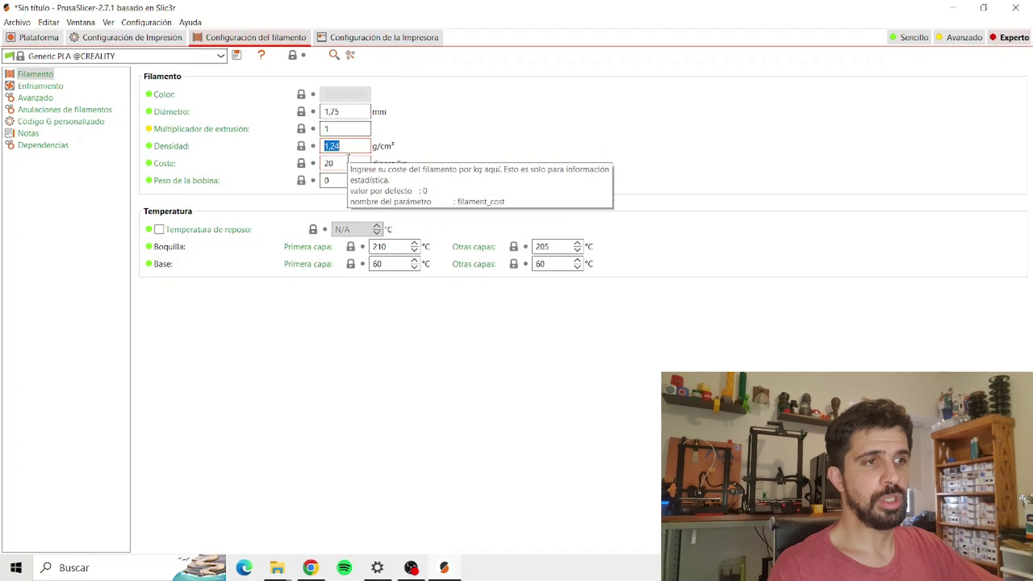
{"action": "left_click", "coordinate": [323, 163]}
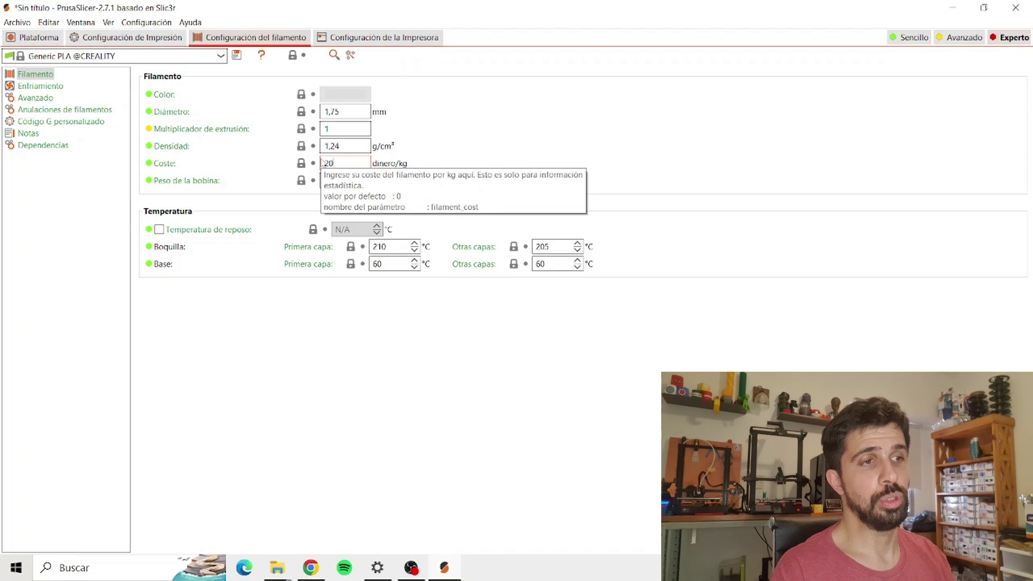
{"action": "key", "text": "shift+Tab"}
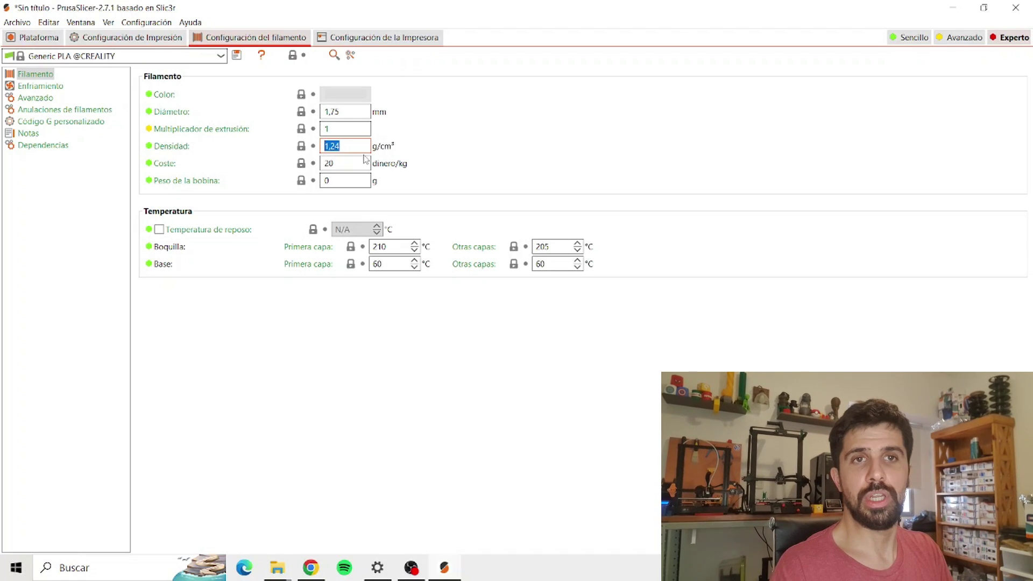
{"action": "mouse_move", "coordinate": [336, 189]}
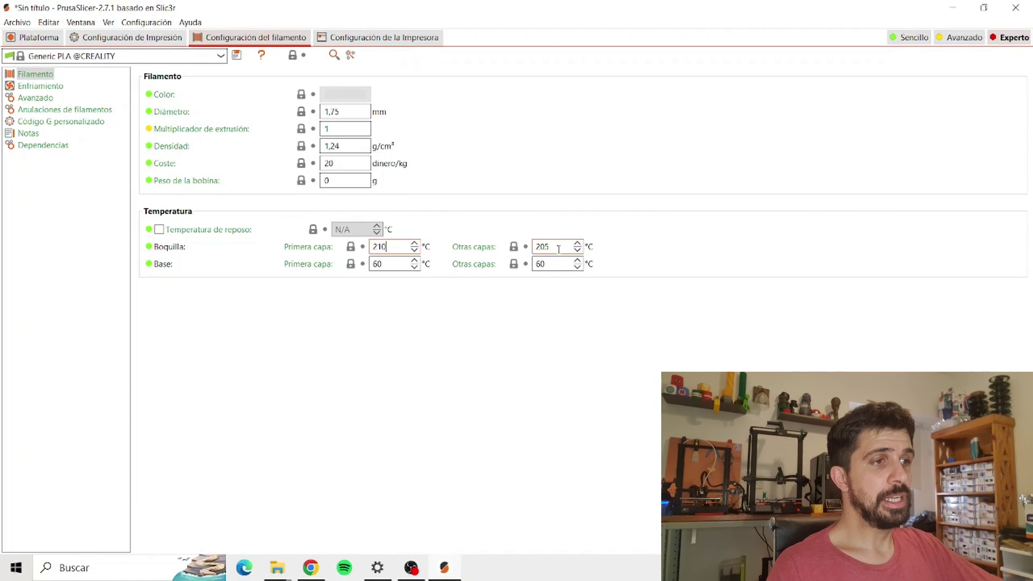
Set the PLA nozzle temperature to 205 °C for the first layer and 200 °C for the other layers
{"action": "double_click", "coordinate": [558, 248]}
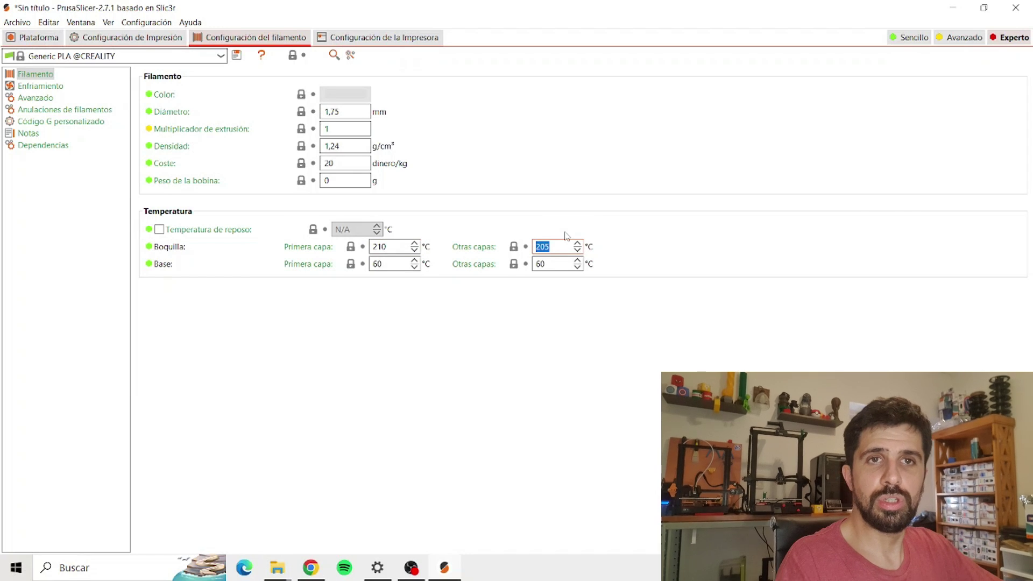
{"action": "type", "text": "200"}
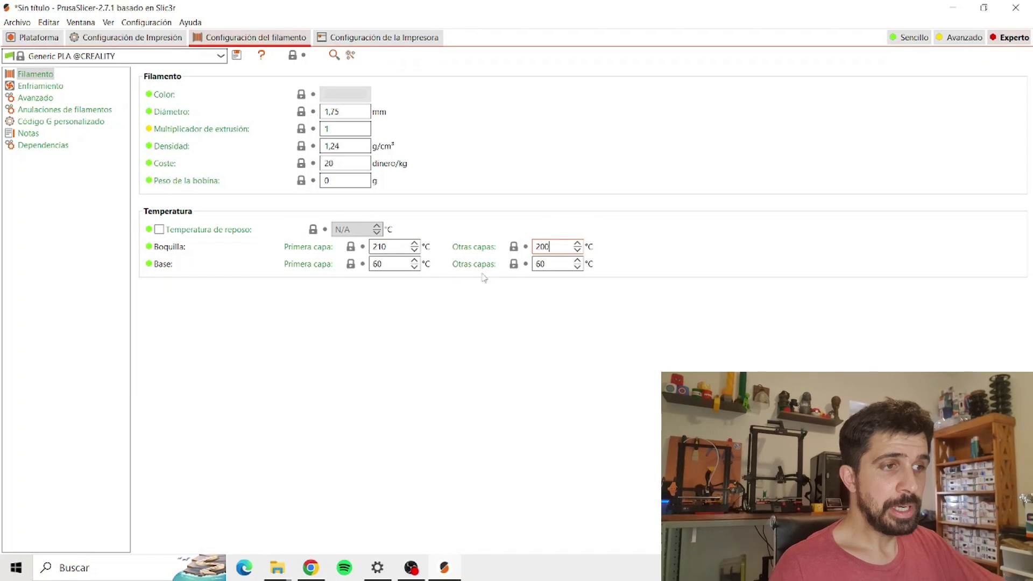
{"action": "double_click", "coordinate": [372, 247]}
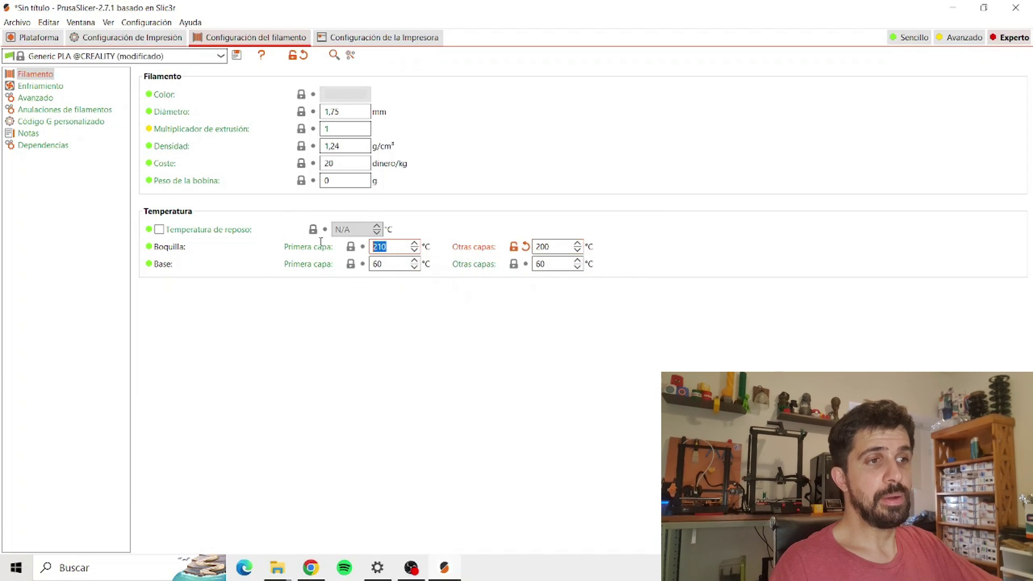
{"action": "type", "text": "20"}
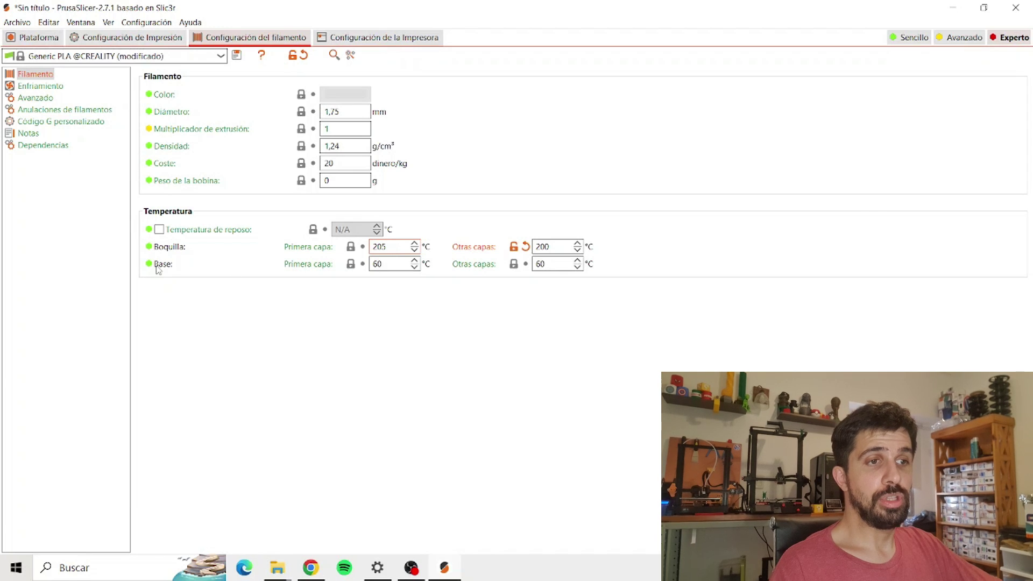
Set the bed temperature for the other layers to 55 °C and check the first-layer bed temperature
{"action": "double_click", "coordinate": [564, 263]}
{"action": "type", "text": "50"}
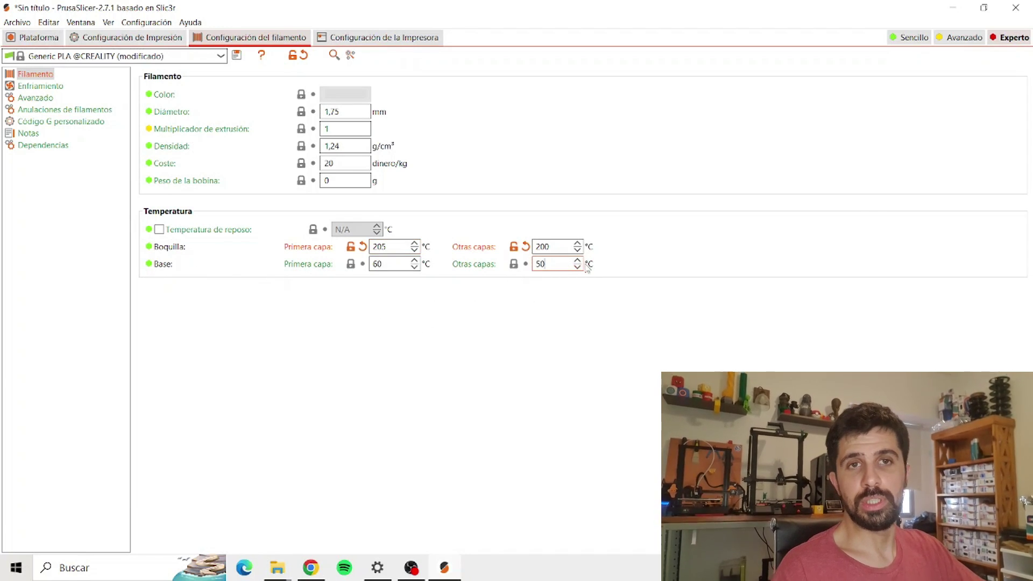
{"action": "left_click_drag", "start_coordinate": [550, 265], "coordinate": [474, 268]}
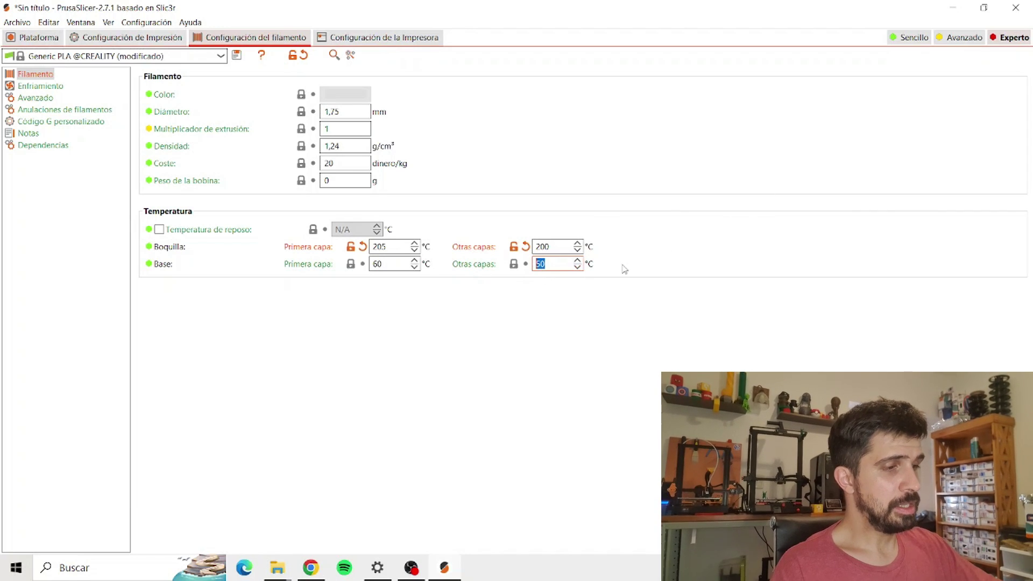
{"action": "type", "text": "55"}
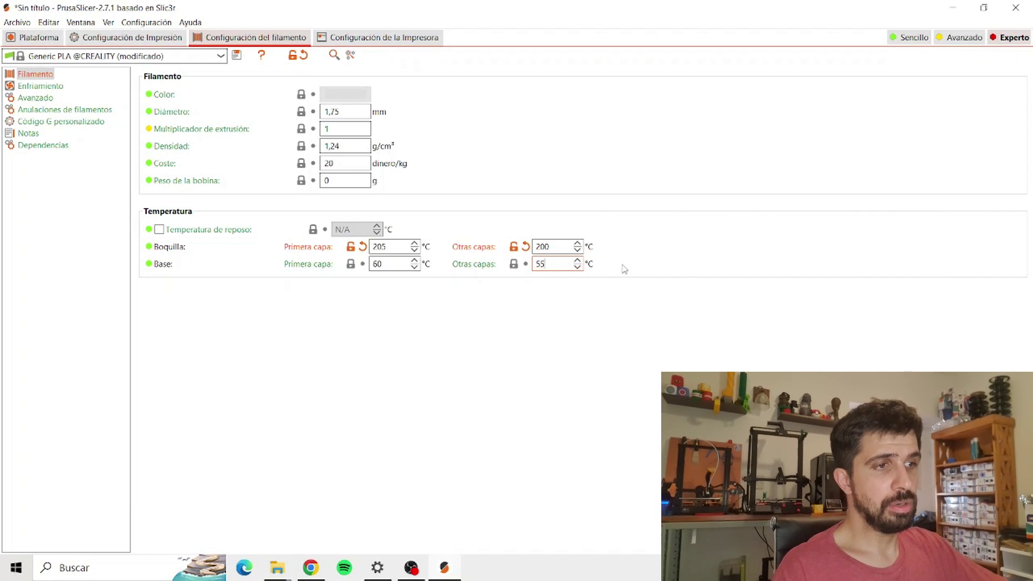
{"action": "left_click", "coordinate": [392, 266]}
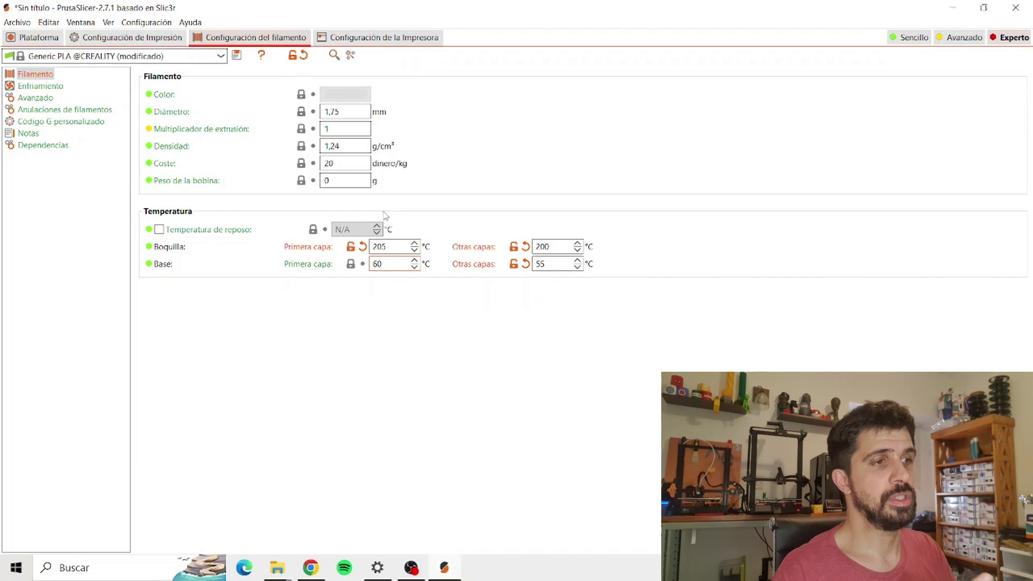
Turn off automatic cooling for the filament and disable the fan for the first 3 layers
{"action": "left_click", "coordinate": [40, 86]}
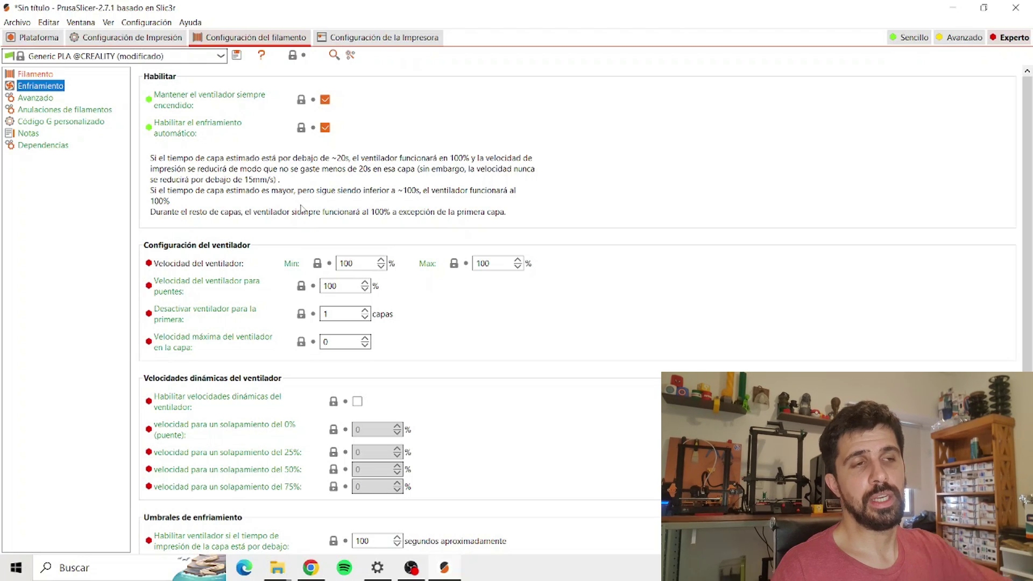
{"action": "left_click", "coordinate": [325, 127]}
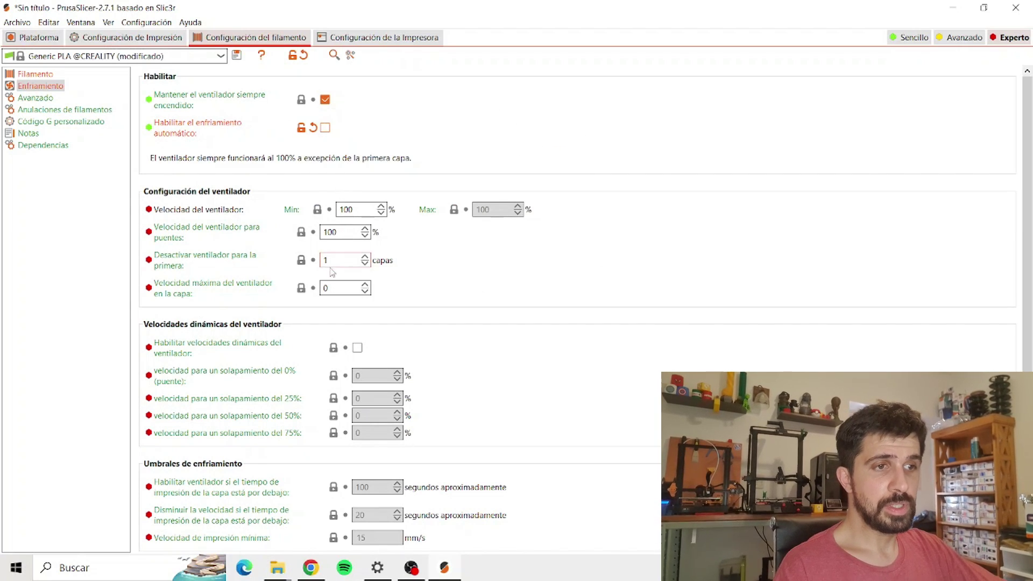
{"action": "mouse_move", "coordinate": [289, 256]}
{"action": "left_click_drag", "start_coordinate": [324, 259], "coordinate": [375, 270]}
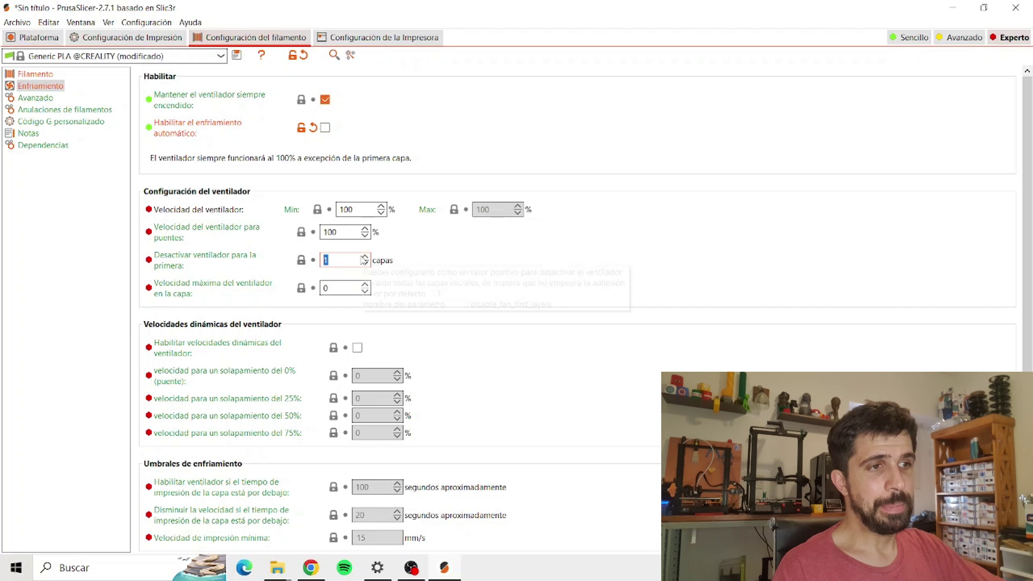
{"action": "type", "text": "3"}
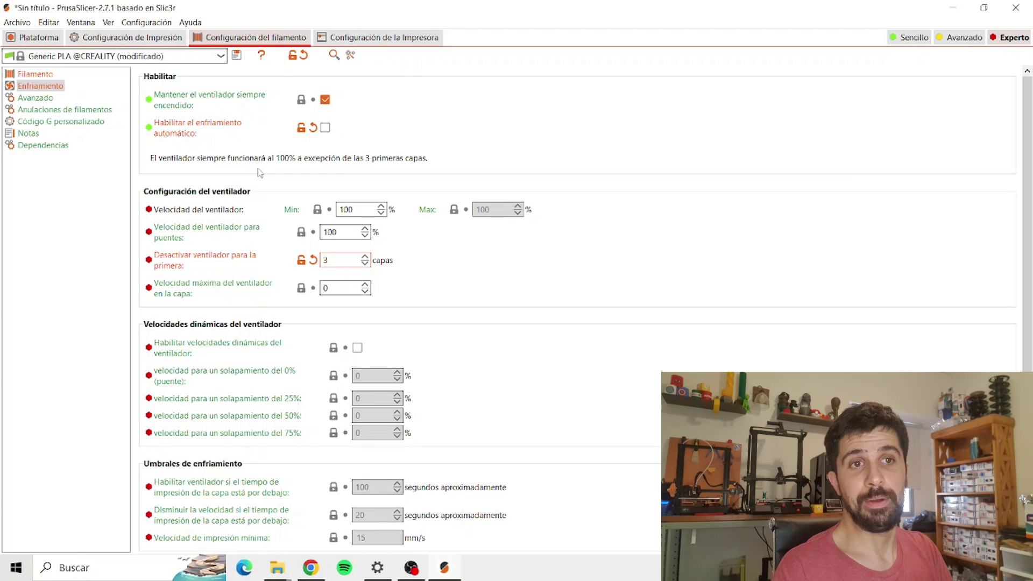
{"action": "left_click", "coordinate": [366, 210]}
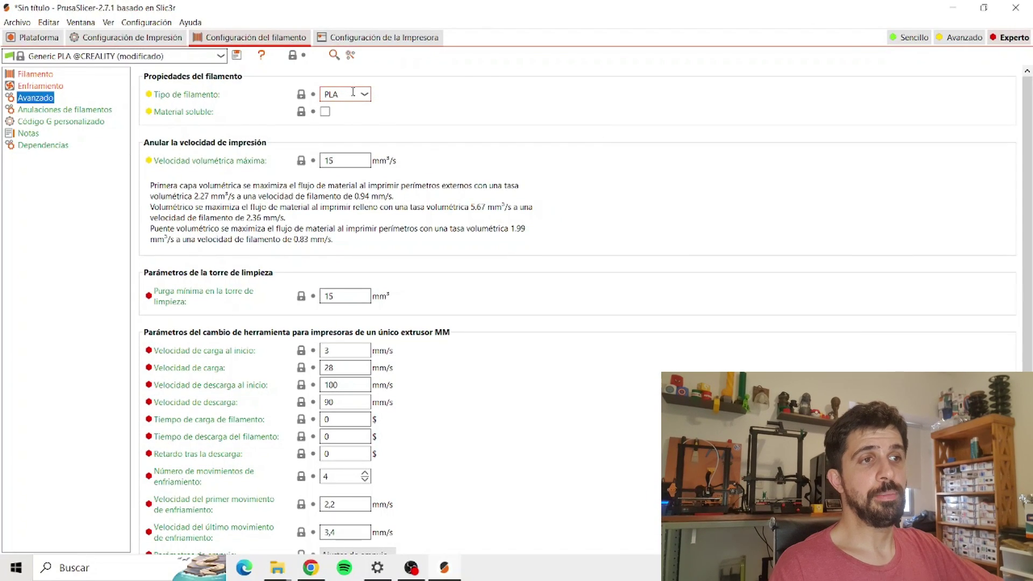
Look over the available filament types and the maximum volumetric speed in the filament's advanced settings
{"action": "left_click", "coordinate": [364, 94]}
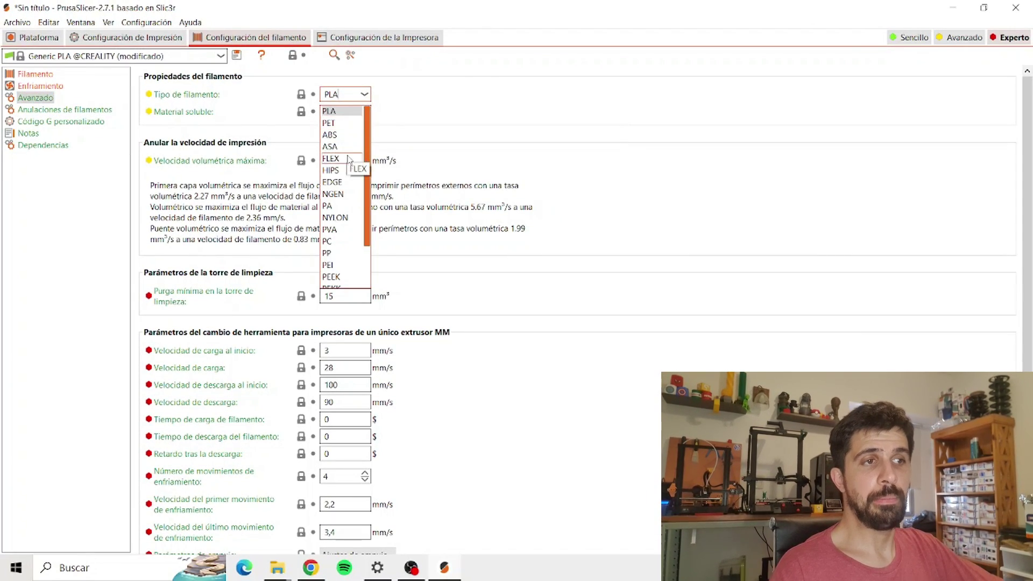
{"action": "left_click", "coordinate": [404, 109]}
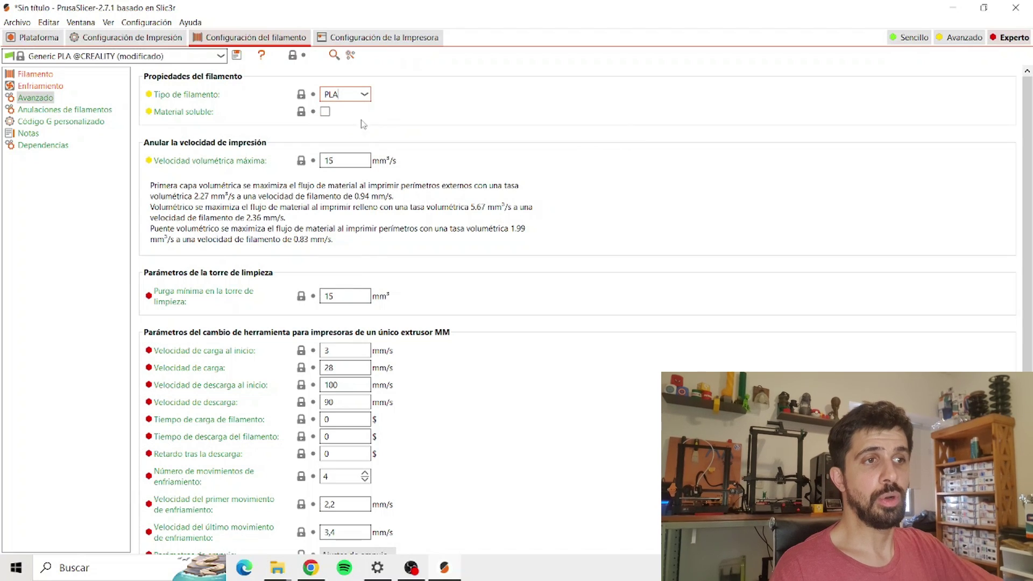
{"action": "left_click", "coordinate": [347, 161]}
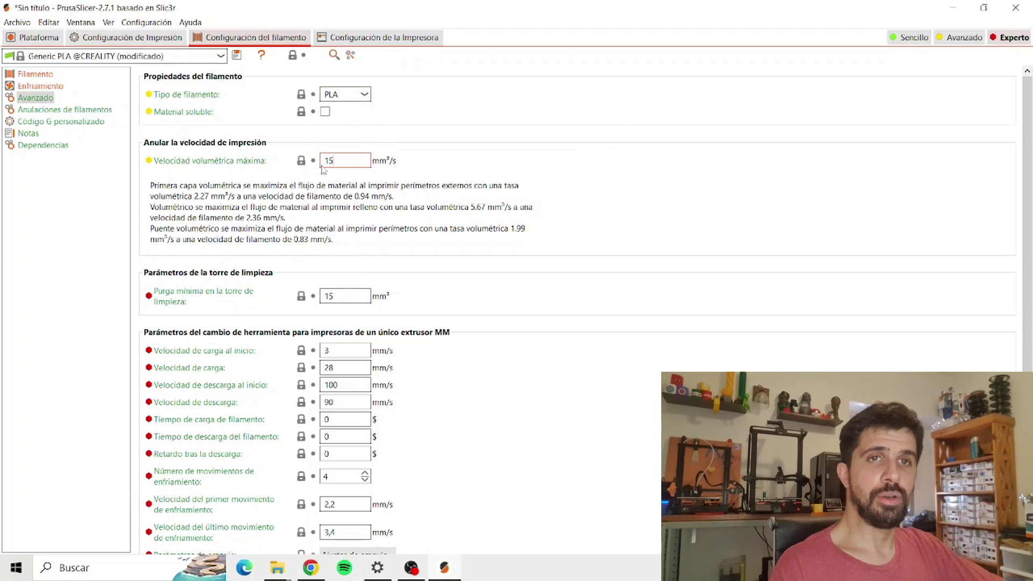
{"action": "double_click", "coordinate": [369, 157]}
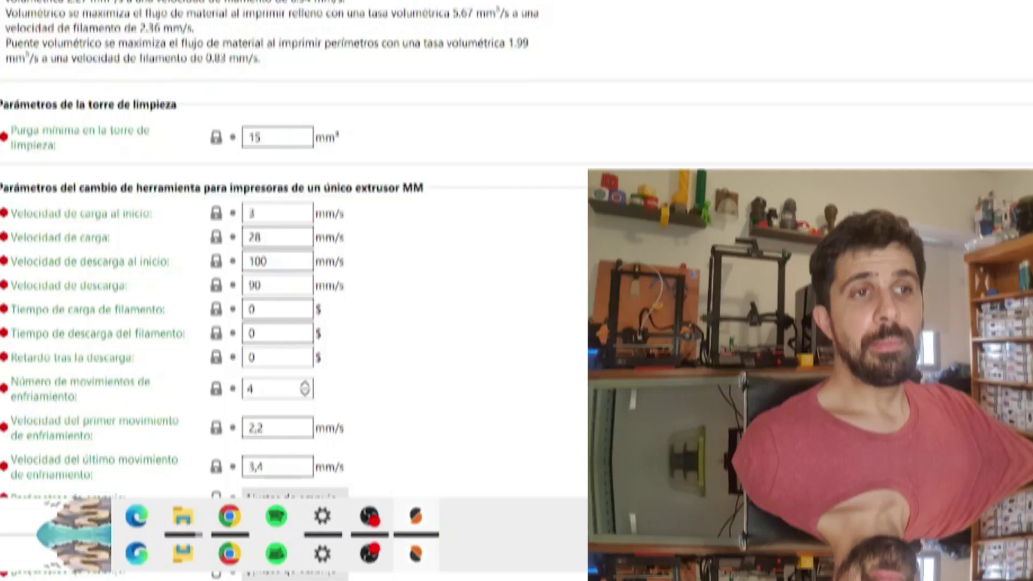
Look over the filament overrides and the printer's Extruder 1 lift and retraction settings
{"action": "left_click", "coordinate": [79, 111]}
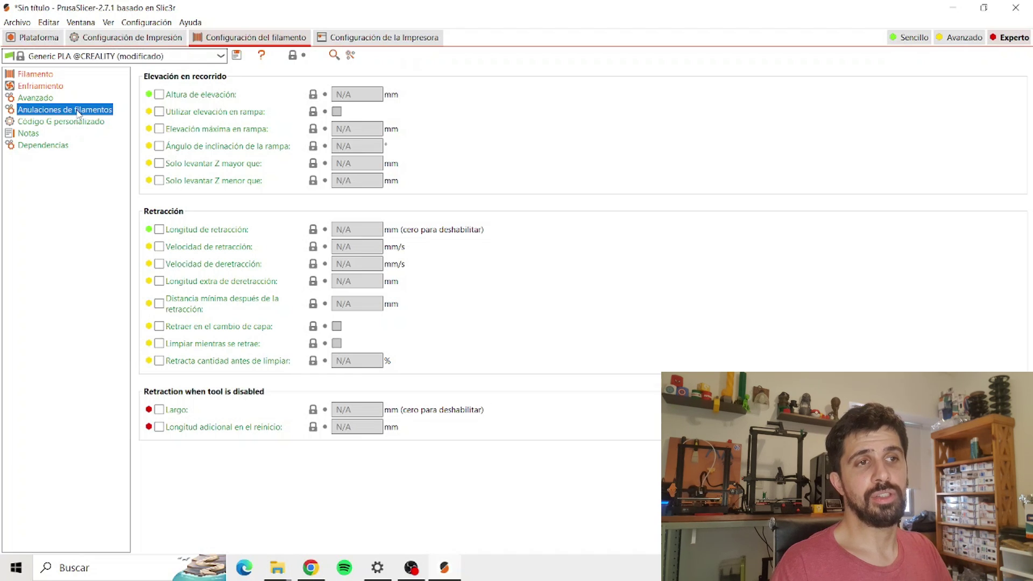
{"action": "key", "text": "ctrl+4"}
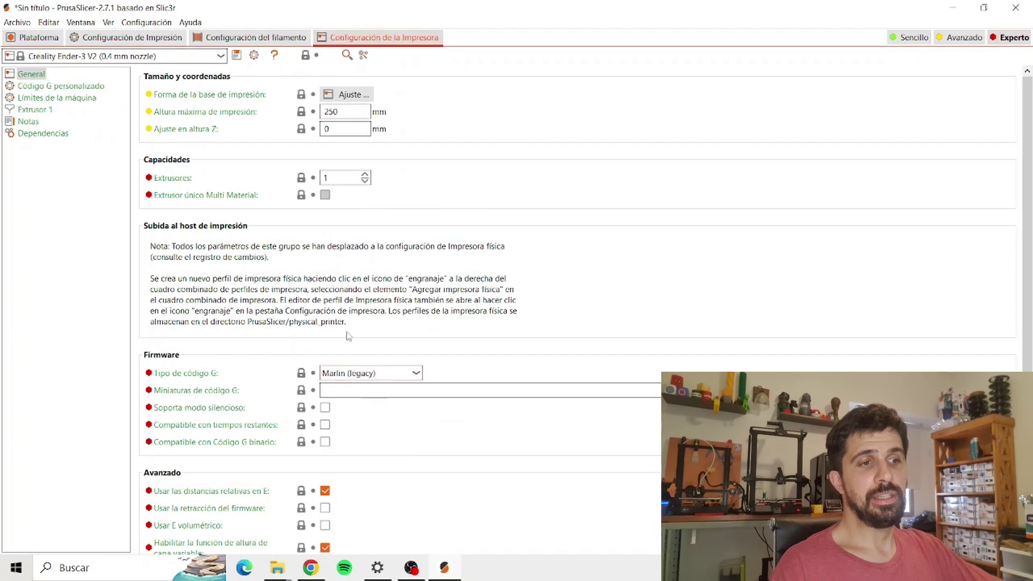
{"action": "left_click", "coordinate": [34, 110]}
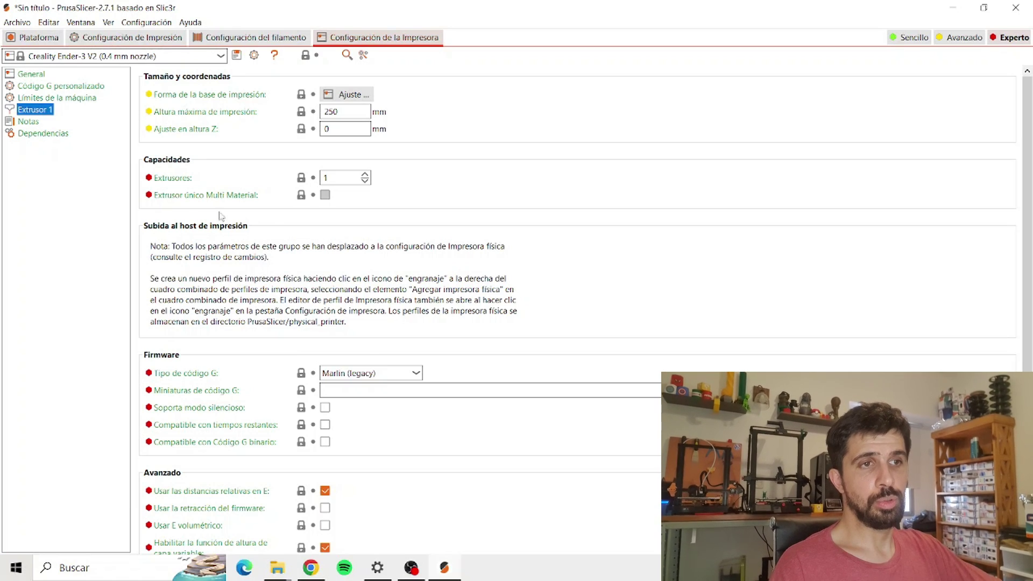
{"action": "scroll", "coordinate": [361, 264], "scroll_direction": "down", "scroll_amount": 3}
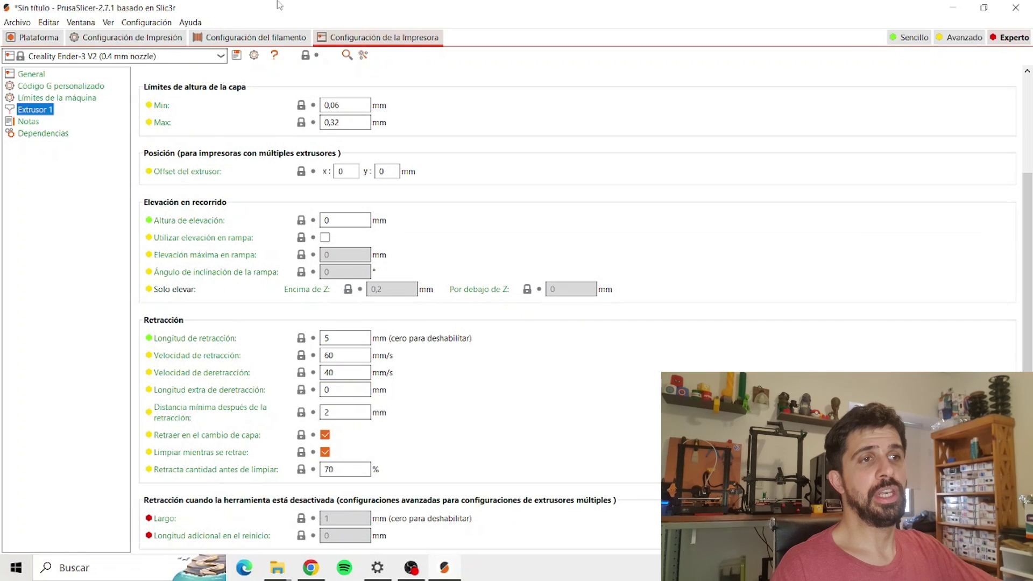
Enable the lift height override for the PLA filament and set it to 0.2 mm
{"action": "left_click", "coordinate": [268, 39]}
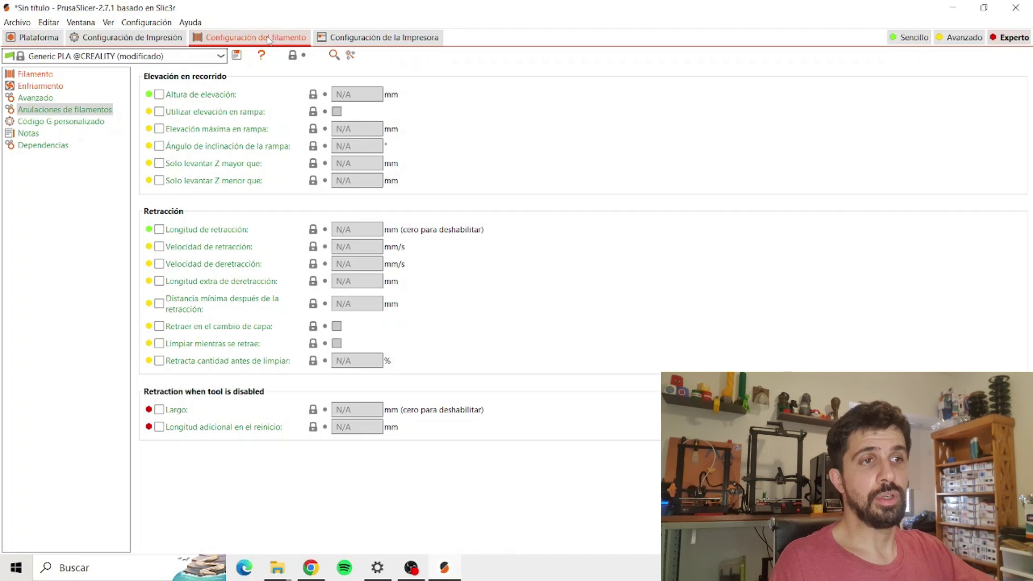
{"action": "left_click", "coordinate": [159, 94]}
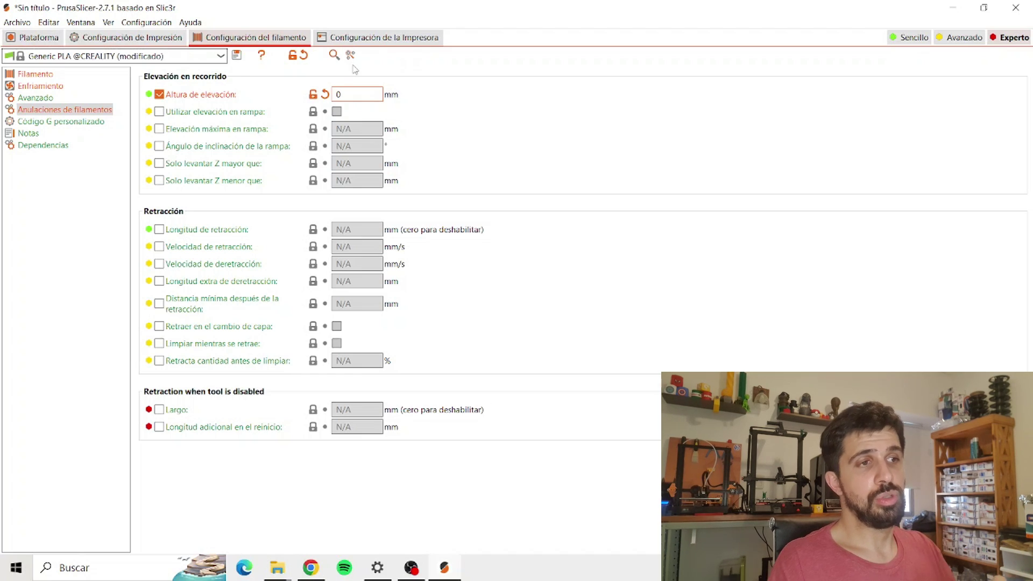
{"action": "type", "text": ".2"}
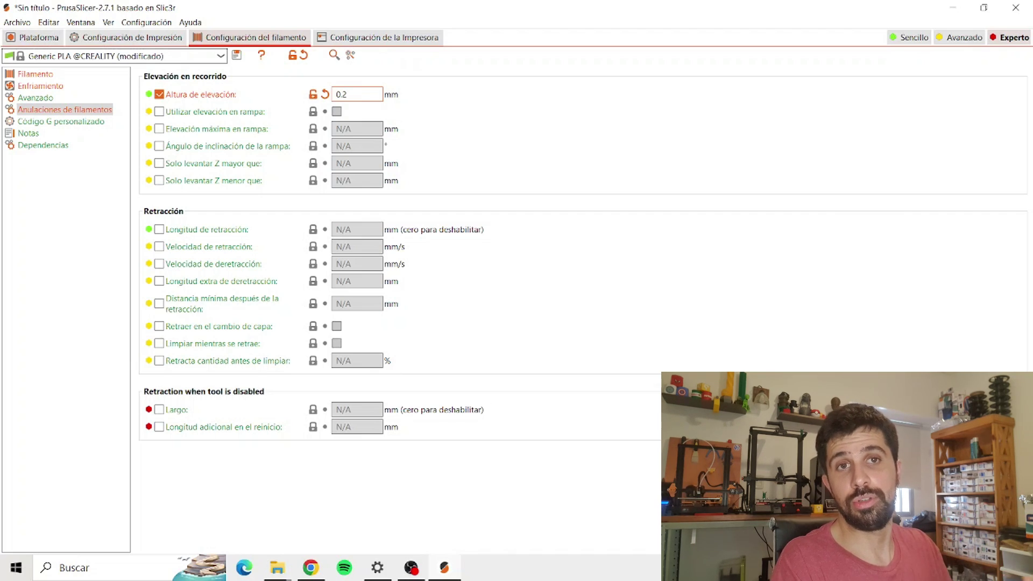
Enable the filament's retraction length and retraction speed overrides and set them to 5 mm and 25 mm/s
{"action": "left_click", "coordinate": [159, 229]}
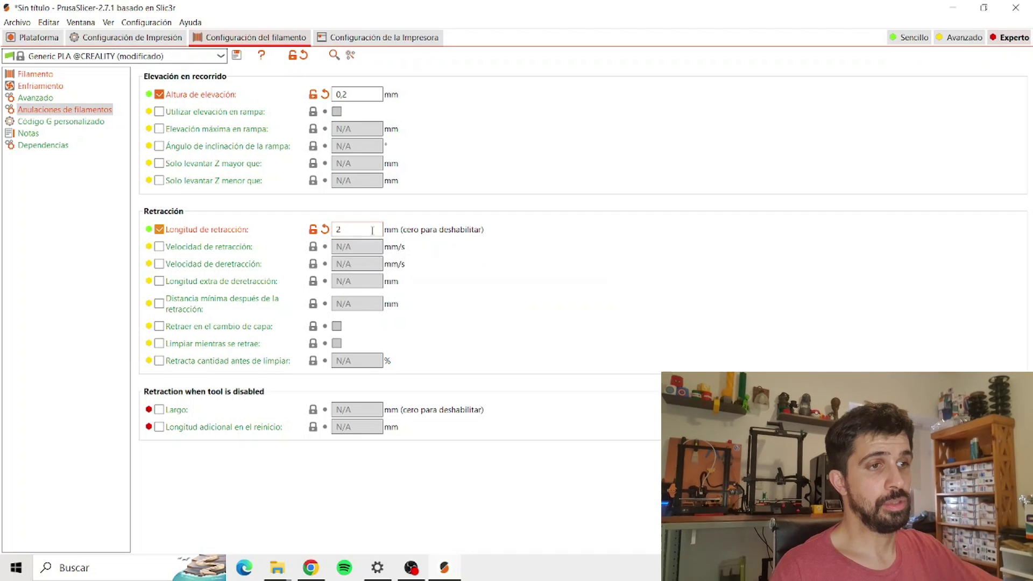
{"action": "double_click", "coordinate": [339, 230]}
{"action": "type", "text": "5"}
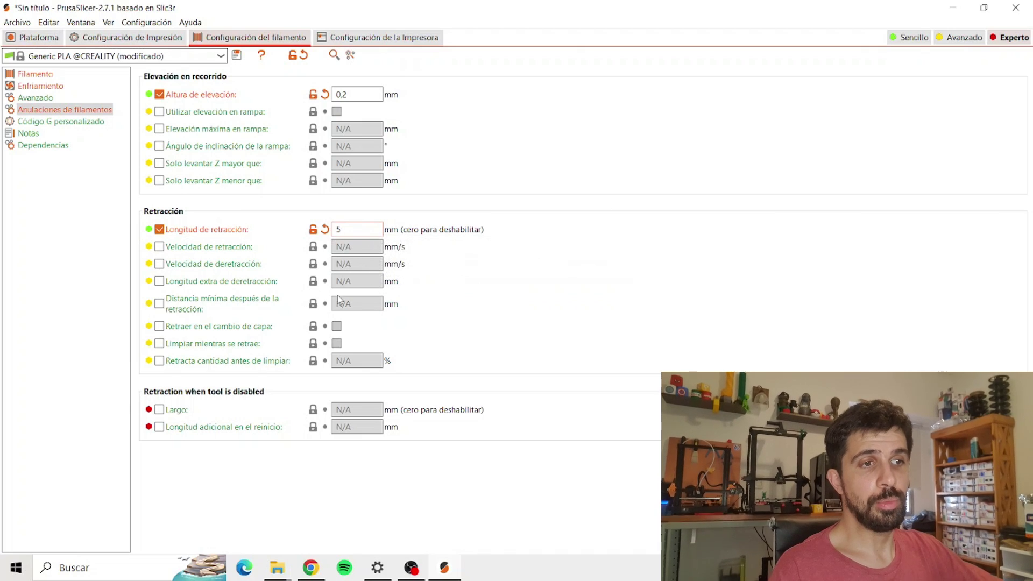
{"action": "left_click", "coordinate": [159, 246]}
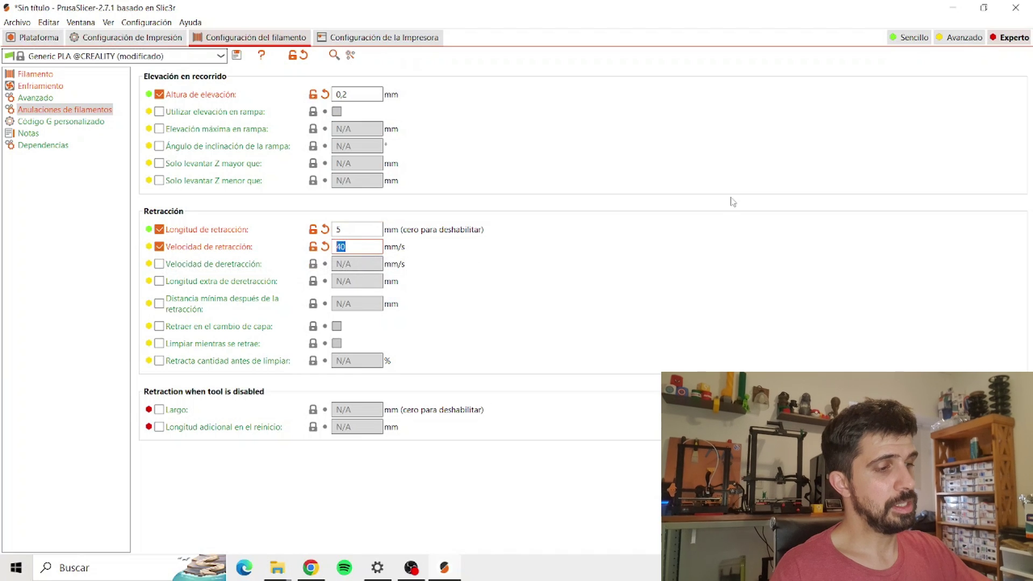
{"action": "type", "text": "25"}
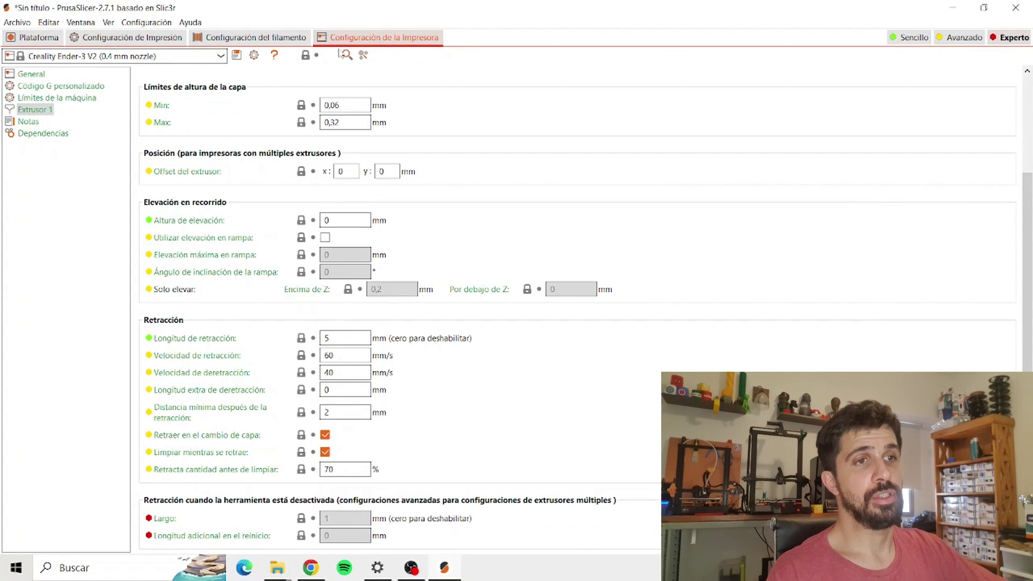
Look over the printer's general settings, including the G-code flavour, and its custom start and end G-code
{"action": "left_click", "coordinate": [35, 74]}
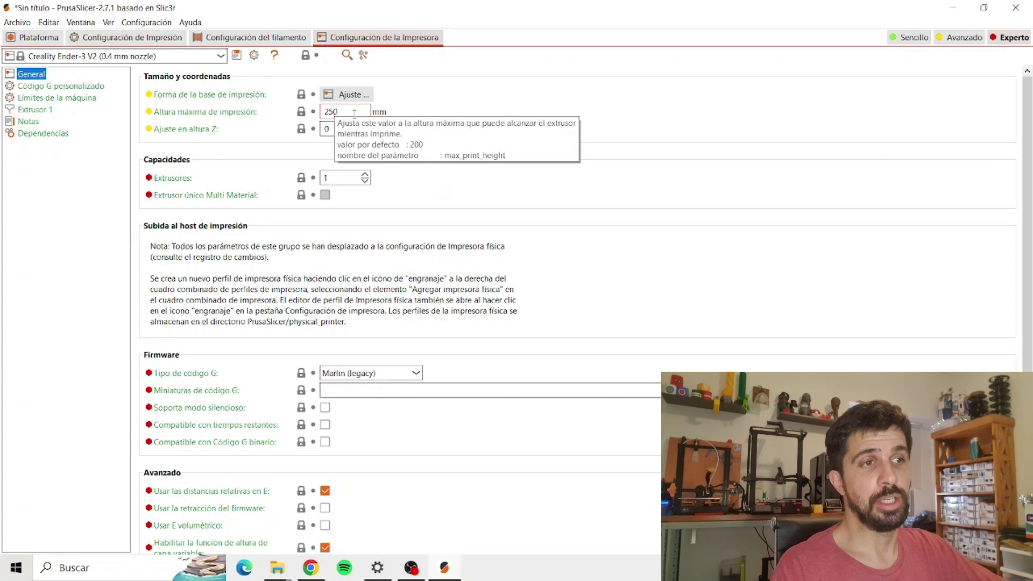
{"action": "scroll", "coordinate": [418, 343], "scroll_direction": "down", "scroll_amount": 1}
{"action": "left_click", "coordinate": [418, 344]}
{"action": "left_click", "coordinate": [417, 342]}
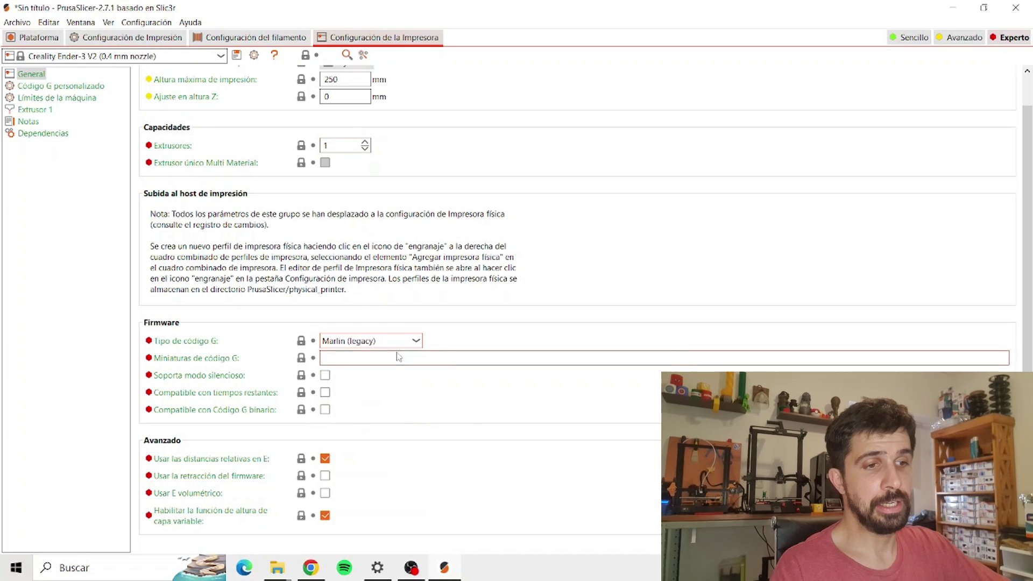
{"action": "scroll", "coordinate": [269, 268], "scroll_direction": "up", "scroll_amount": 1}
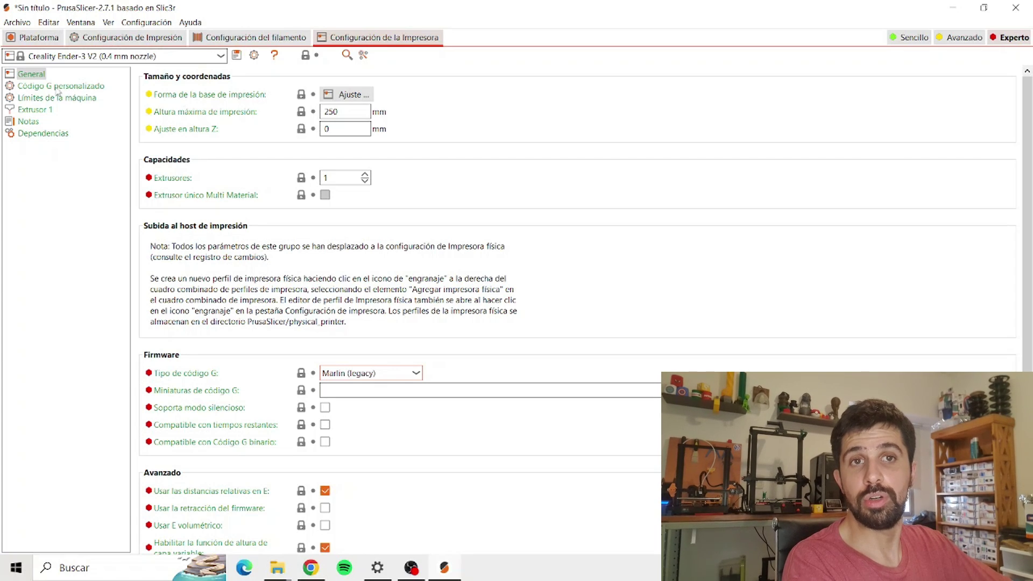
{"action": "left_click", "coordinate": [66, 87]}
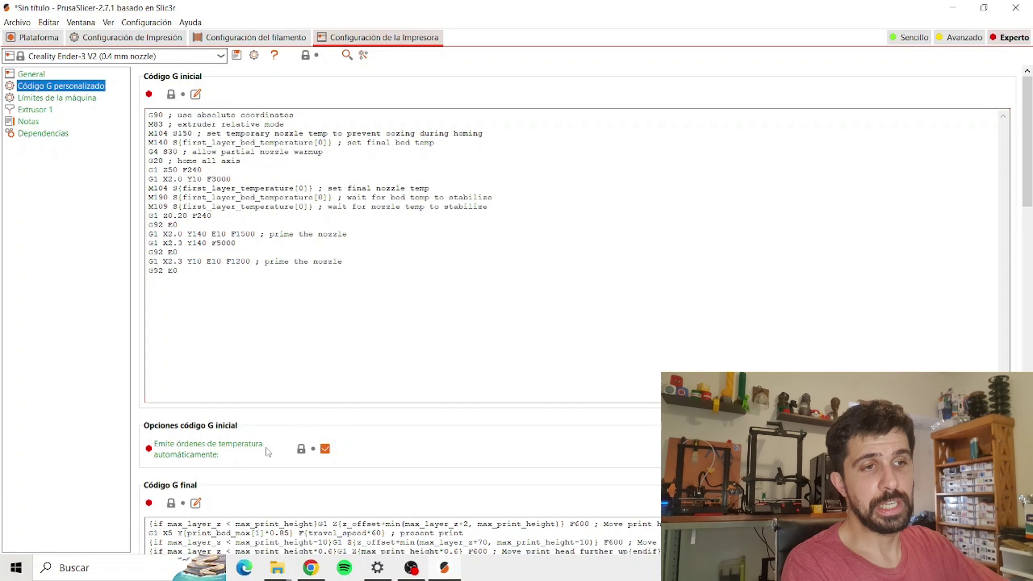
{"action": "left_click_drag", "start_coordinate": [149, 115], "coordinate": [243, 175]}
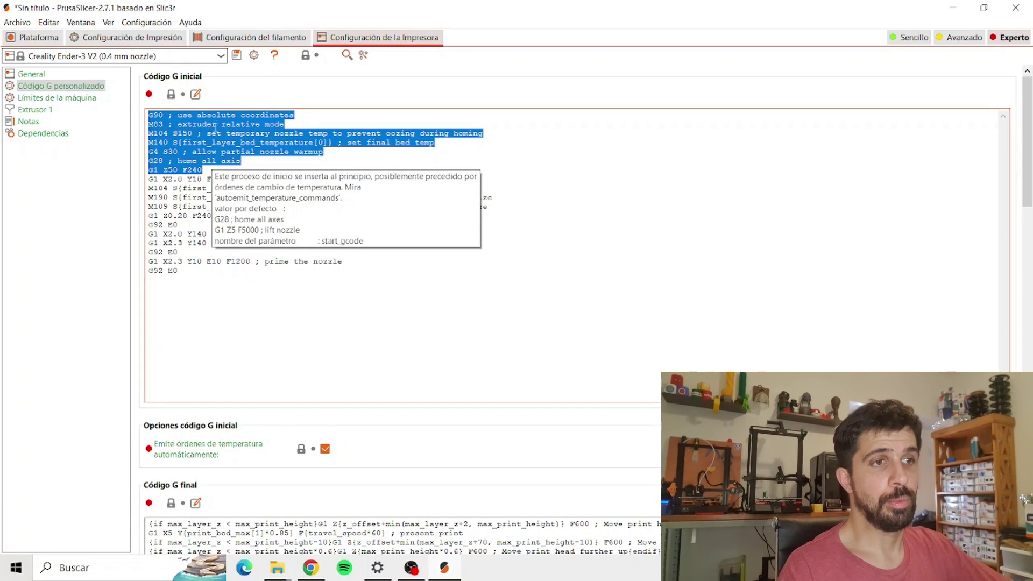
{"action": "left_click", "coordinate": [231, 215]}
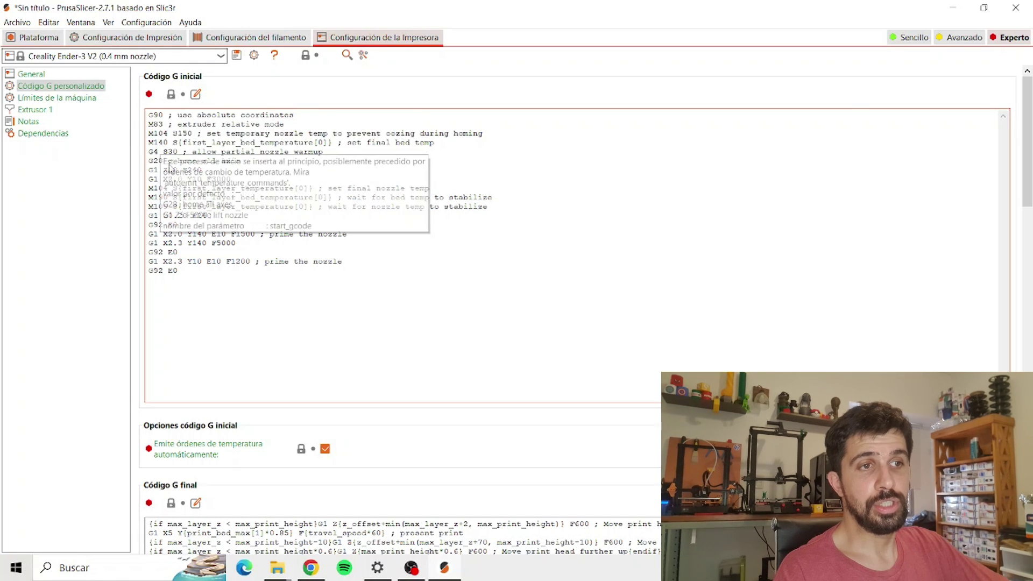
{"action": "left_click_drag", "start_coordinate": [1026, 179], "coordinate": [1026, 264]}
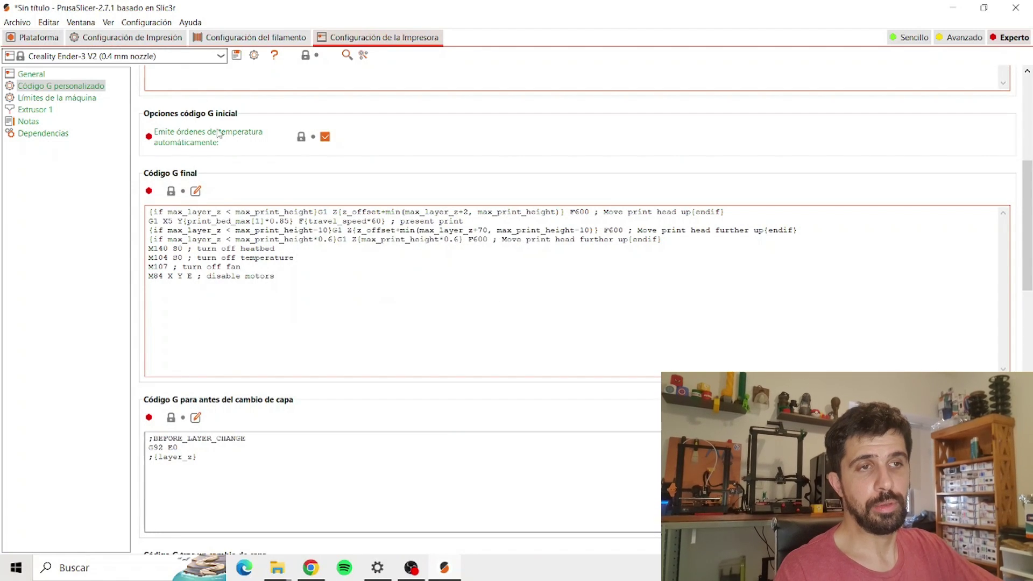
Examine the printer's machine limits, including the jerk limits, and the layer height and retraction settings of Extruder 1
{"action": "left_click", "coordinate": [59, 98]}
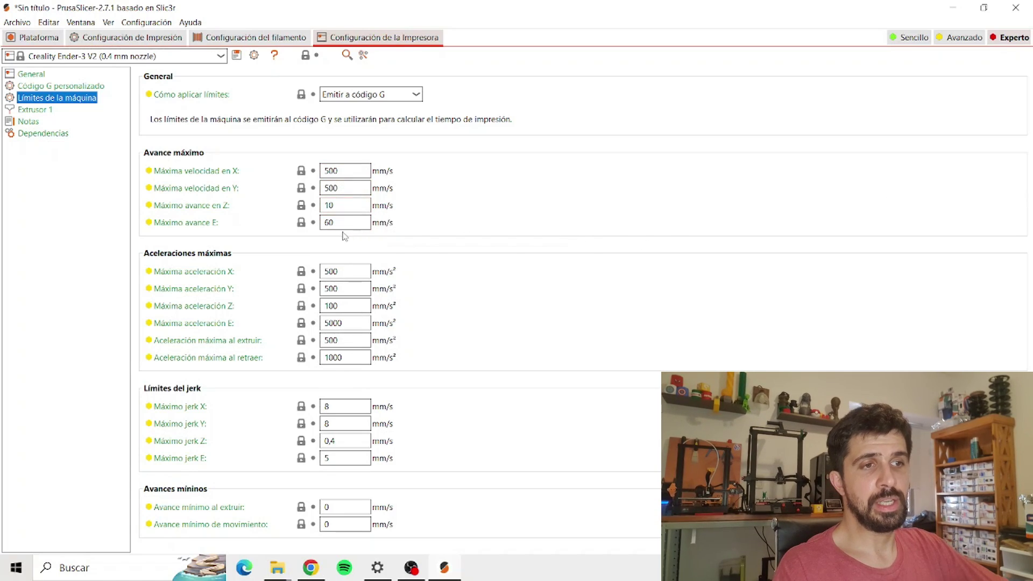
{"action": "left_click", "coordinate": [327, 406]}
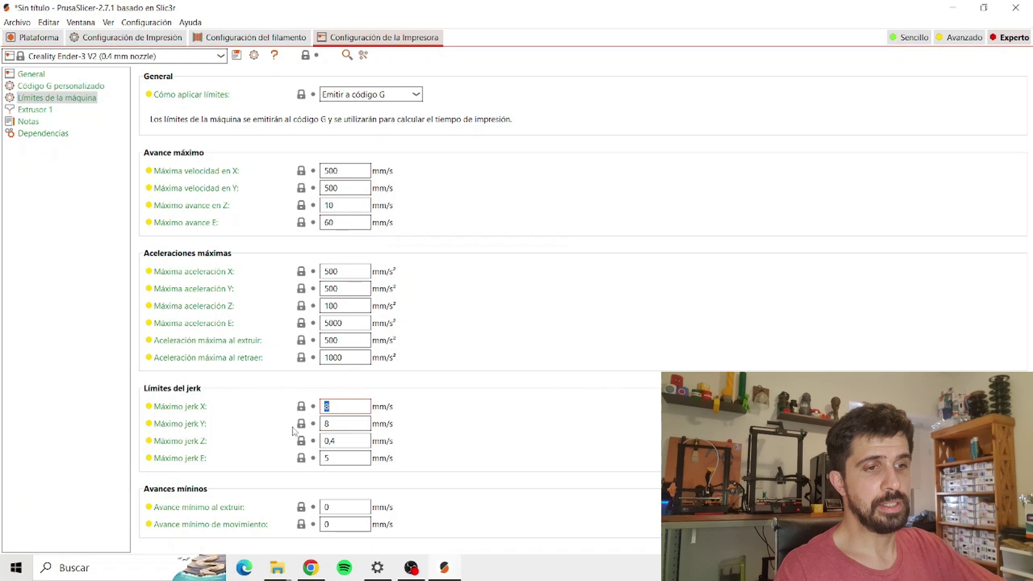
{"action": "left_click", "coordinate": [366, 459]}
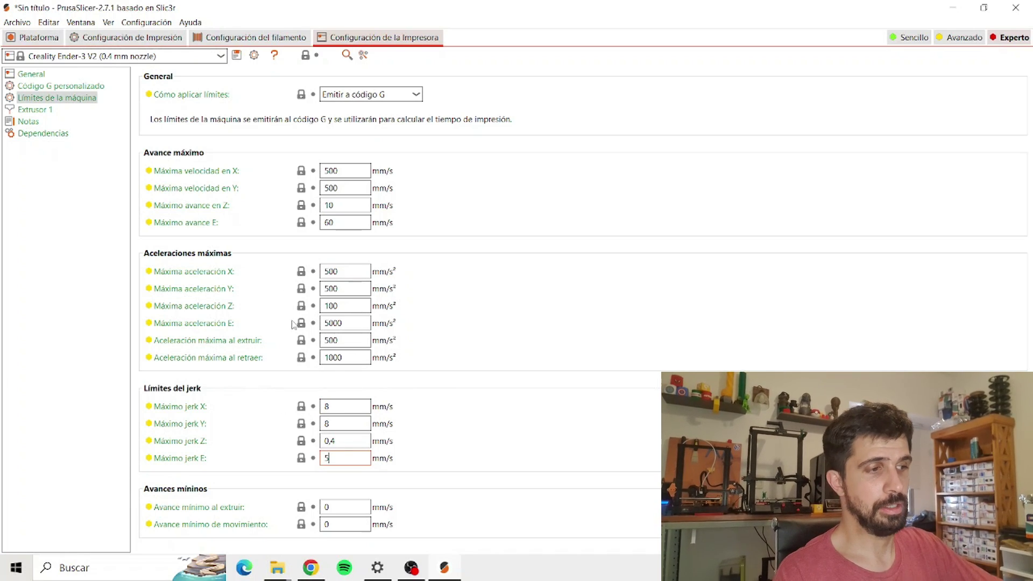
{"action": "left_click", "coordinate": [38, 110]}
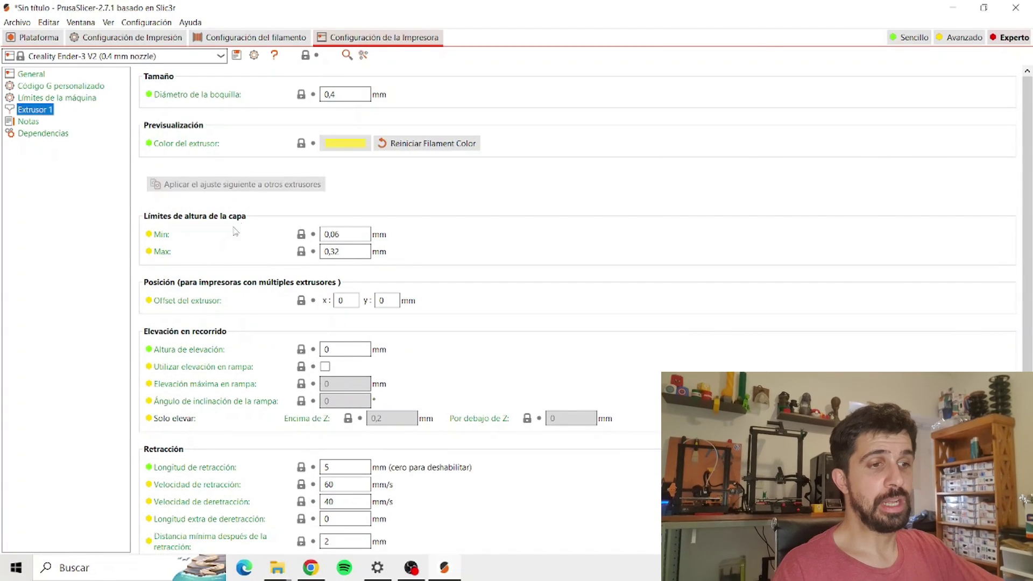
{"action": "scroll", "coordinate": [183, 251], "scroll_direction": "down", "scroll_amount": 5}
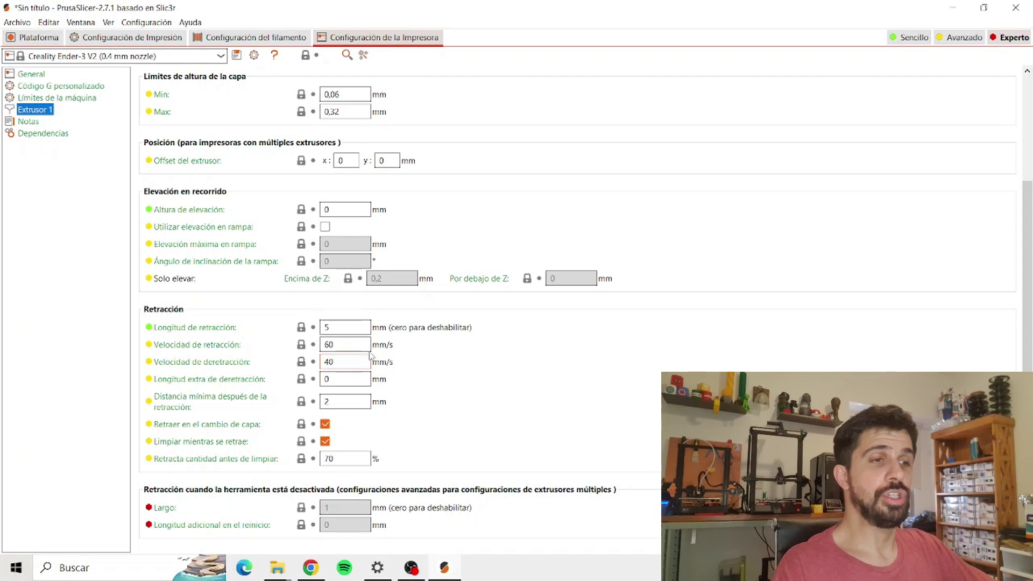
{"action": "left_click", "coordinate": [326, 327]}
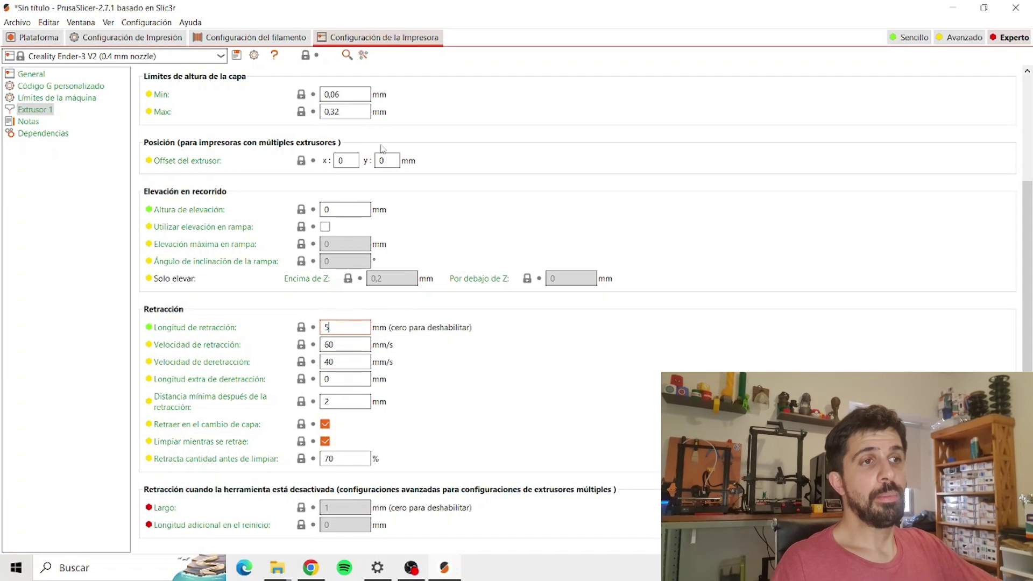
{"action": "left_click", "coordinate": [254, 39]}
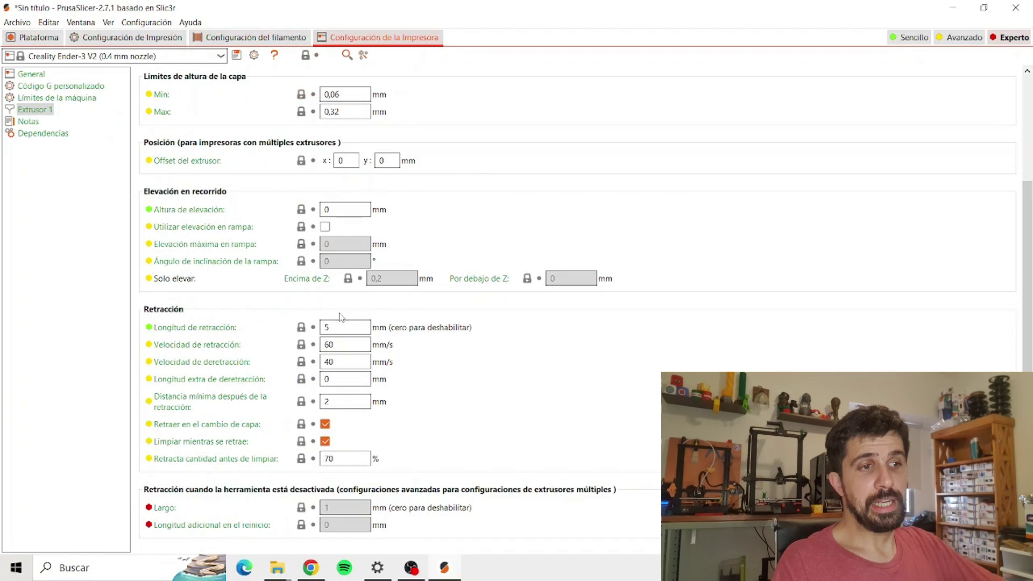
Set the printer's Extruder 1 retraction length to 0 mm and turn off retraction on layer change
{"action": "left_click", "coordinate": [359, 328]}
{"action": "left_click_drag", "start_coordinate": [359, 328], "coordinate": [196, 331]}
{"action": "type", "text": "0"}
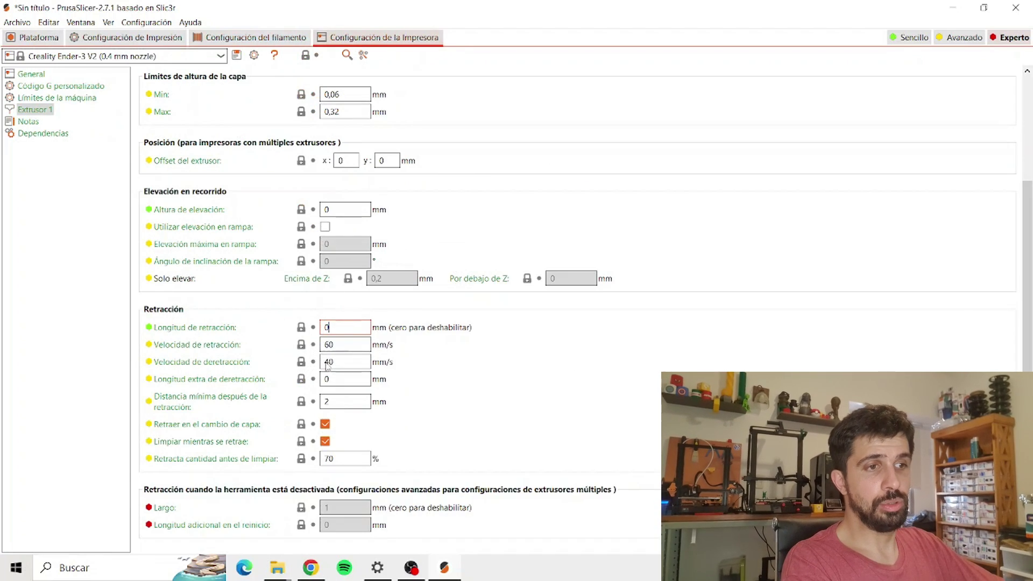
{"action": "left_click", "coordinate": [327, 426]}
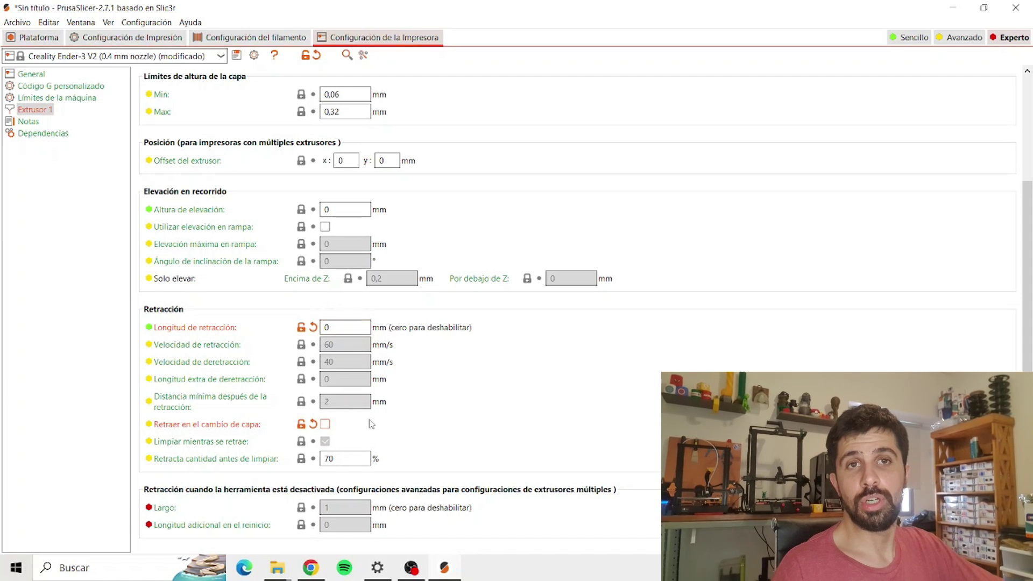
{"action": "scroll", "coordinate": [320, 336], "scroll_direction": "up", "scroll_amount": 5}
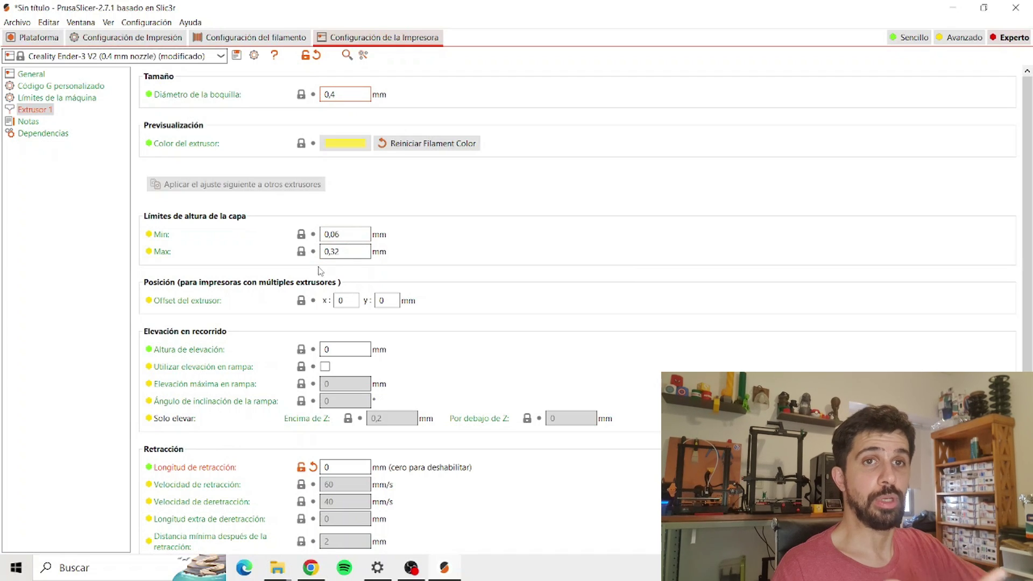
{"action": "scroll", "coordinate": [129, 235], "scroll_direction": "down", "scroll_amount": 3}
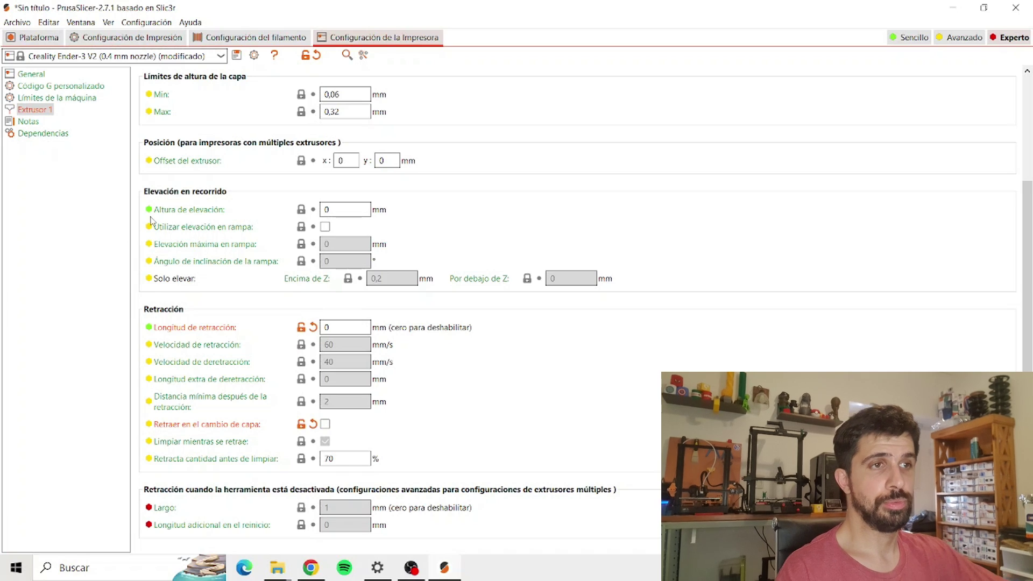
Save the modified PLA filament settings as a new preset named "PLA (Ender 3)" and select it among the user presets
{"action": "left_click", "coordinate": [248, 39]}
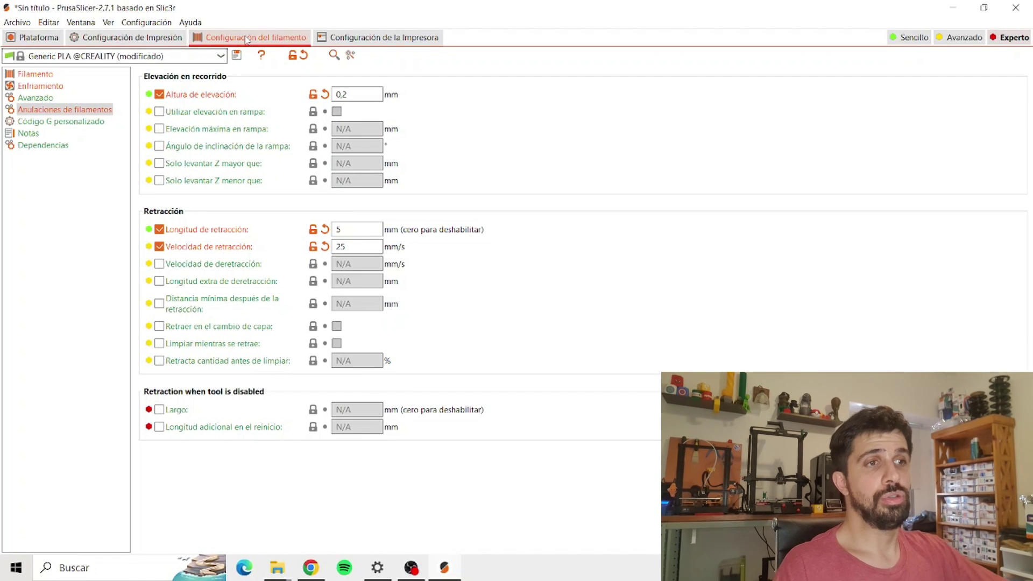
{"action": "left_click", "coordinate": [237, 58]}
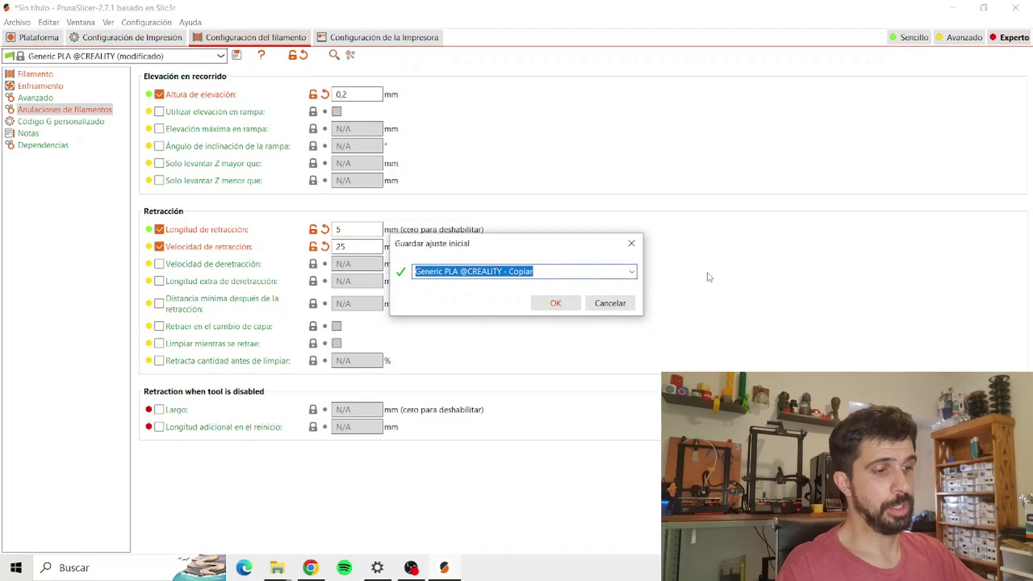
{"action": "type", "text": "PLA "}
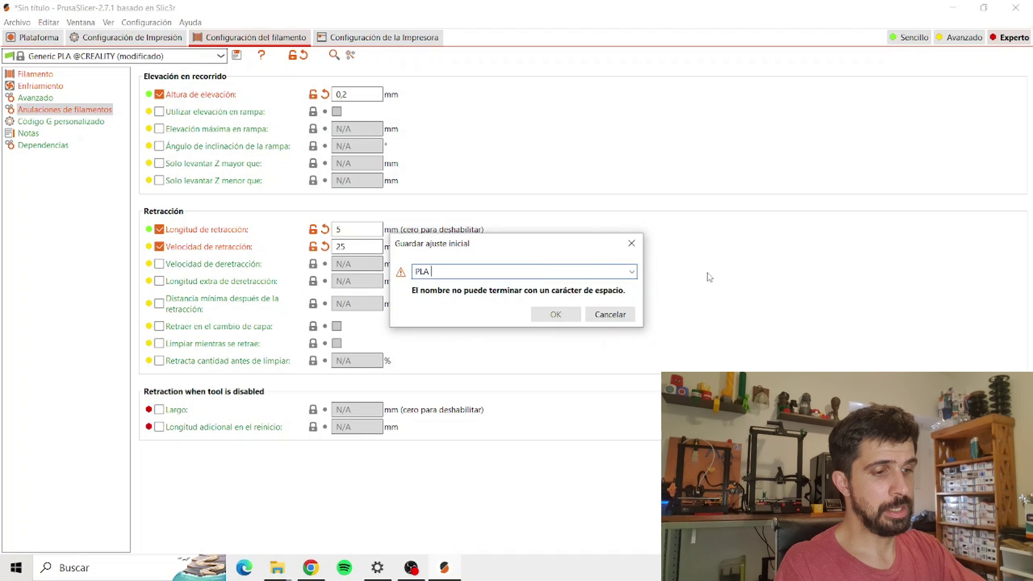
{"action": "type", "text": "(Ender 3)"}
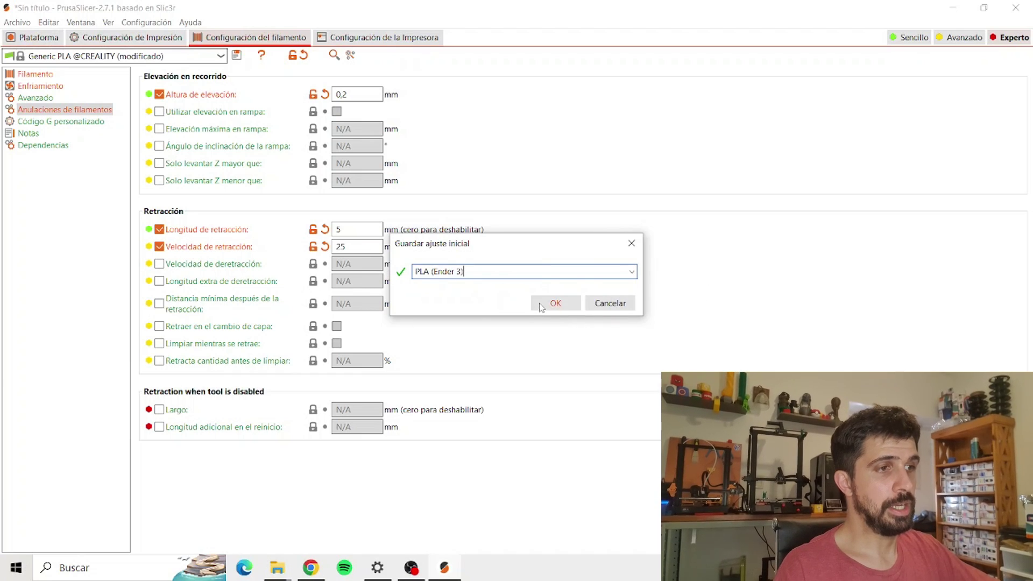
{"action": "left_click", "coordinate": [554, 304]}
{"action": "left_click", "coordinate": [221, 56]}
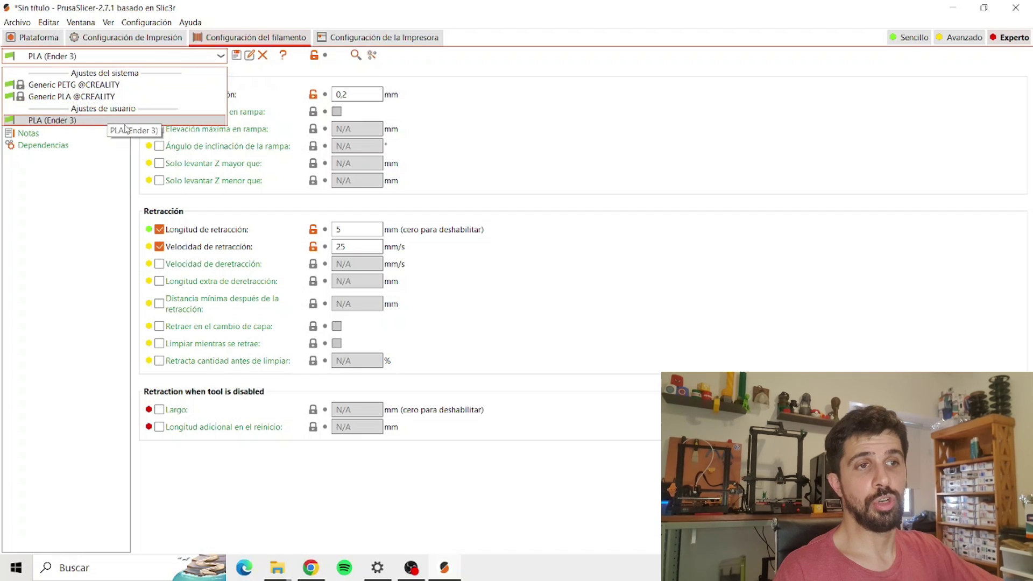
{"action": "left_click", "coordinate": [124, 120]}
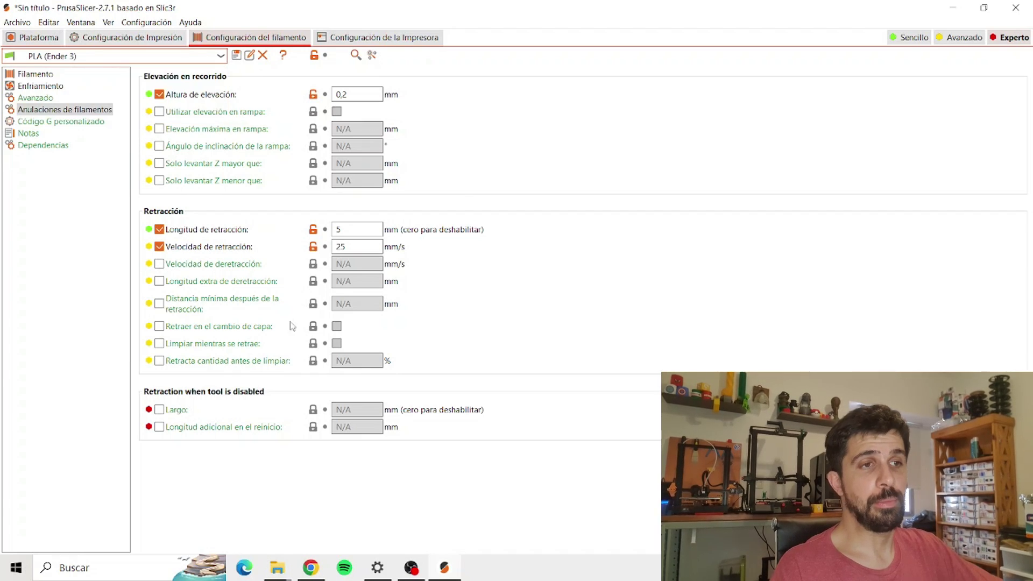
Set the filament's nozzle temperature to 210 °C for the first layer and 215 °C for the other layers
{"action": "left_click", "coordinate": [37, 75]}
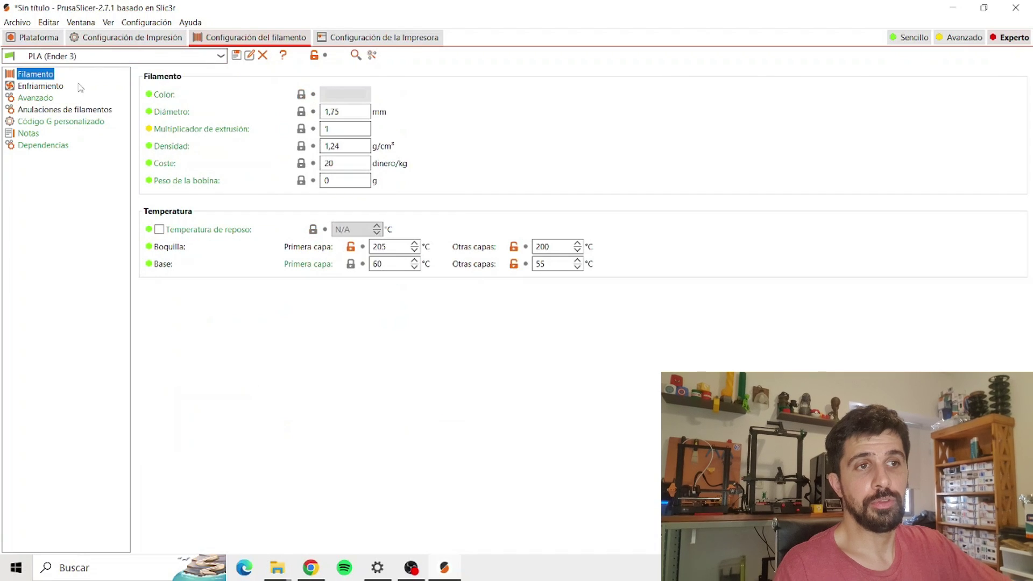
{"action": "left_click_drag", "start_coordinate": [381, 248], "coordinate": [391, 256]}
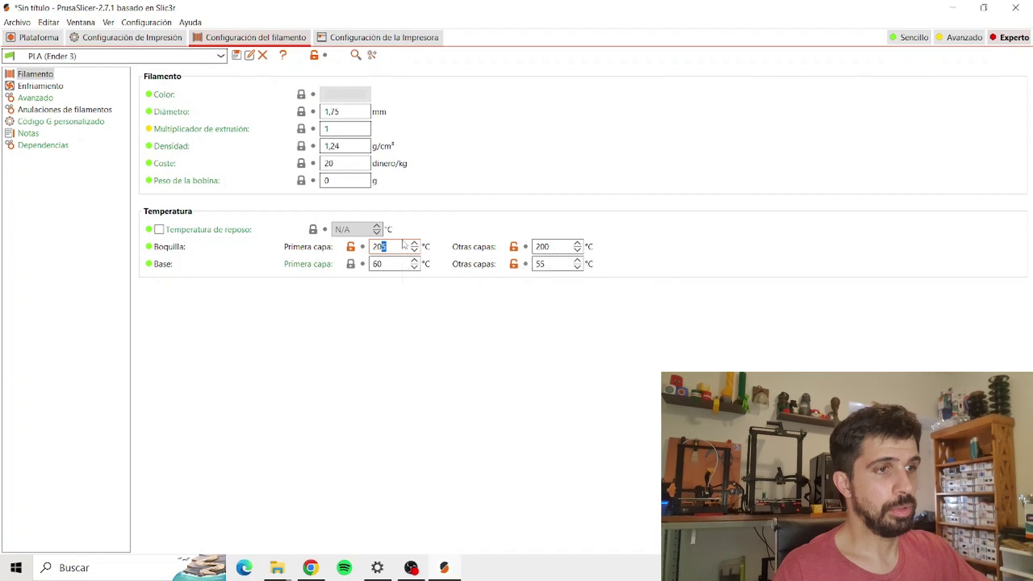
{"action": "key", "text": "BackSpace"}
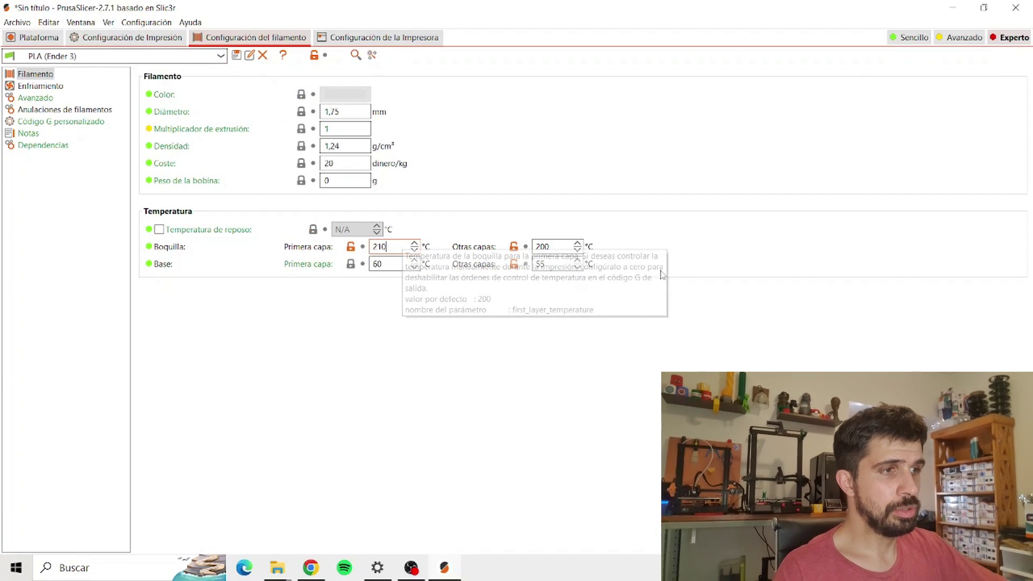
{"action": "left_click", "coordinate": [561, 247]}
{"action": "type", "text": "215"}
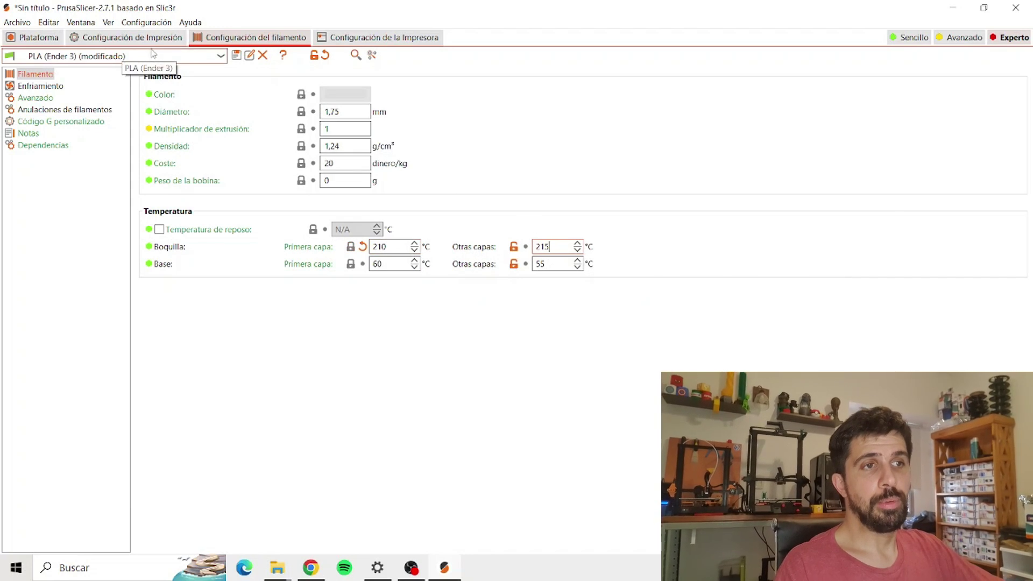
Save the modified filament settings as a new preset named "PLA marca A (Ender 3)" and switch back to the "PLA (Ender 3)" preset
{"action": "left_click", "coordinate": [237, 55]}
{"action": "triple_click", "coordinate": [436, 267]}
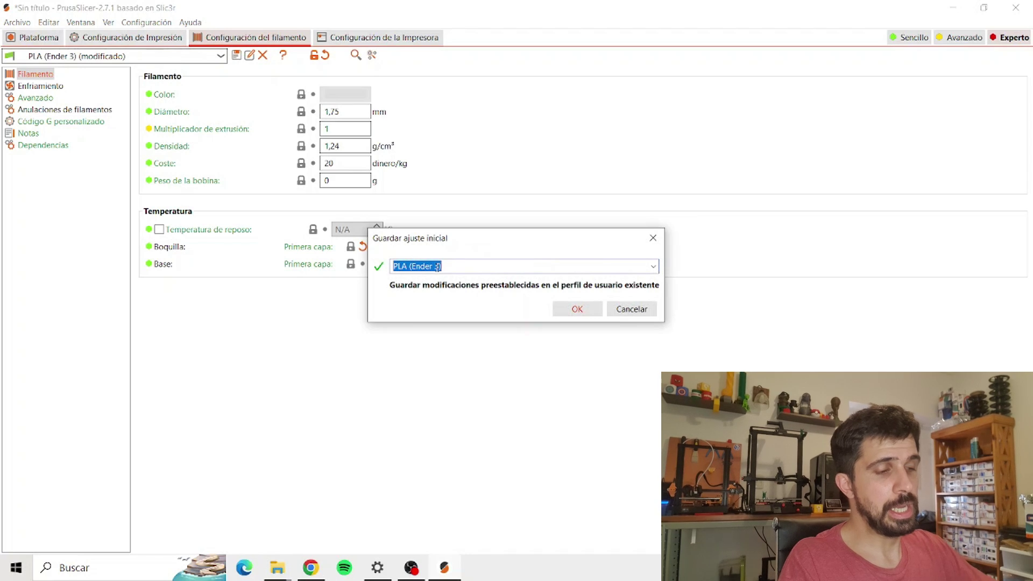
{"action": "left_click", "coordinate": [408, 265]}
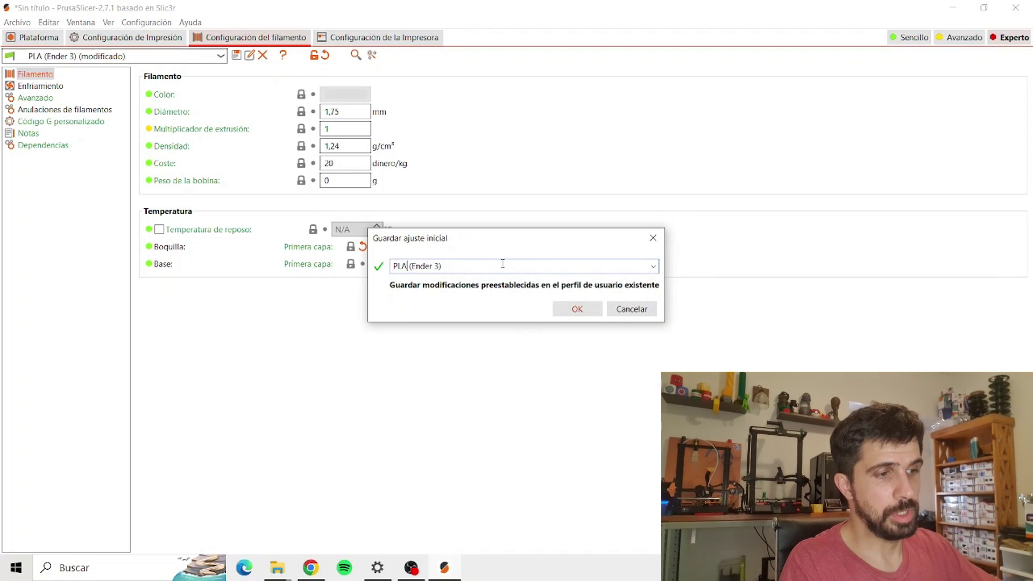
{"action": "type", "text": "marca A"}
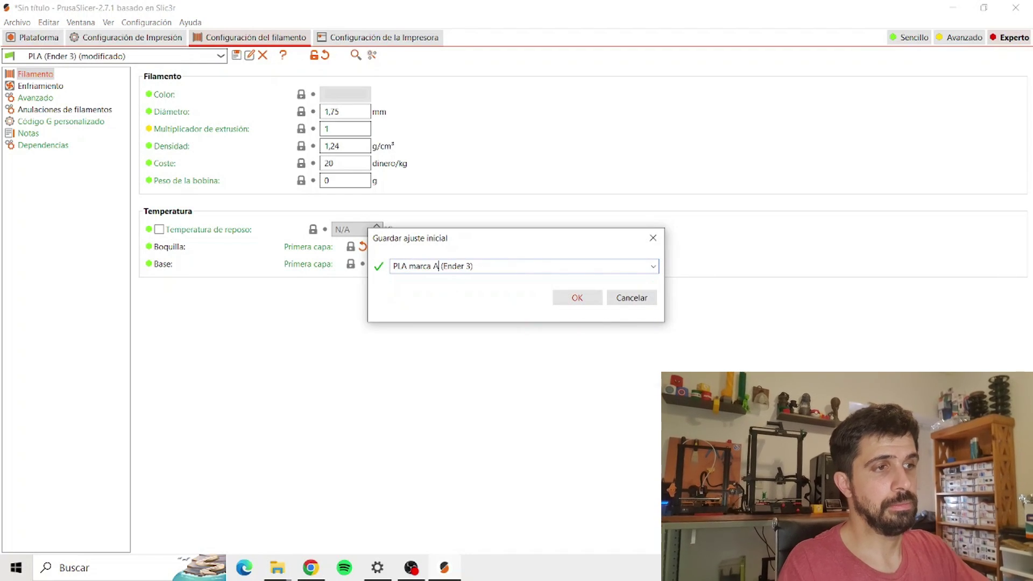
{"action": "key", "text": "Return"}
{"action": "left_click", "coordinate": [129, 56]}
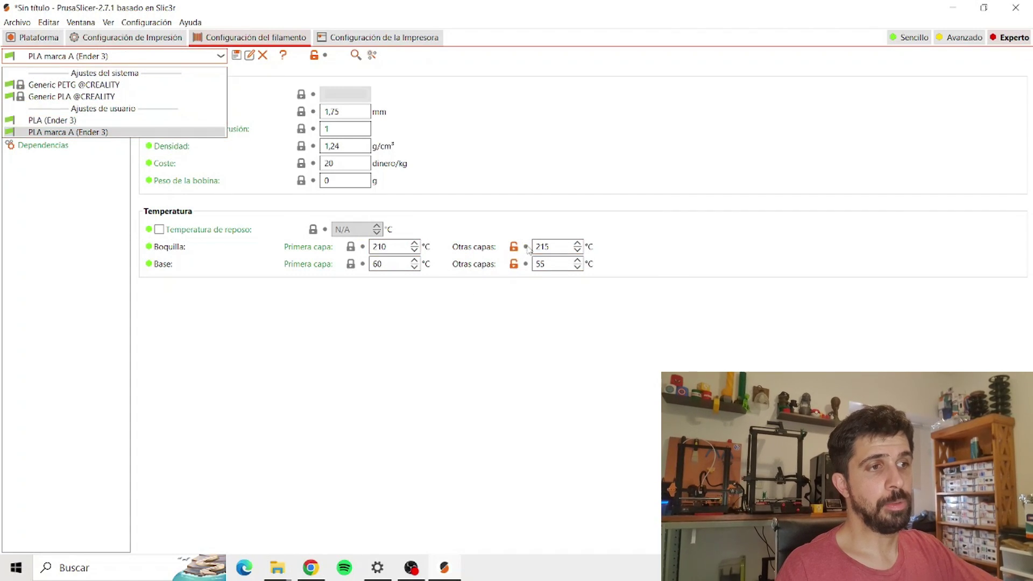
{"action": "left_click", "coordinate": [53, 120]}
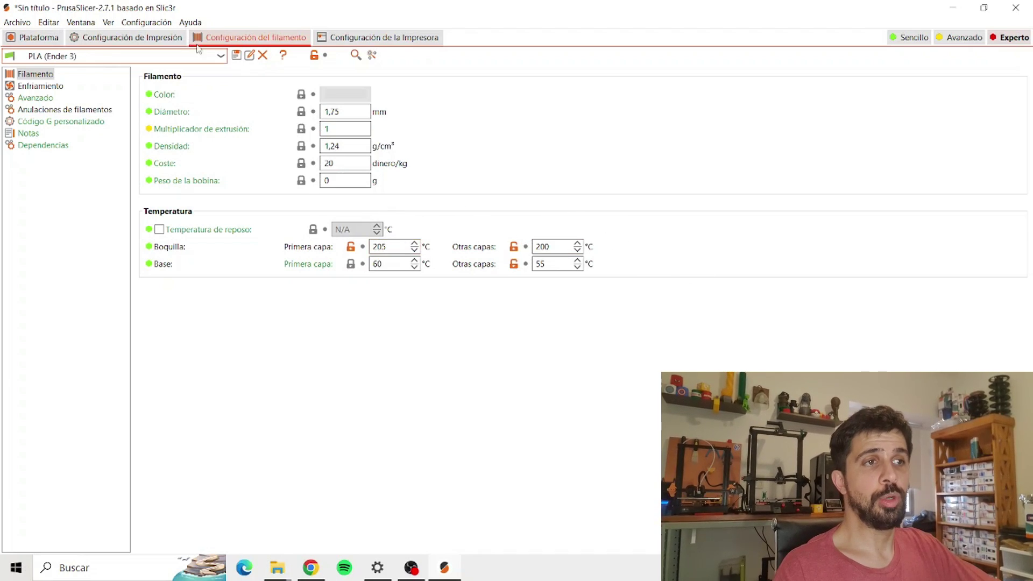
Save the modified print settings as a new preset named "Perfil 0.2mm Ender 3 (PLA)"
{"action": "left_click", "coordinate": [387, 37]}
{"action": "left_click", "coordinate": [146, 42]}
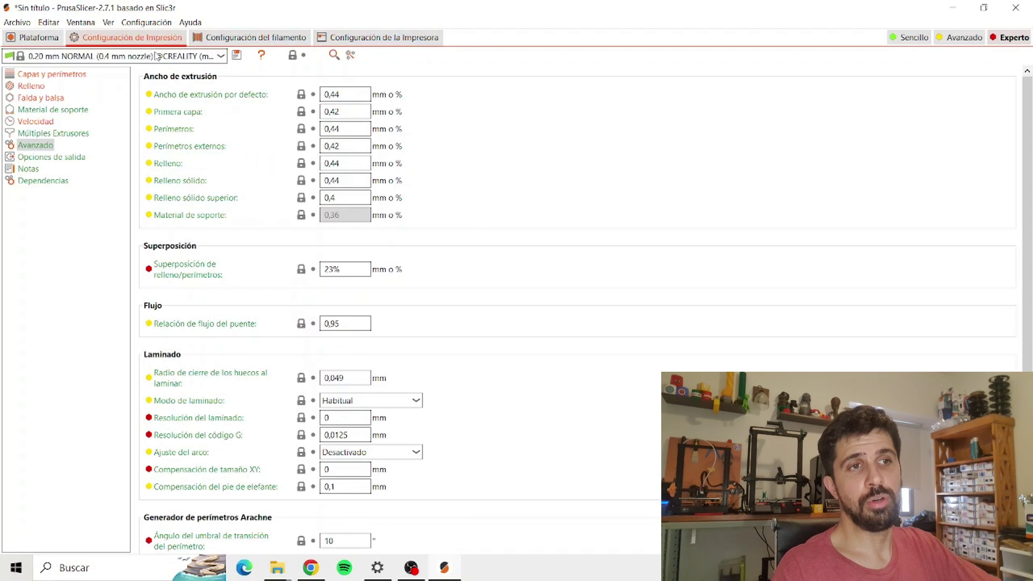
{"action": "left_click", "coordinate": [342, 42]}
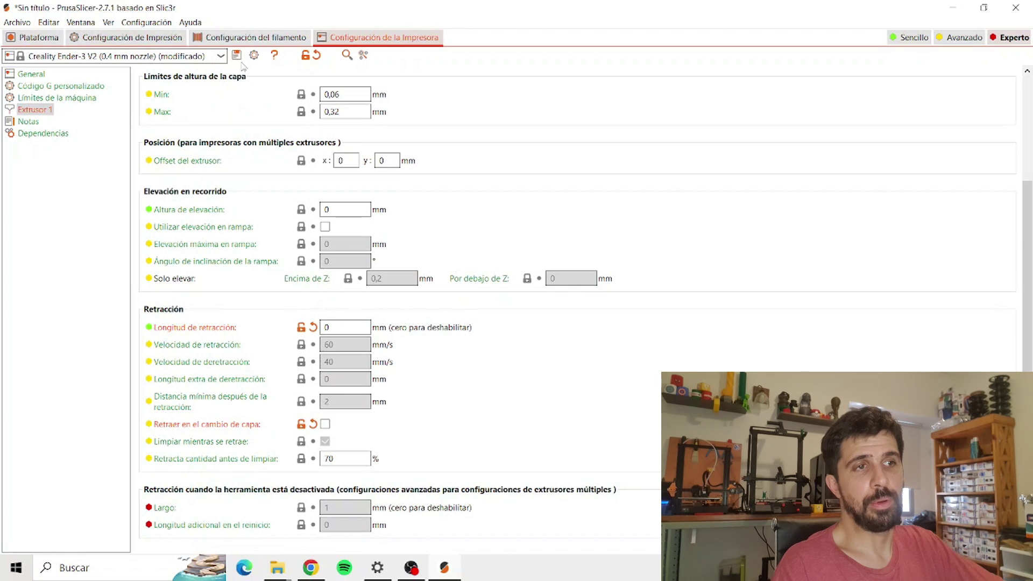
{"action": "key", "text": "ctrl+2"}
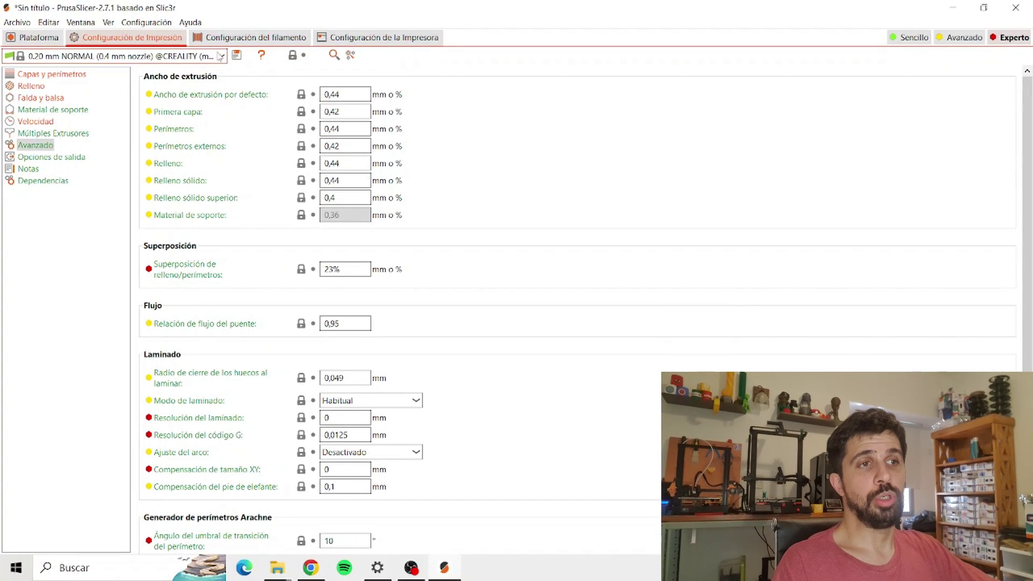
{"action": "left_click", "coordinate": [237, 59]}
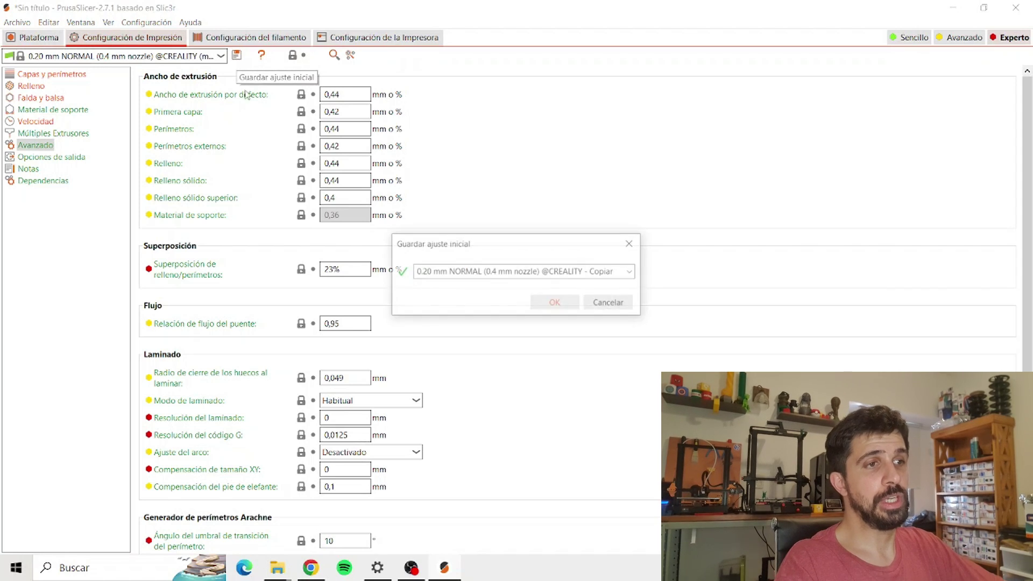
{"action": "triple_click", "coordinate": [603, 270]}
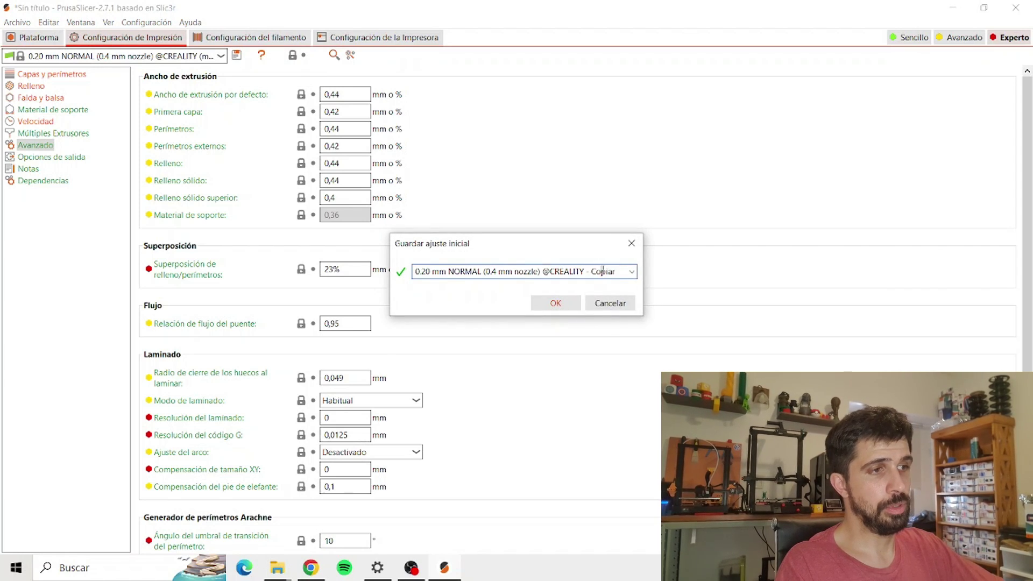
{"action": "type", "text": "Perfi"}
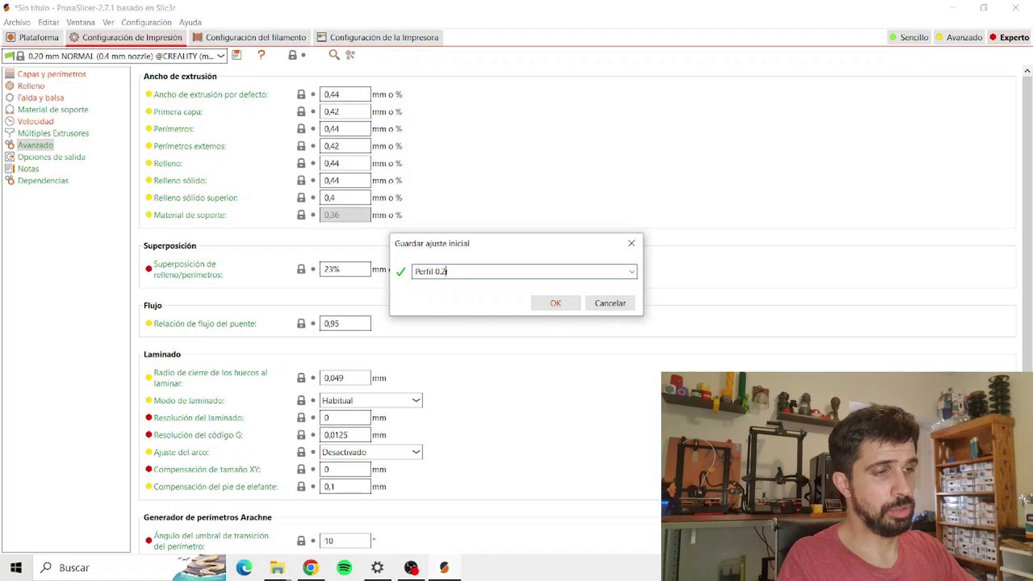
{"action": "type", "text": "l 0.2"}
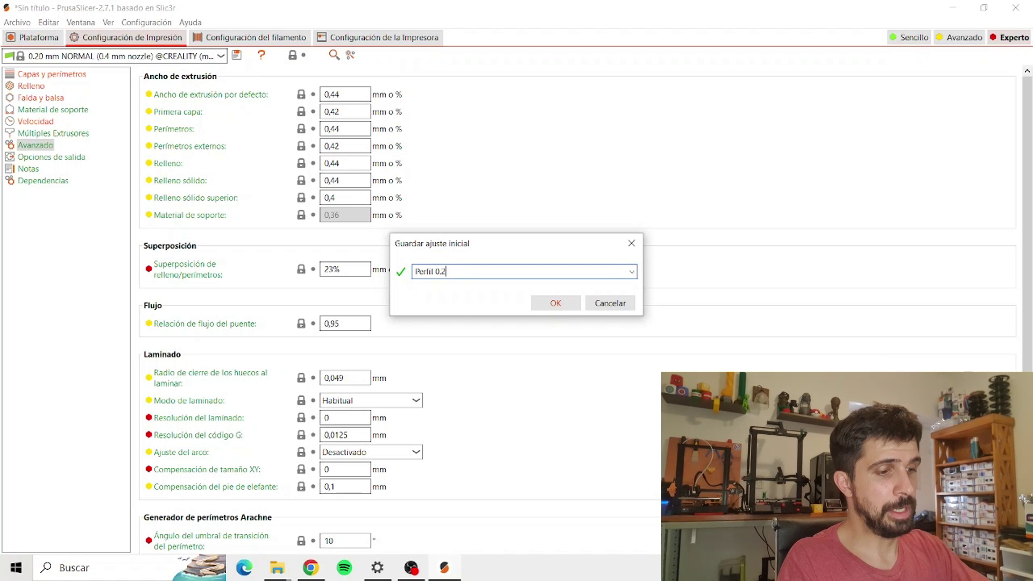
{"action": "type", "text": "mm Ender 3 (PLA"}
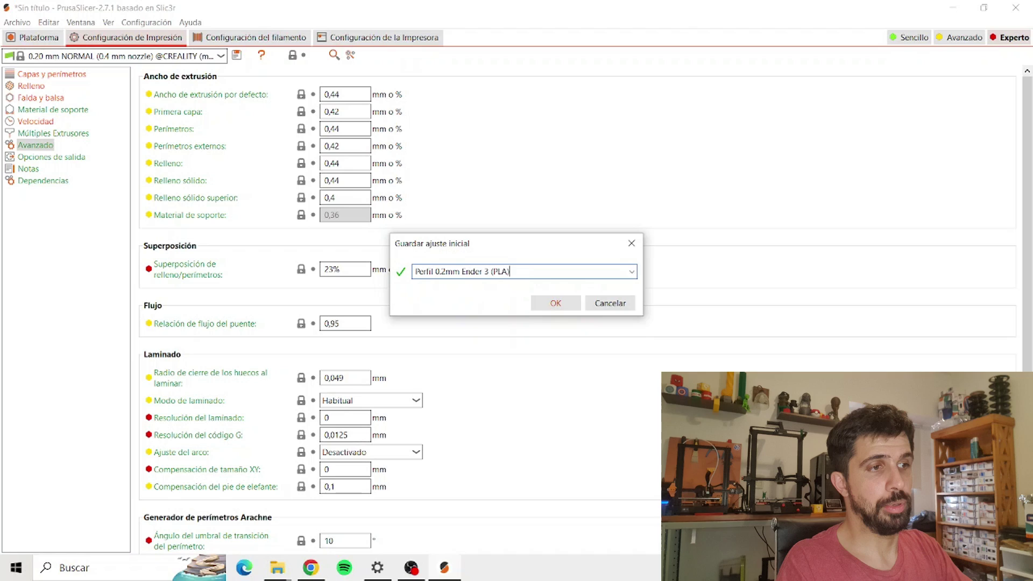
{"action": "key", "text": "Return"}
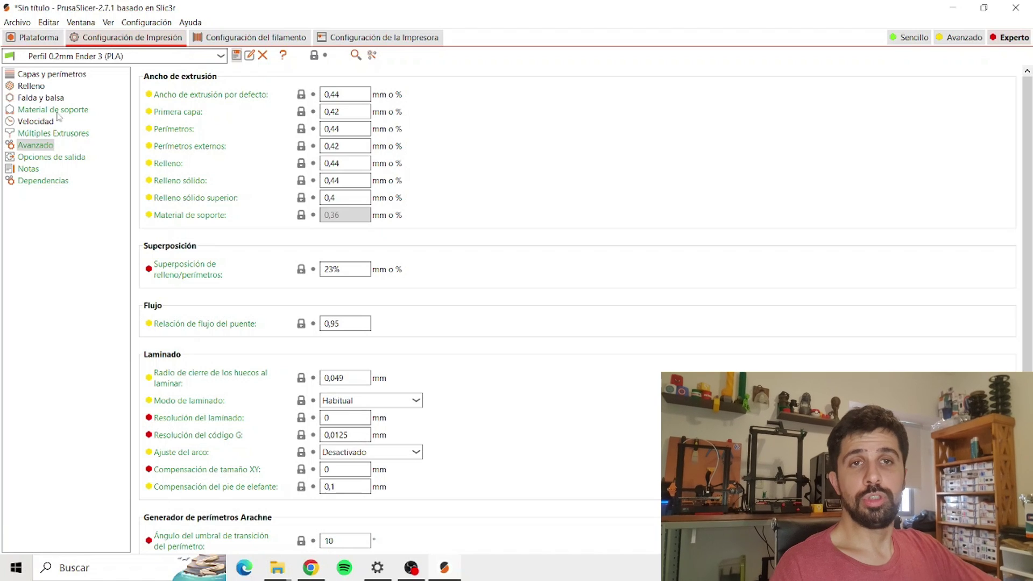
{"action": "left_click", "coordinate": [338, 95]}
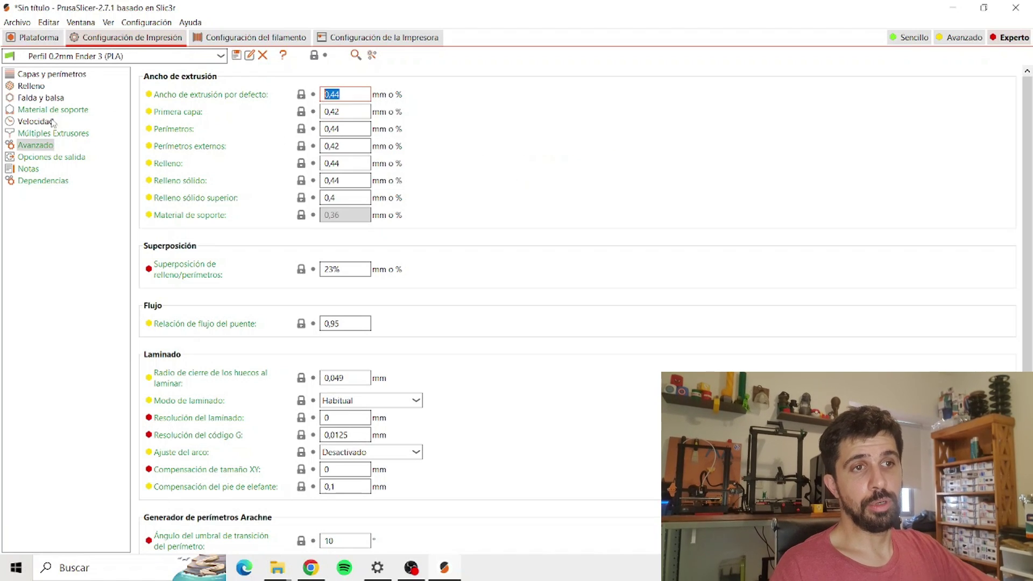
{"action": "left_click", "coordinate": [36, 122]}
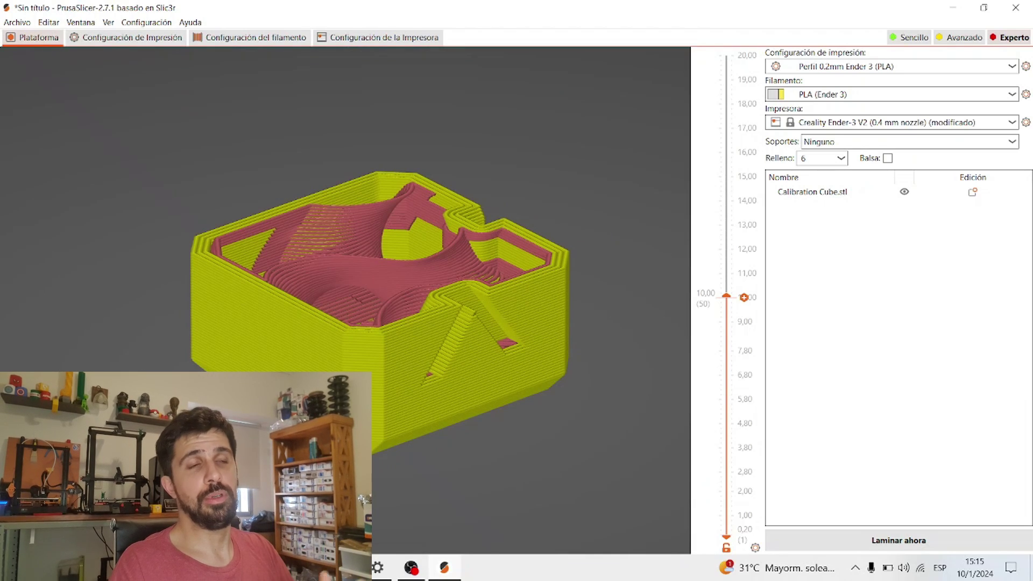
Slice the calibration cube with the saved presets and lower the layer preview to 8.60 mm to expose the infill
{"action": "left_click", "coordinate": [993, 536]}
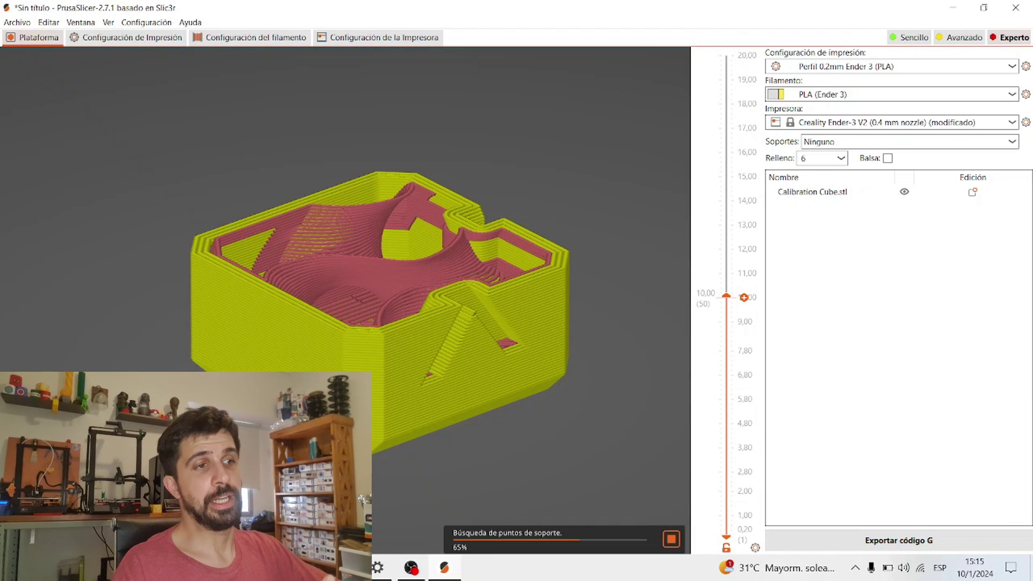
{"action": "scroll", "coordinate": [659, 317], "scroll_direction": "down", "scroll_amount": 4}
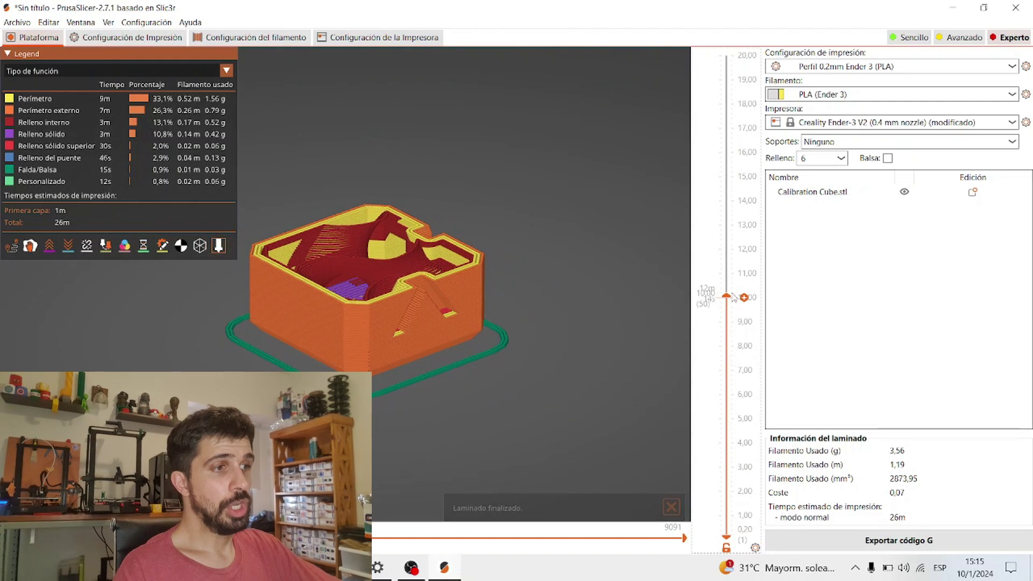
{"action": "left_click_drag", "start_coordinate": [726, 297], "coordinate": [726, 329]}
{"action": "scroll", "coordinate": [468, 274], "scroll_direction": "up", "scroll_amount": 3}
{"action": "left_click_drag", "start_coordinate": [468, 275], "coordinate": [113, 69]}
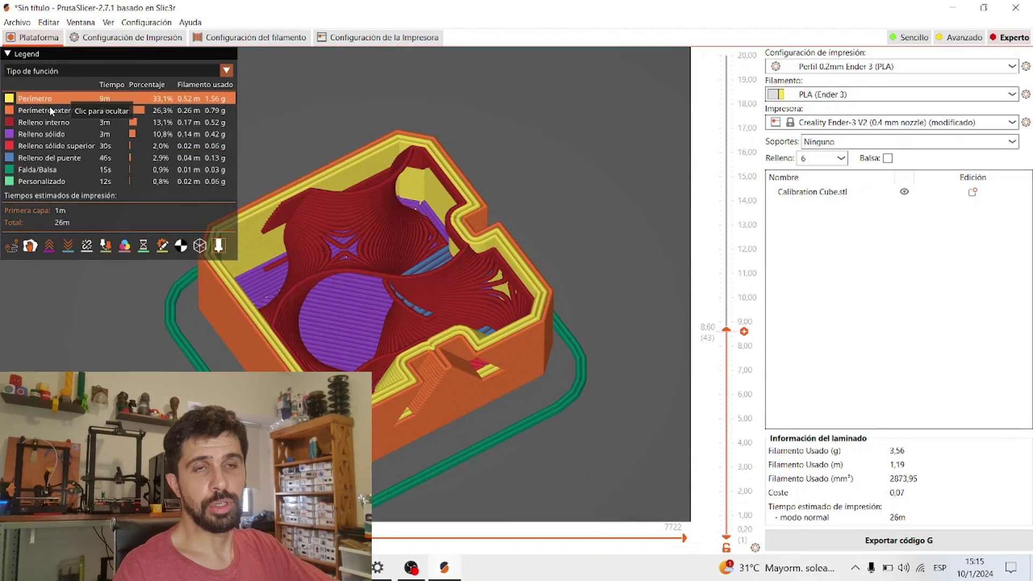
Examine the cube's perimeters, infill and solid layers by feature type, raising the layer preview through 15.20 mm to 19.40 mm
{"action": "right_click_drag", "start_coordinate": [368, 182], "coordinate": [405, 178]}
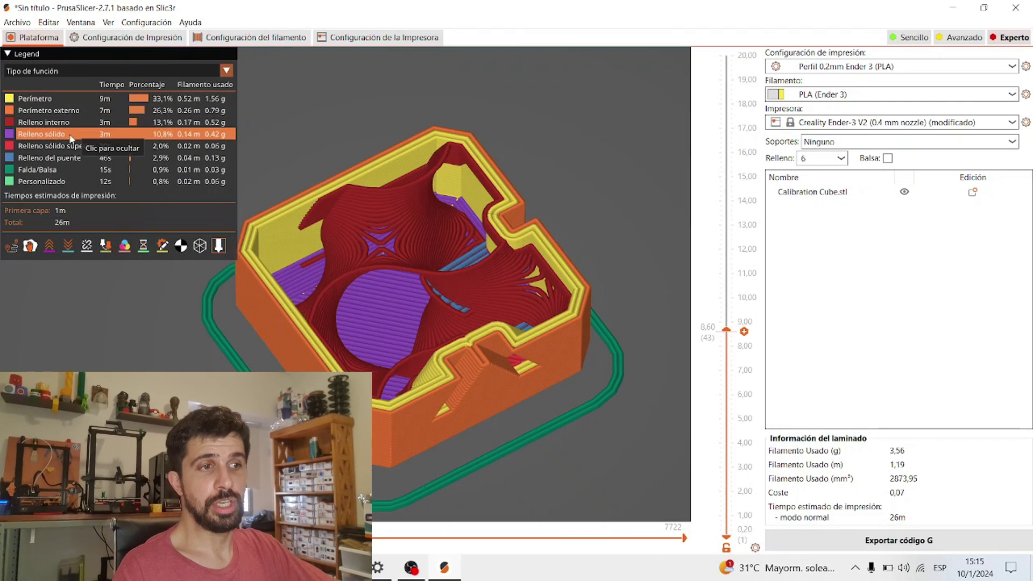
{"action": "scroll", "coordinate": [375, 320], "scroll_direction": "up", "scroll_amount": 3}
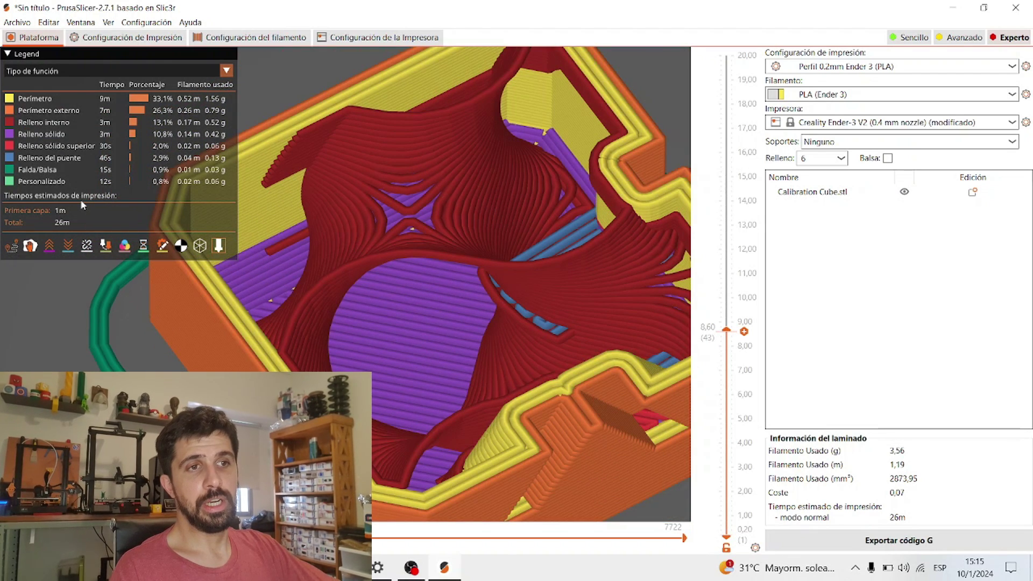
{"action": "scroll", "coordinate": [371, 296], "scroll_direction": "down", "scroll_amount": 2}
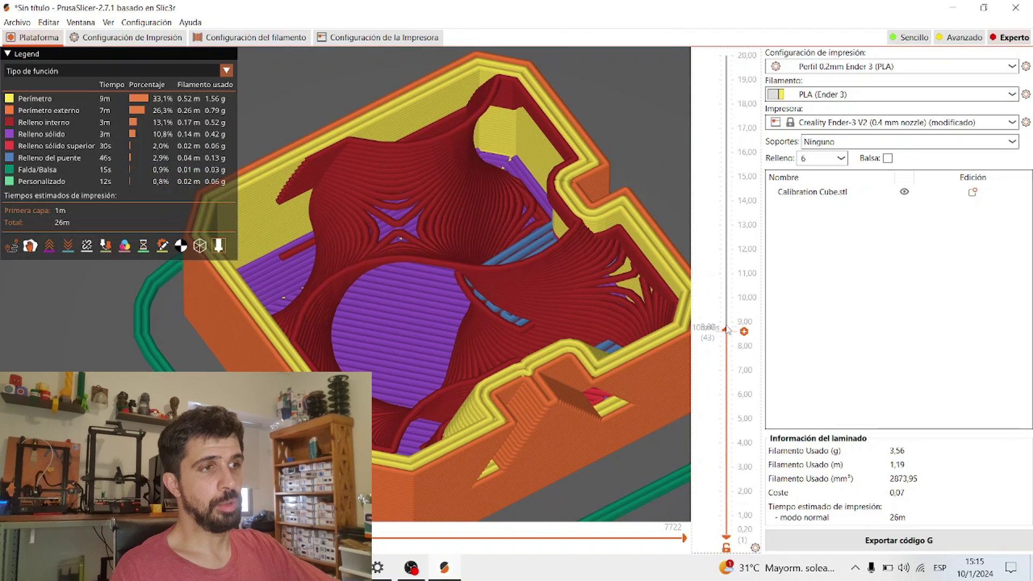
{"action": "left_click_drag", "start_coordinate": [726, 330], "coordinate": [715, 176]}
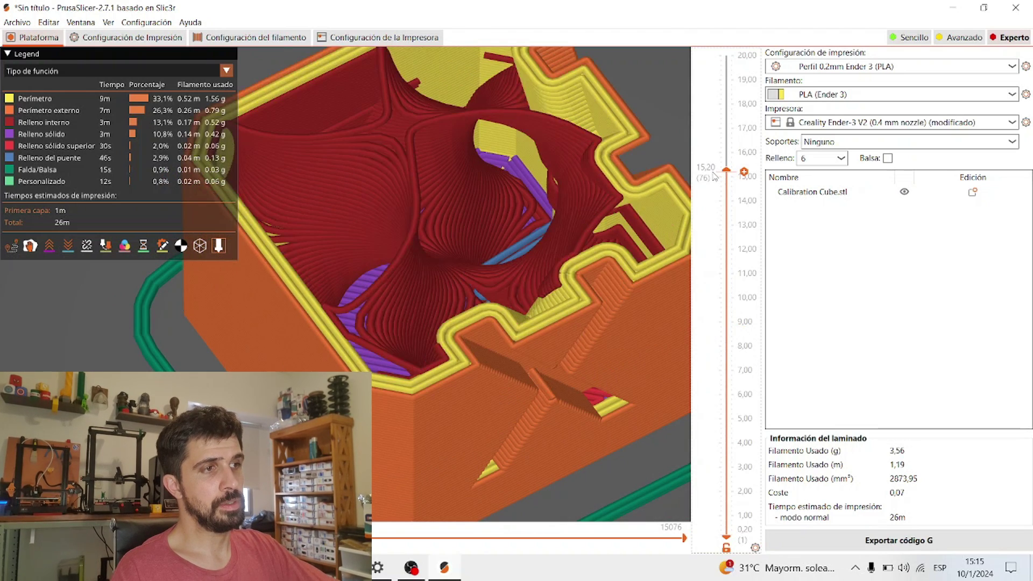
{"action": "scroll", "coordinate": [456, 381], "scroll_direction": "up", "scroll_amount": 3}
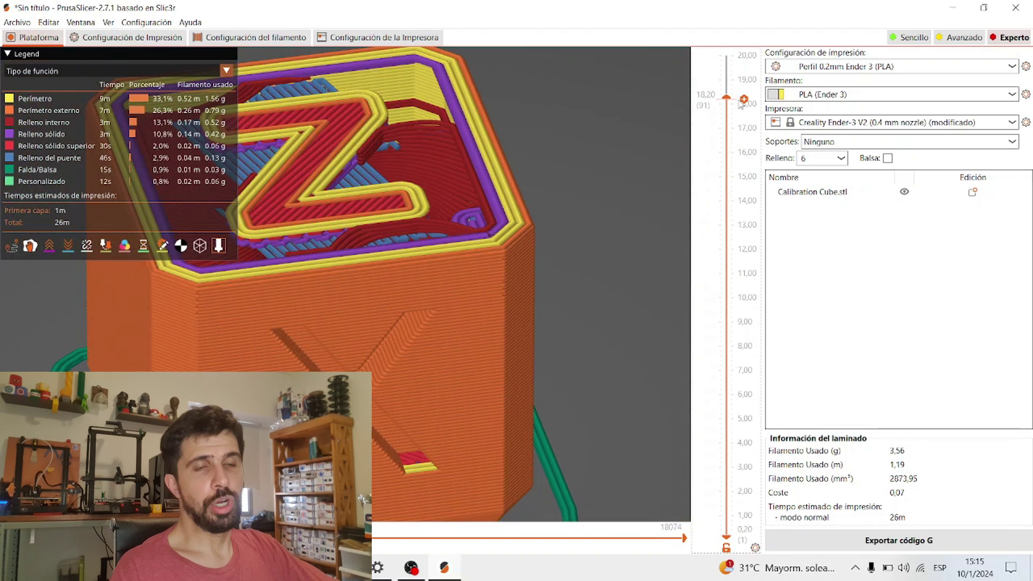
{"action": "left_click_drag", "start_coordinate": [728, 99], "coordinate": [741, 70]}
{"action": "scroll", "coordinate": [378, 230], "scroll_direction": "down", "scroll_amount": 4}
{"action": "scroll", "coordinate": [376, 228], "scroll_direction": "down", "scroll_amount": 3}
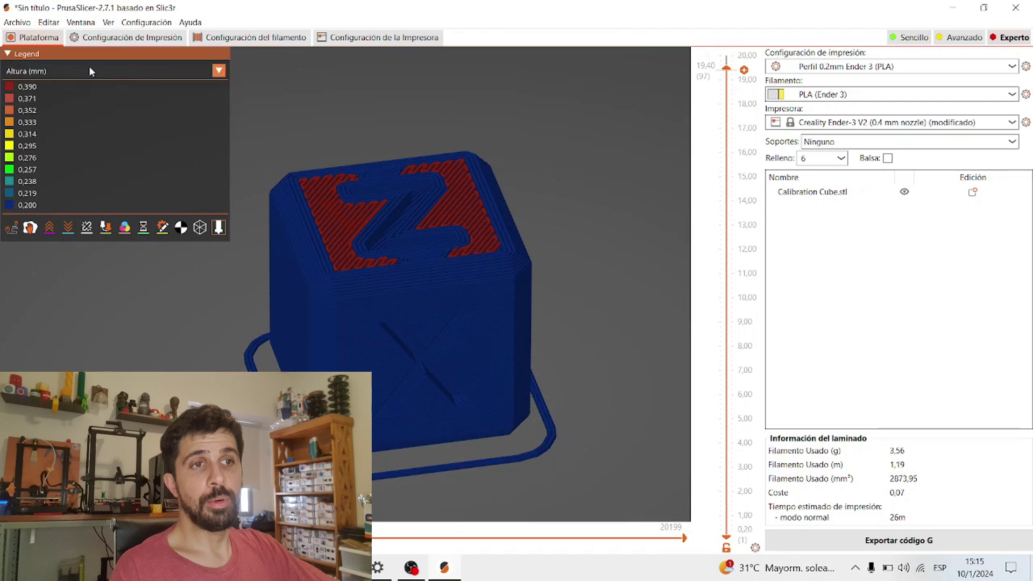
Show all layers up to 20.00 mm, colour the preview by temperature, and compare the first layer with the layers up to 5.00 mm
{"action": "left_click", "coordinate": [89, 71]}
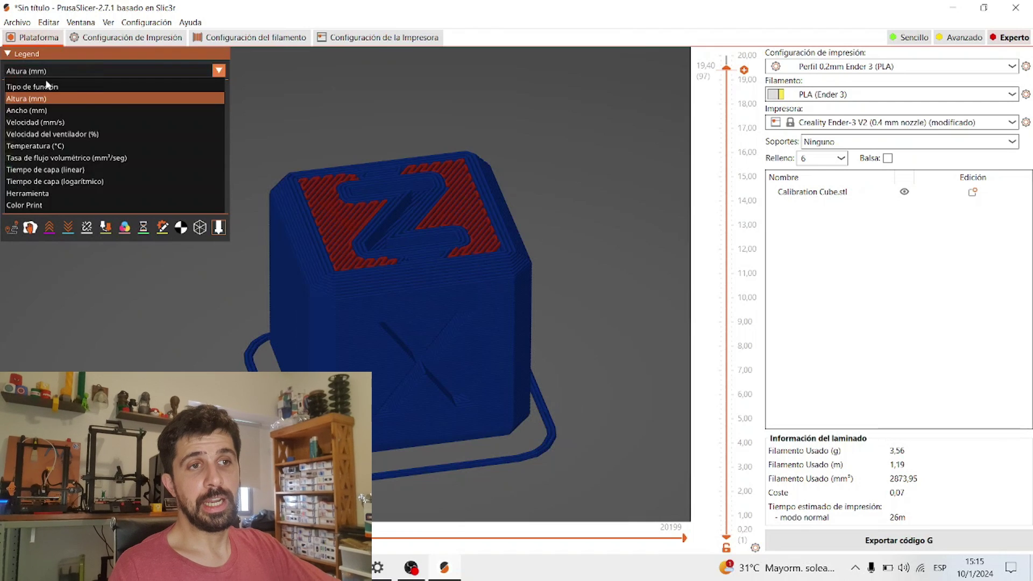
{"action": "left_click_drag", "start_coordinate": [726, 67], "coordinate": [748, 51]}
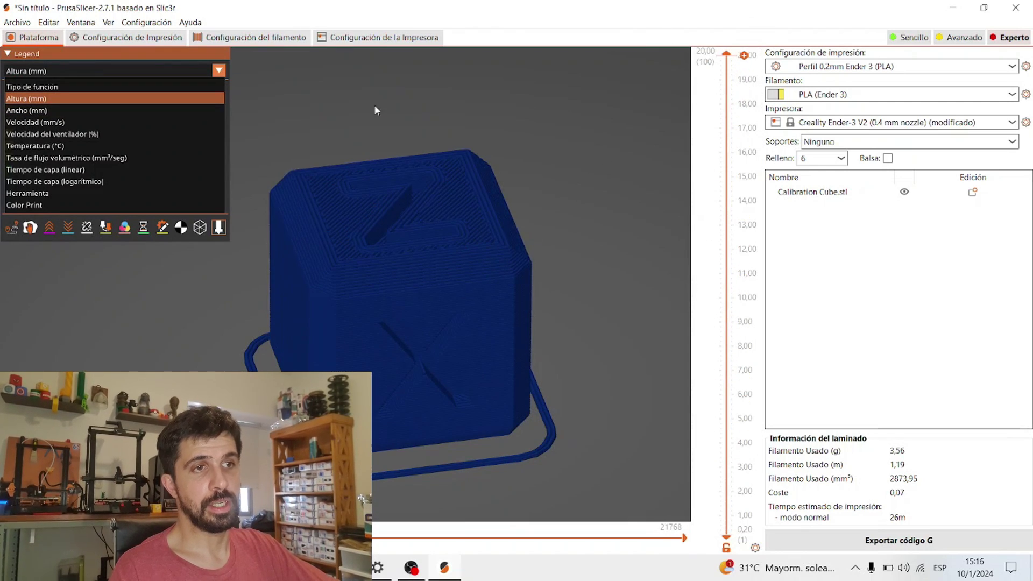
{"action": "left_click", "coordinate": [89, 146]}
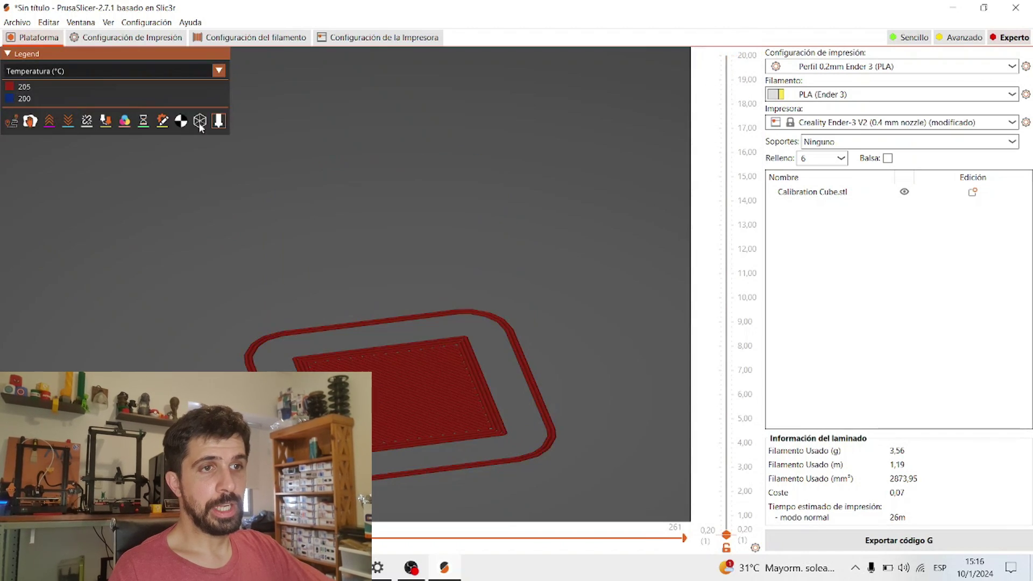
{"action": "left_click_drag", "start_coordinate": [726, 534], "coordinate": [637, 418]}
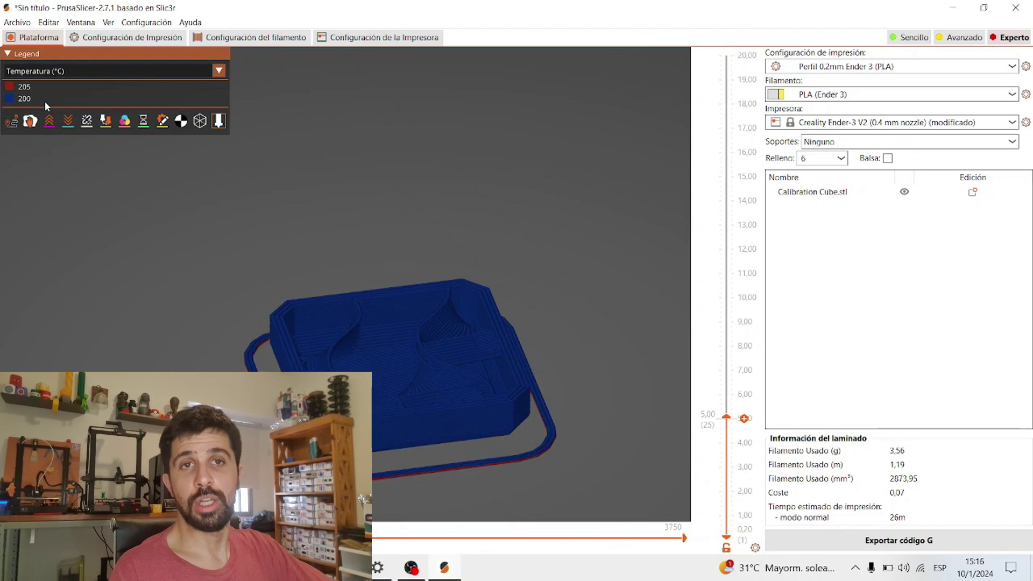
Colour the preview by fan speed and examine the layers one by one from the first layer up to 0.80 mm
{"action": "left_click", "coordinate": [129, 71]}
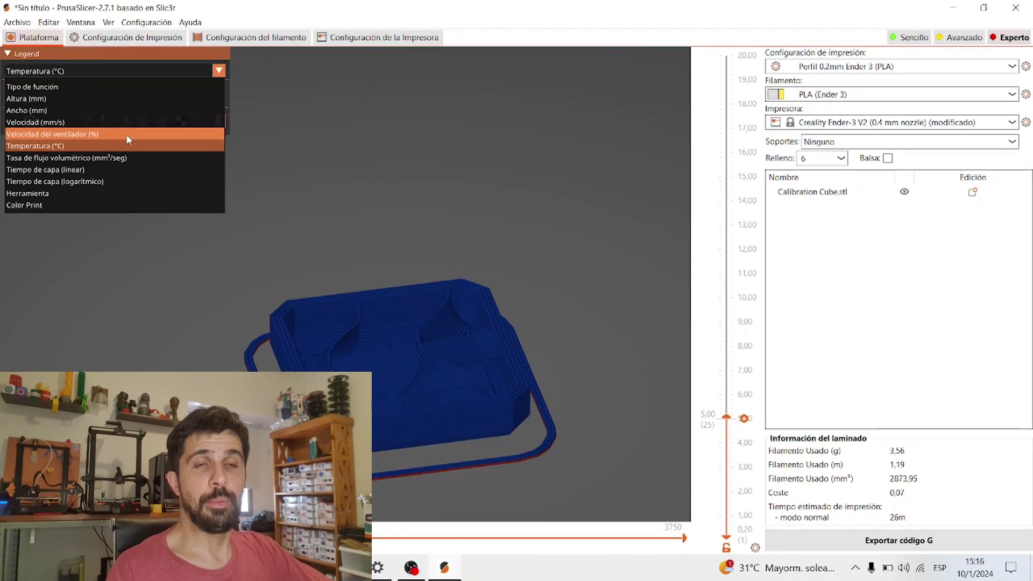
{"action": "left_click", "coordinate": [126, 134]}
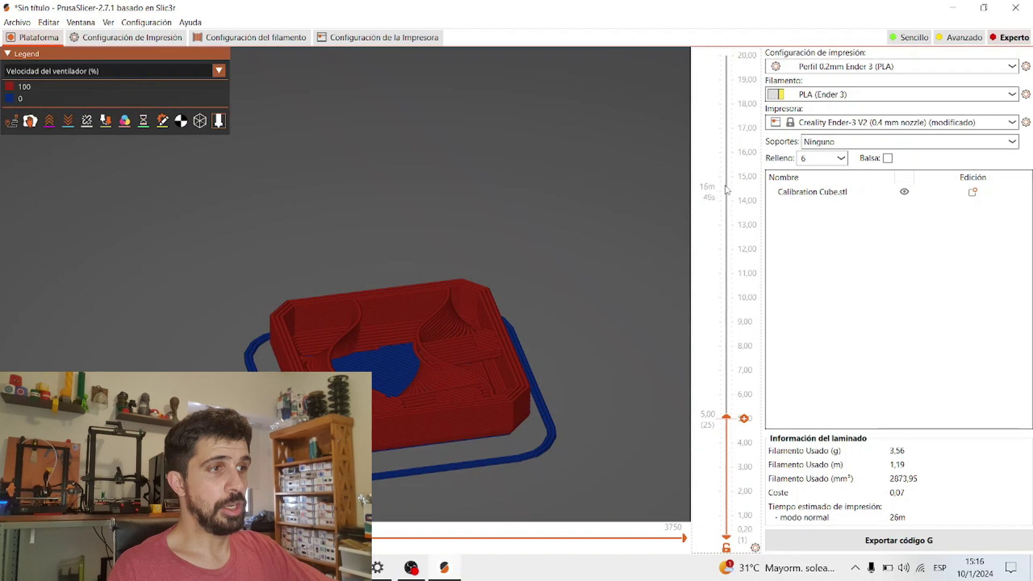
{"action": "left_click_drag", "start_coordinate": [726, 368], "coordinate": [735, 544]}
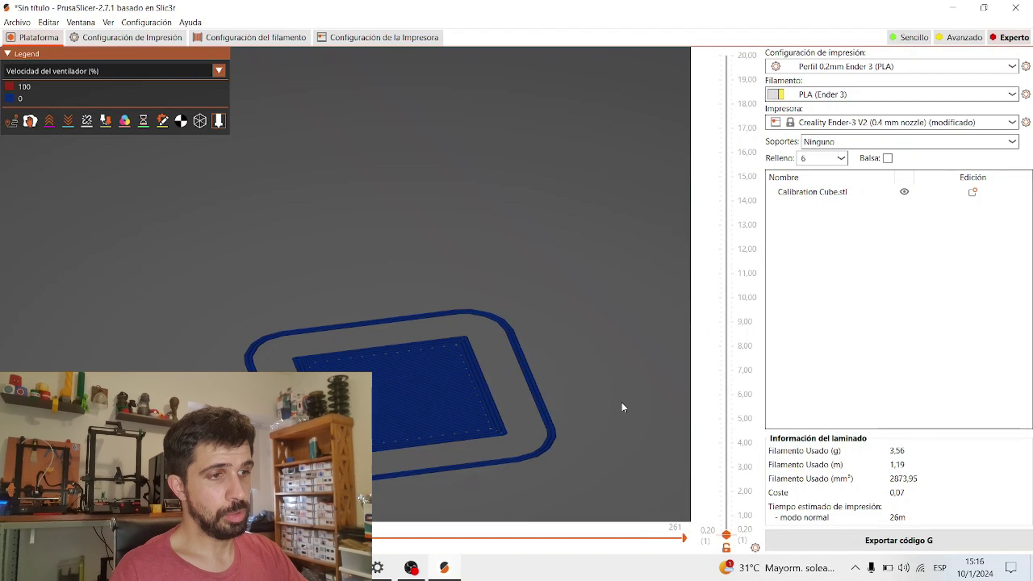
{"action": "key", "text": "Up"}
{"action": "key", "text": "Up"}
{"action": "key", "text": "Up"}
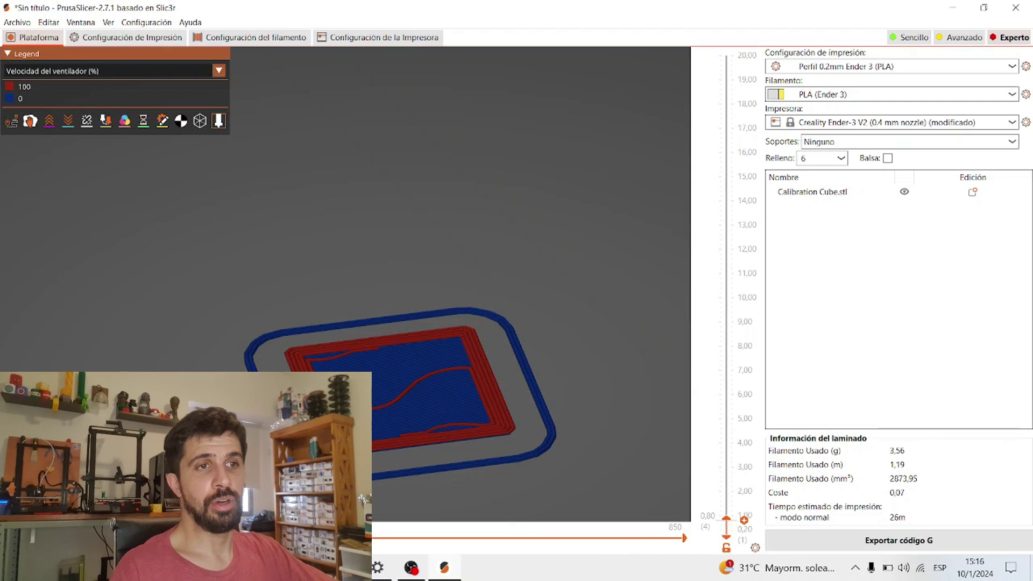
Return the preview colouring to feature type and display every layer of the cube up to 20.00 mm
{"action": "left_click", "coordinate": [218, 70]}
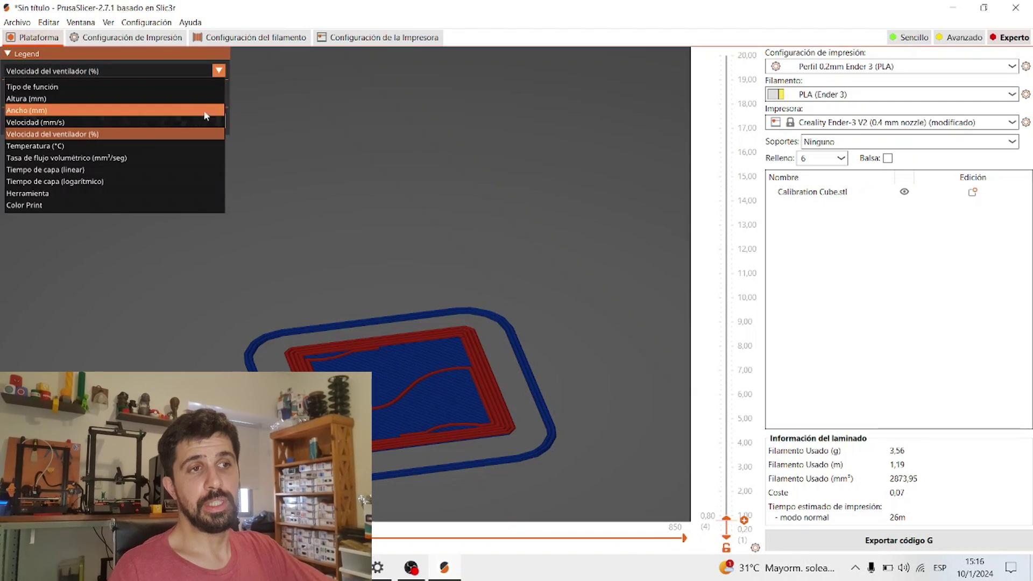
{"action": "left_click", "coordinate": [32, 87]}
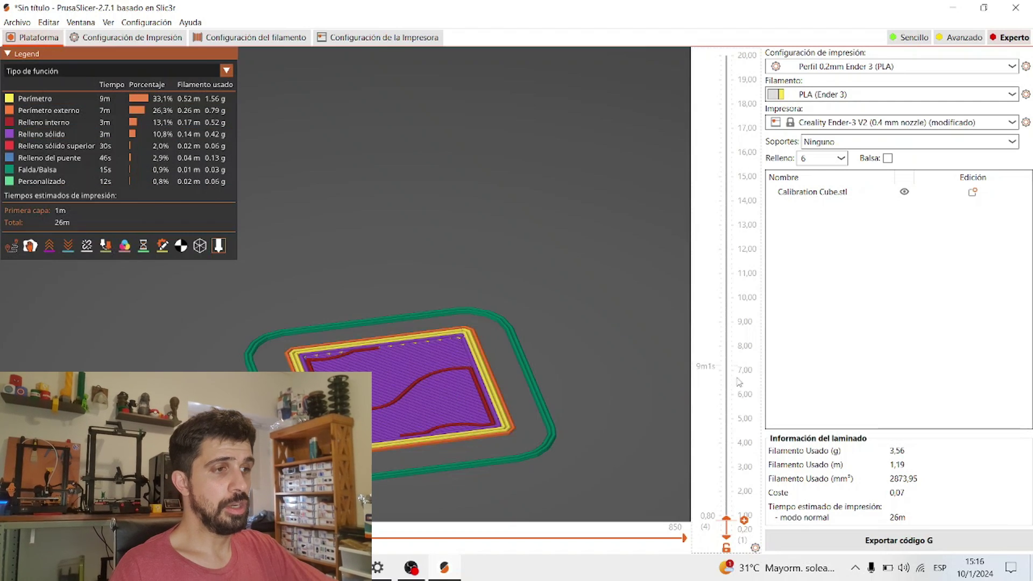
{"action": "left_click_drag", "start_coordinate": [726, 417], "coordinate": [718, 30]}
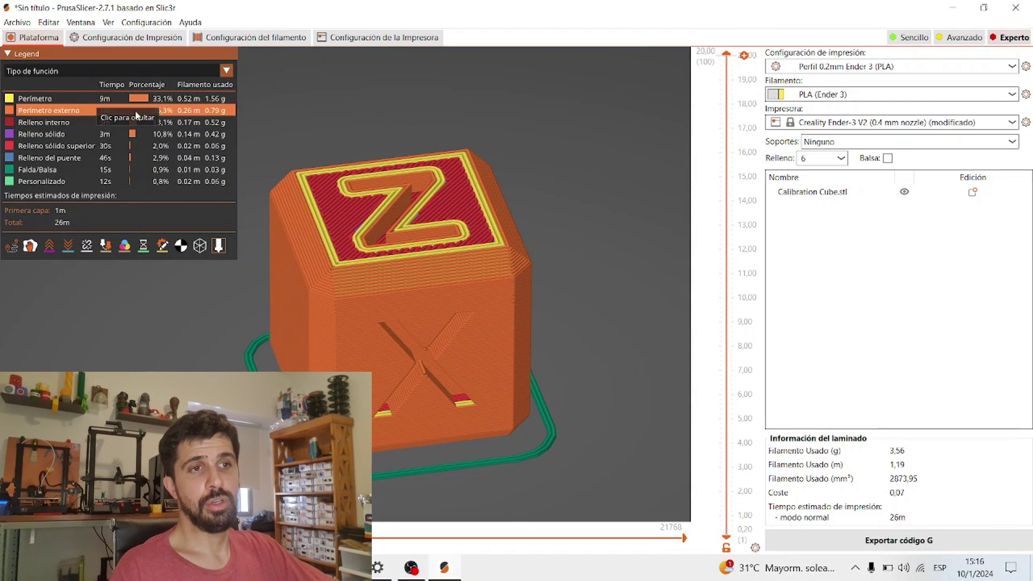